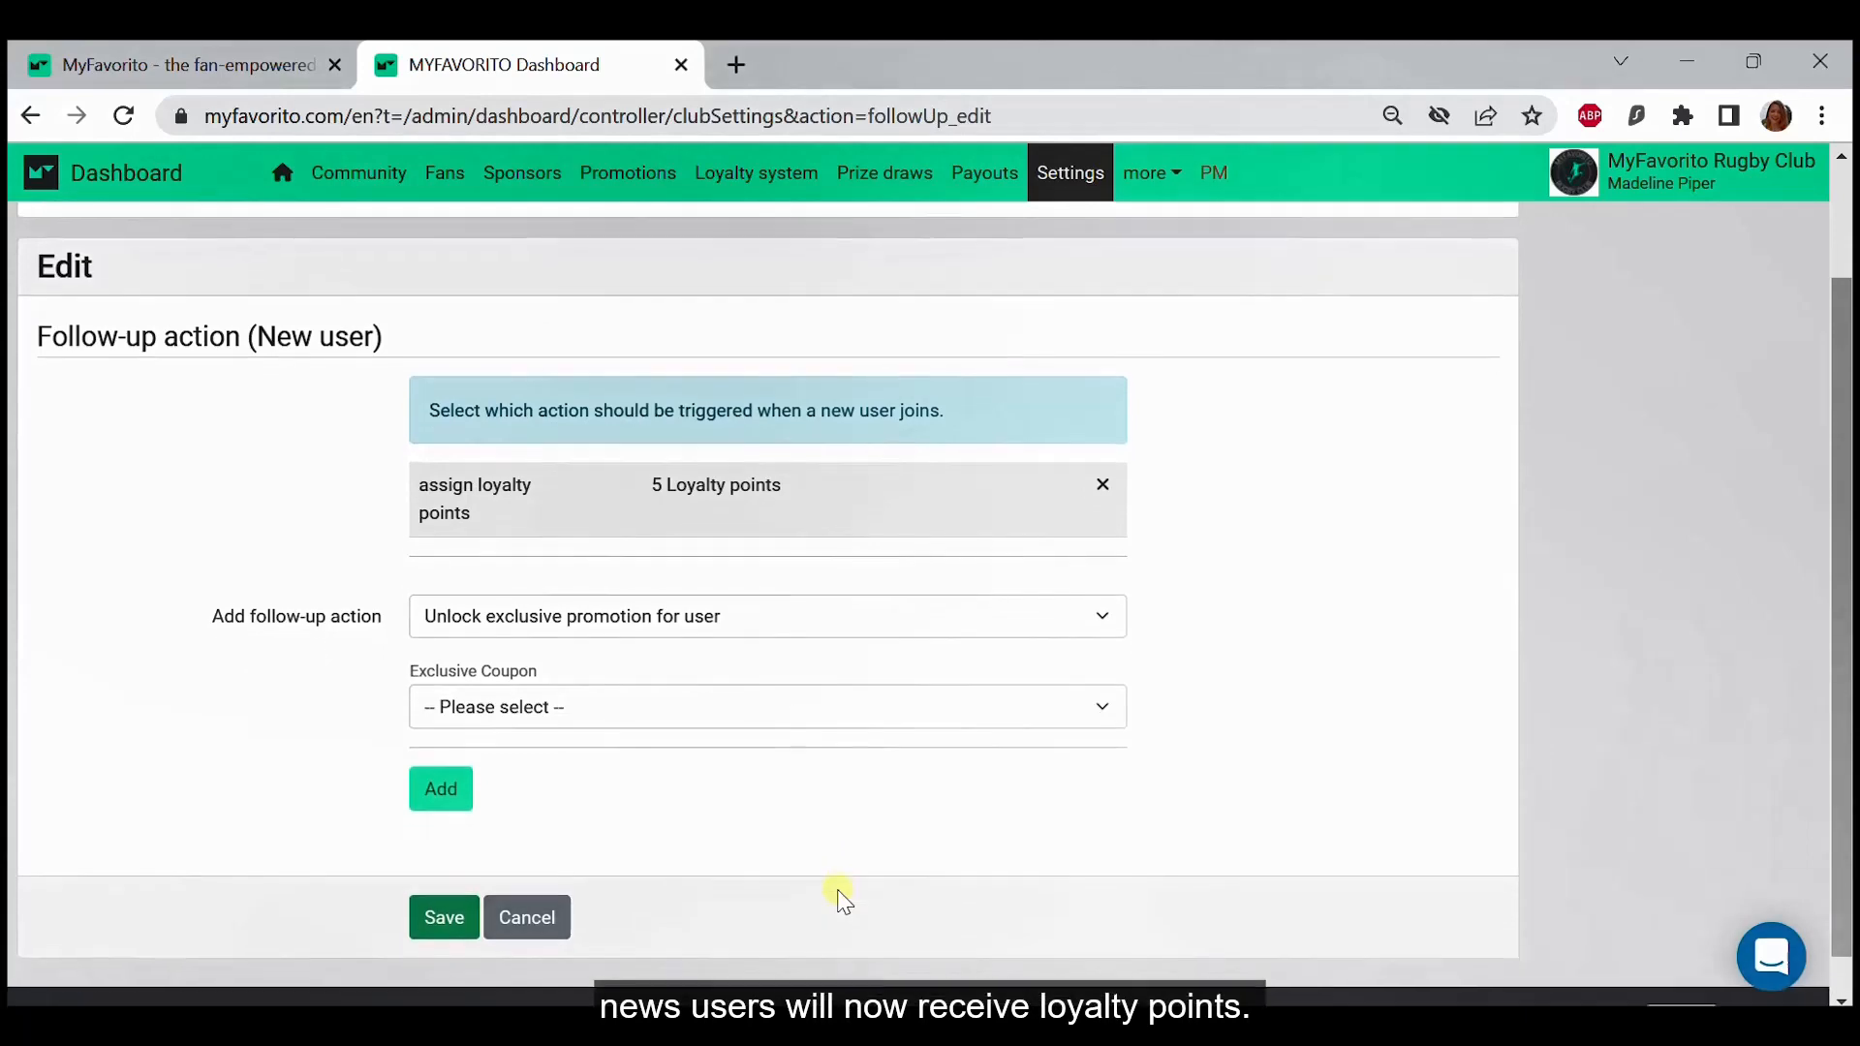
Save the new-user follow-up action that assigns 5 loyalty points
{"action": "left_click", "coordinate": [445, 910]}
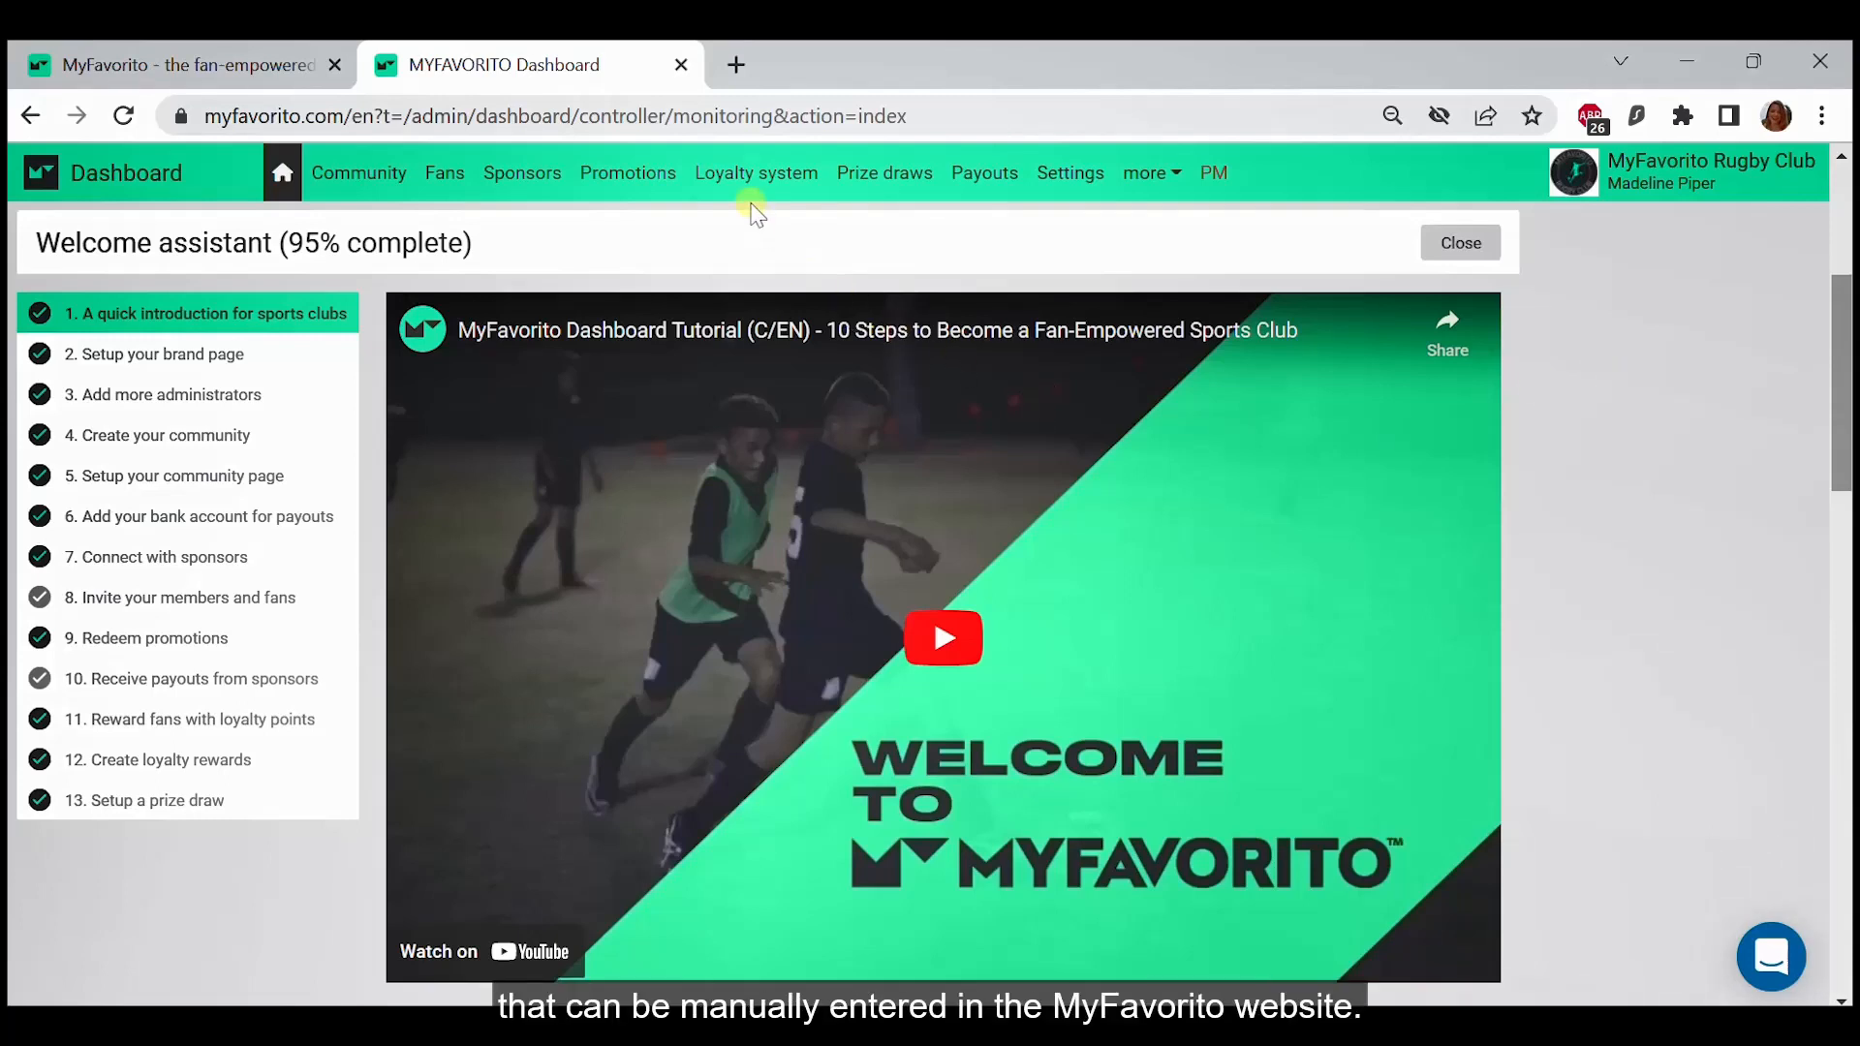
Start adding a new edition of unique, paper-based action codes in the loyalty system
{"action": "mouse_move", "coordinate": [741, 184]}
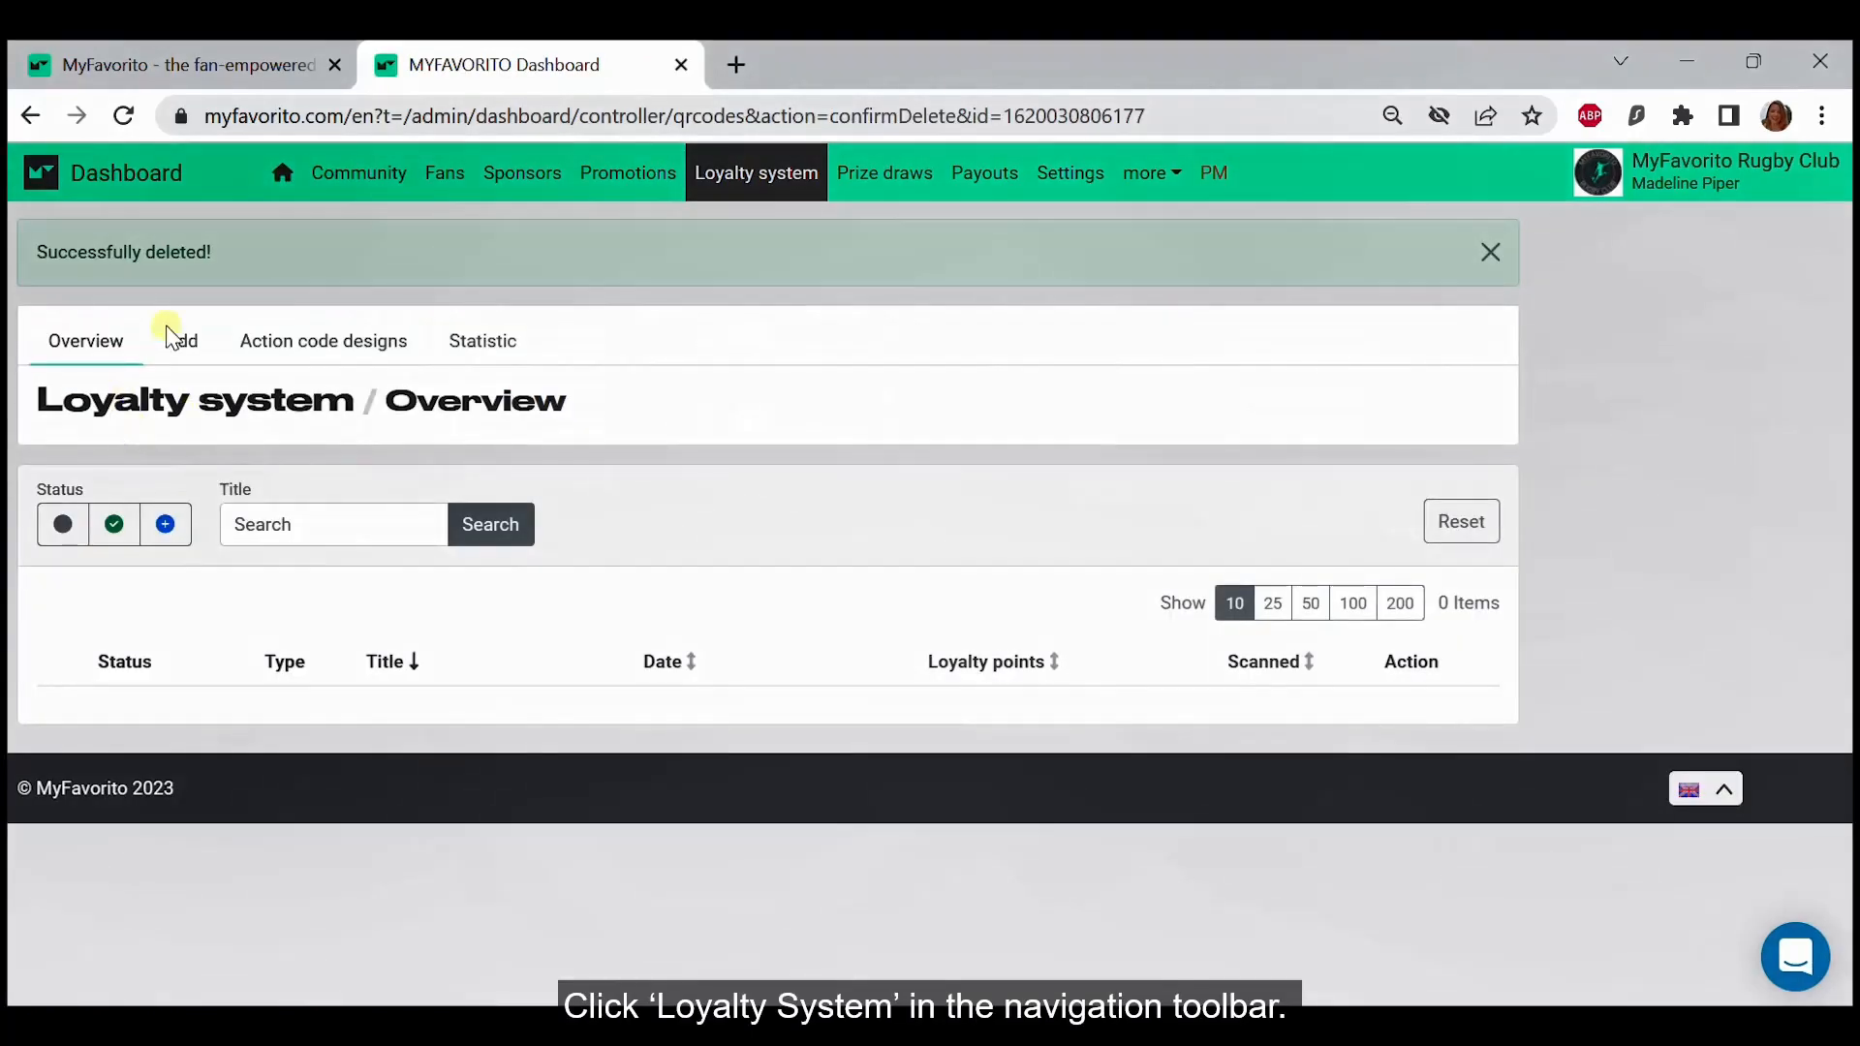
{"action": "left_click", "coordinate": [184, 341]}
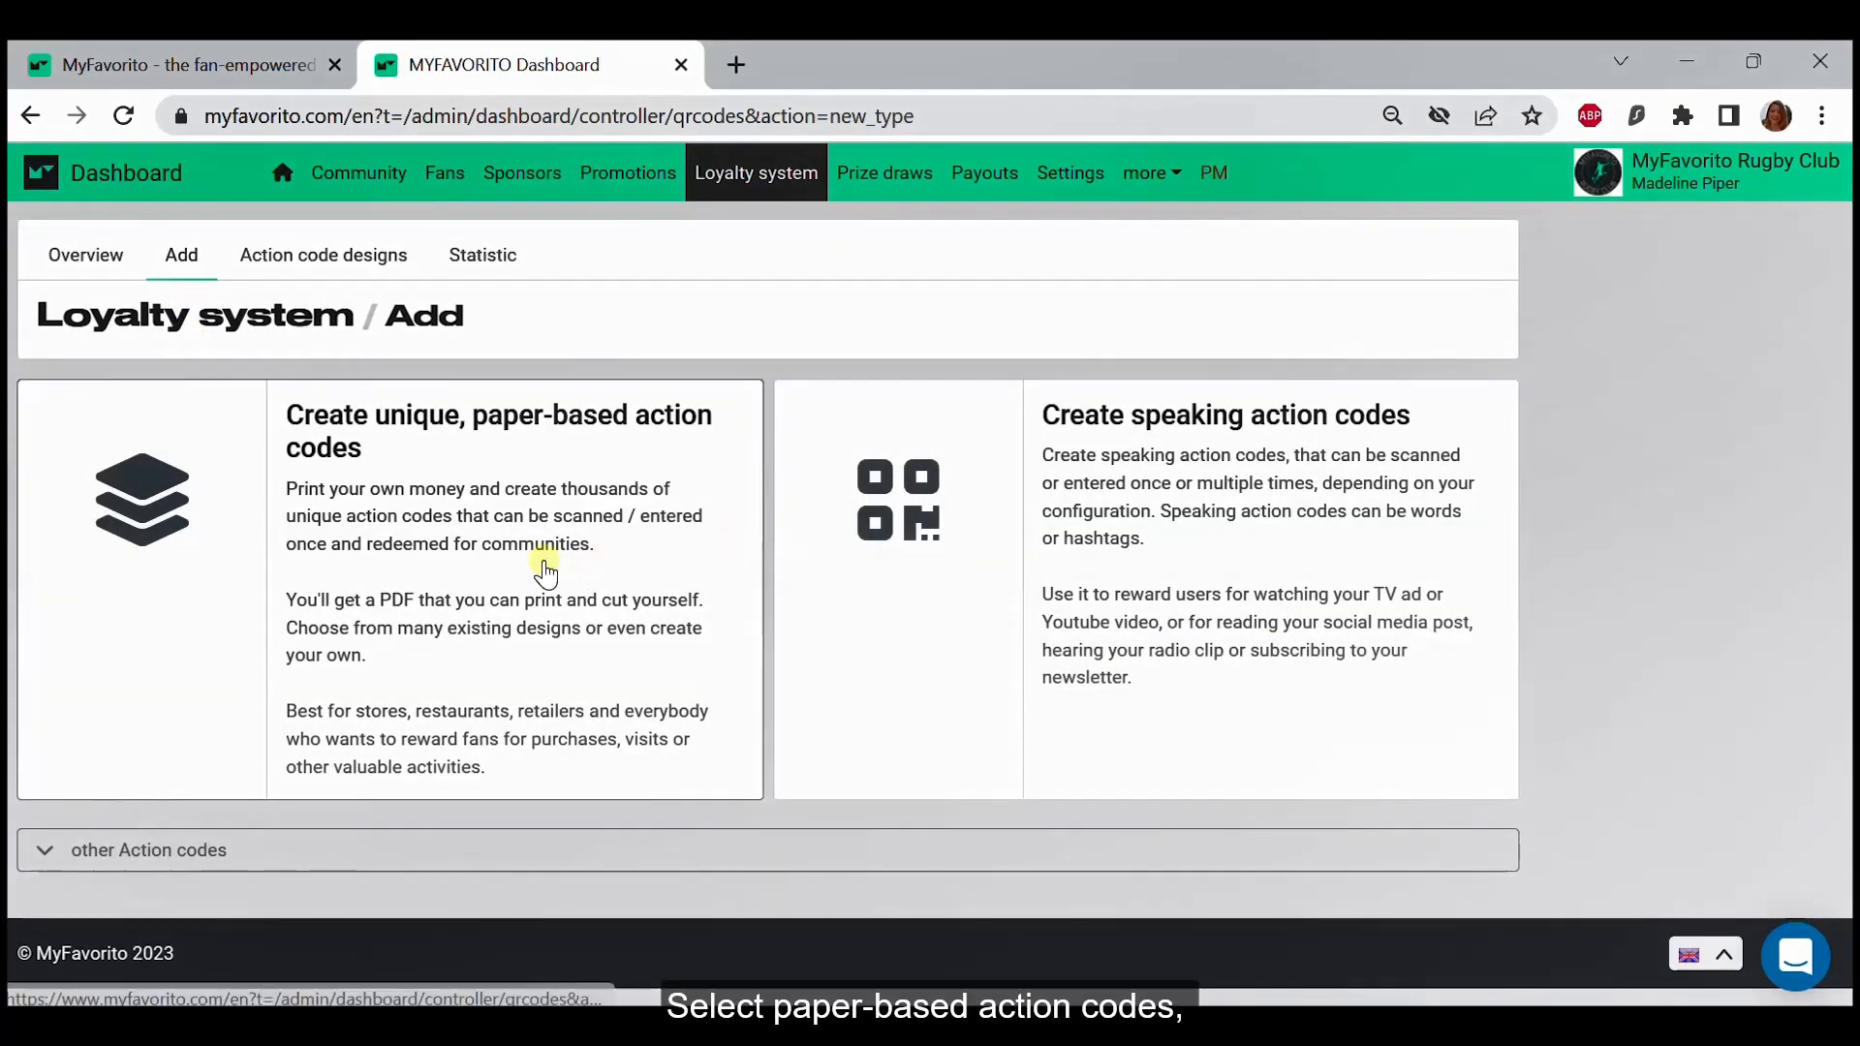
{"action": "left_click", "coordinate": [721, 781]}
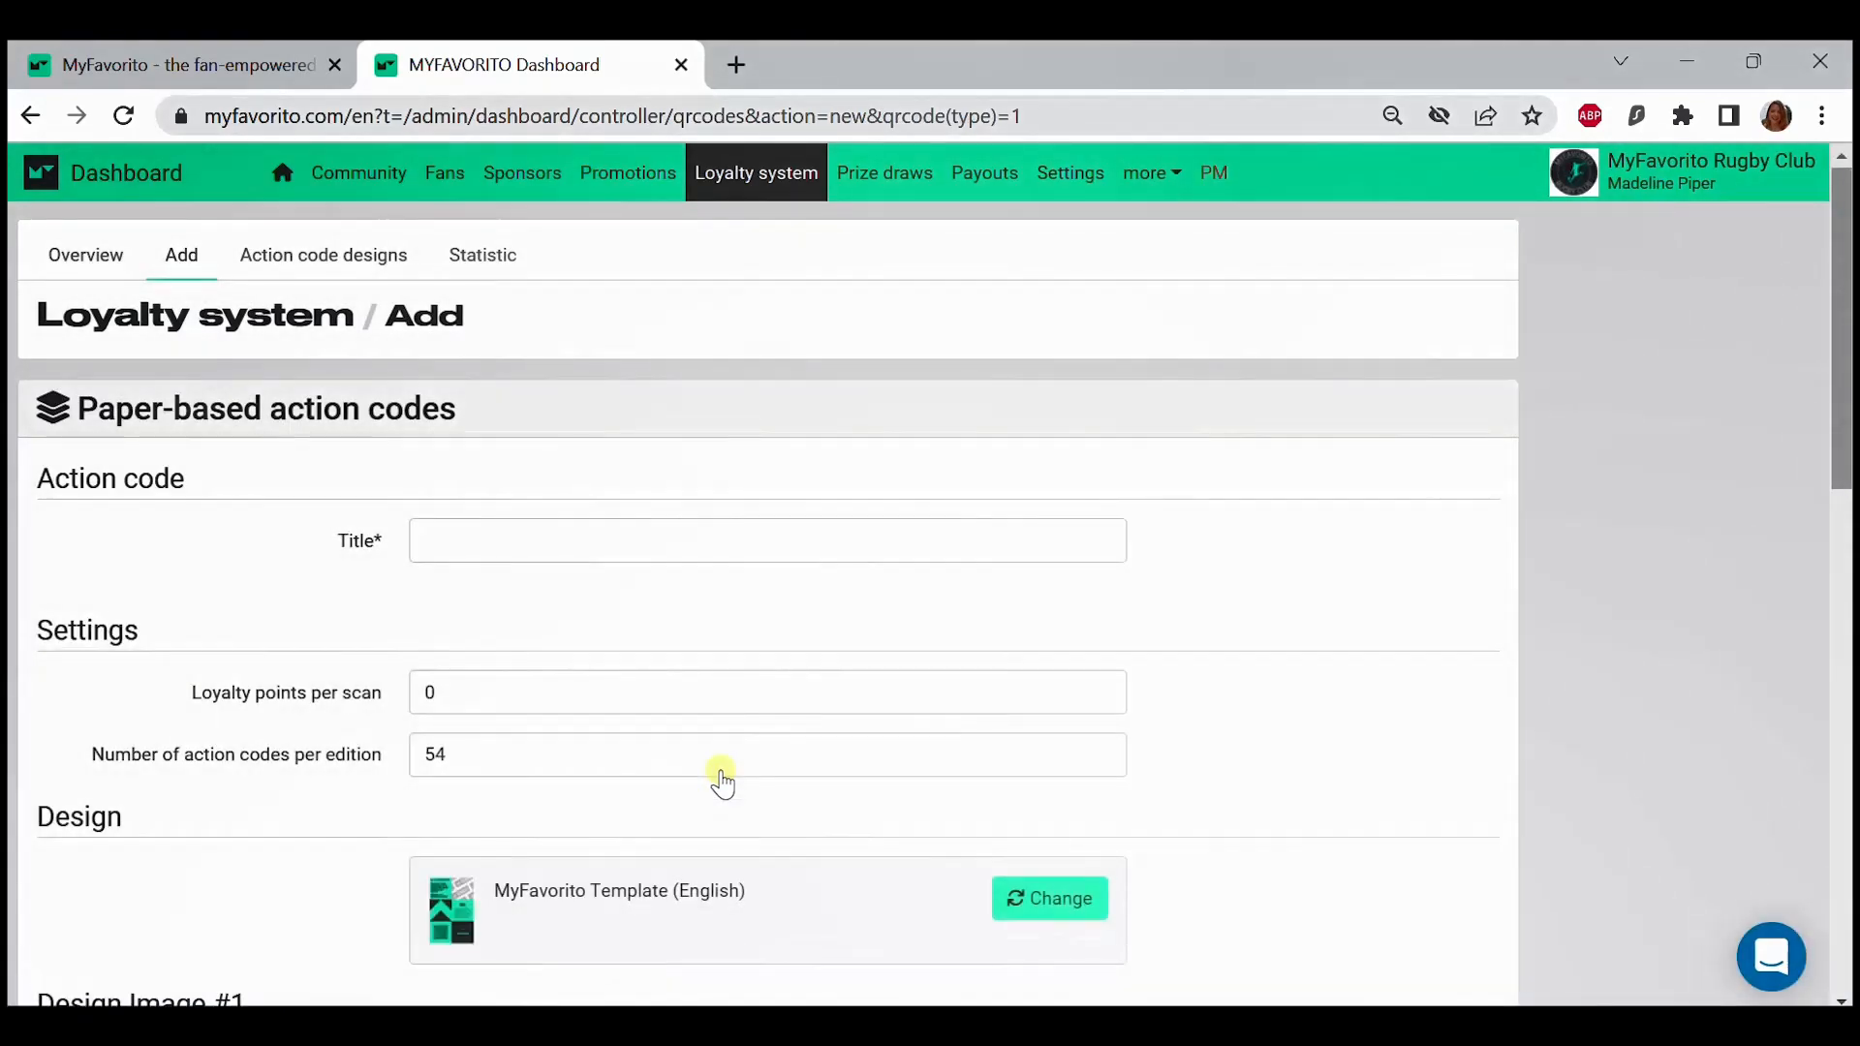
Title the paper-based action code "Thanks for buying our merch - 20 loyalty points" and set 20 loyalty points per scan
{"action": "left_click", "coordinate": [580, 542]}
{"action": "type", "text": "Thanks for buying our merch - 20 loyalty points"}
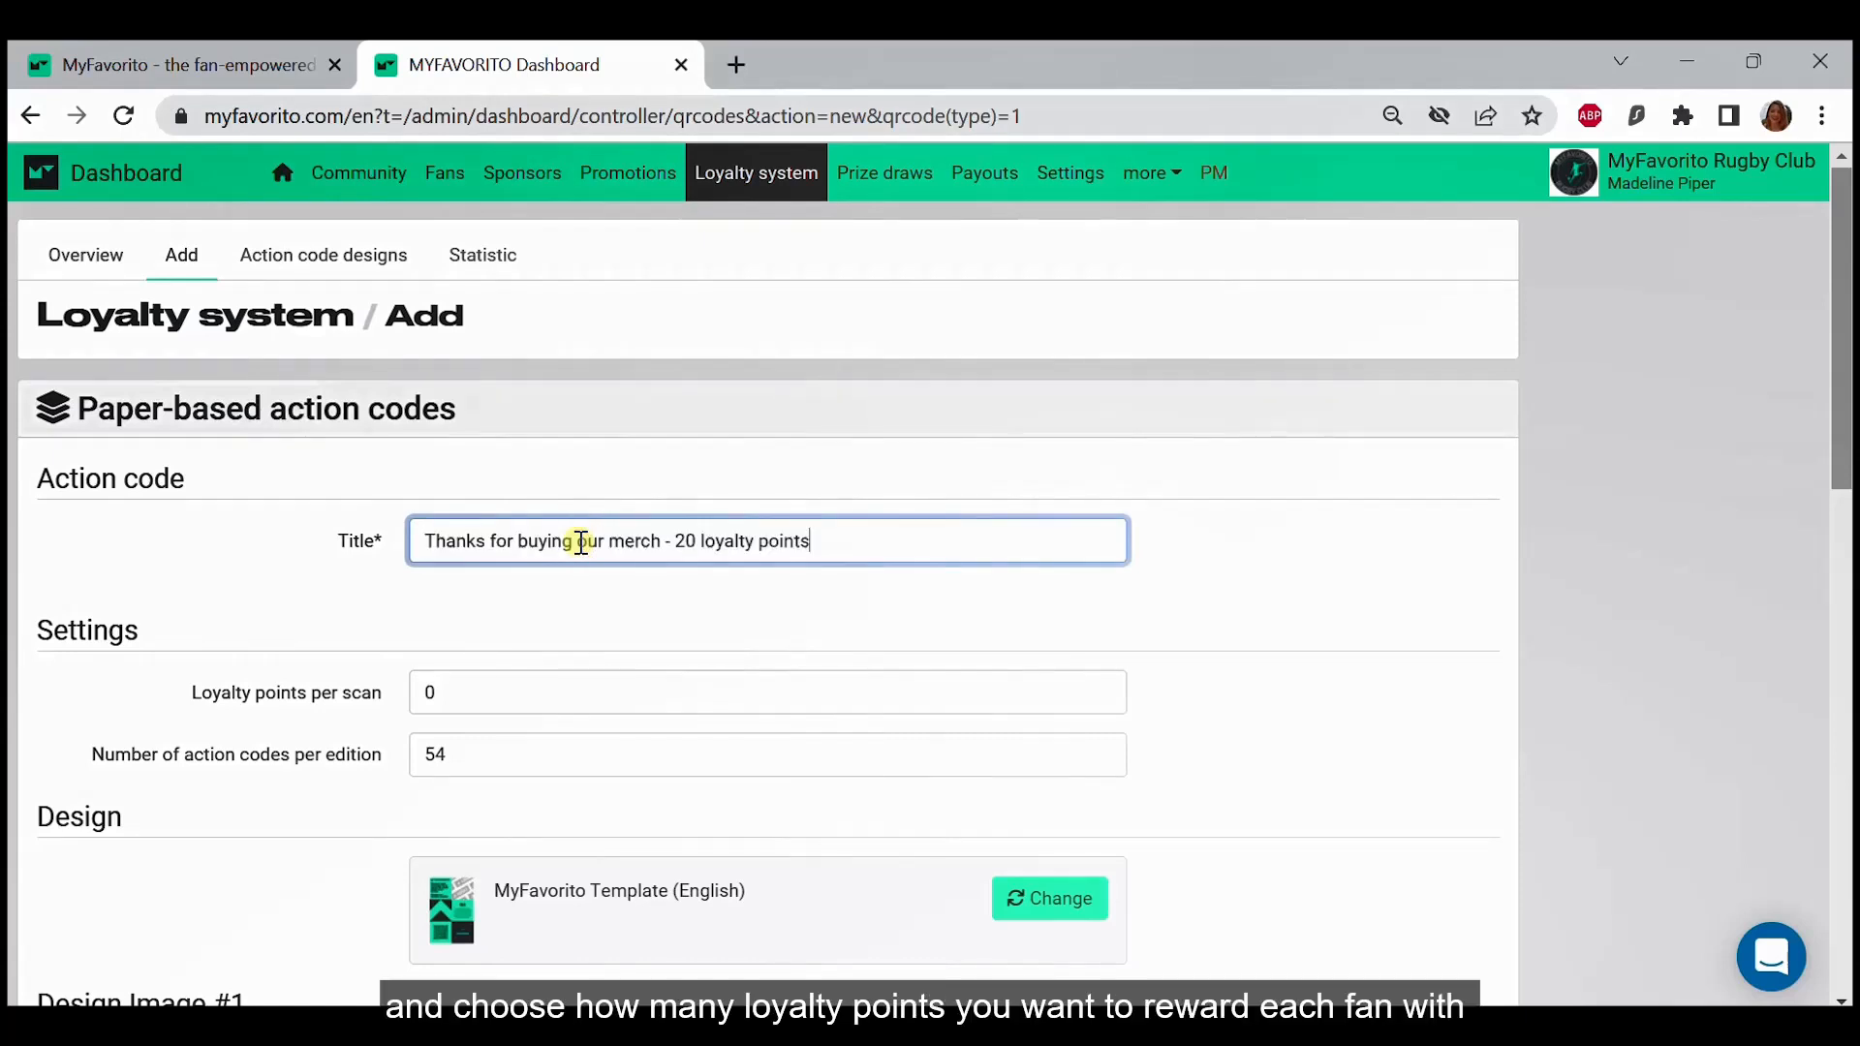
{"action": "left_click", "coordinate": [568, 698]}
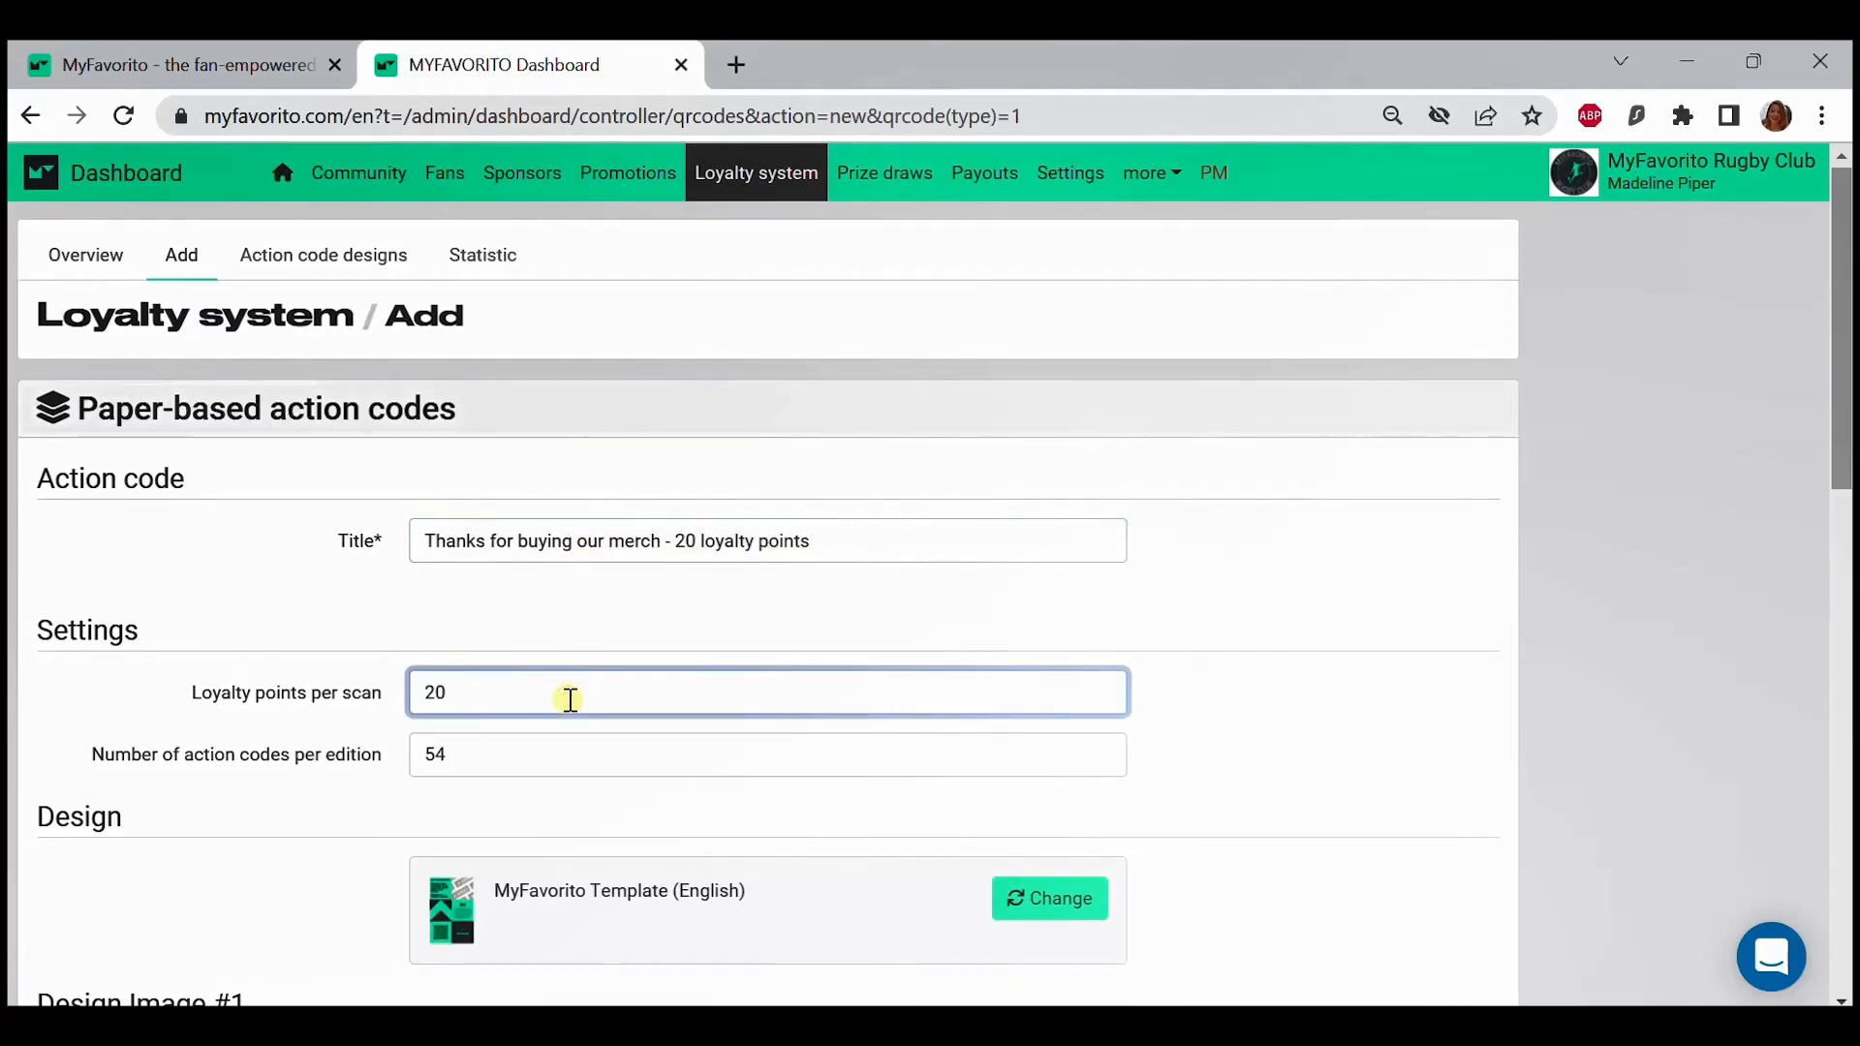
{"action": "scroll", "coordinate": [570, 698], "scroll_direction": "down", "scroll_amount": 2}
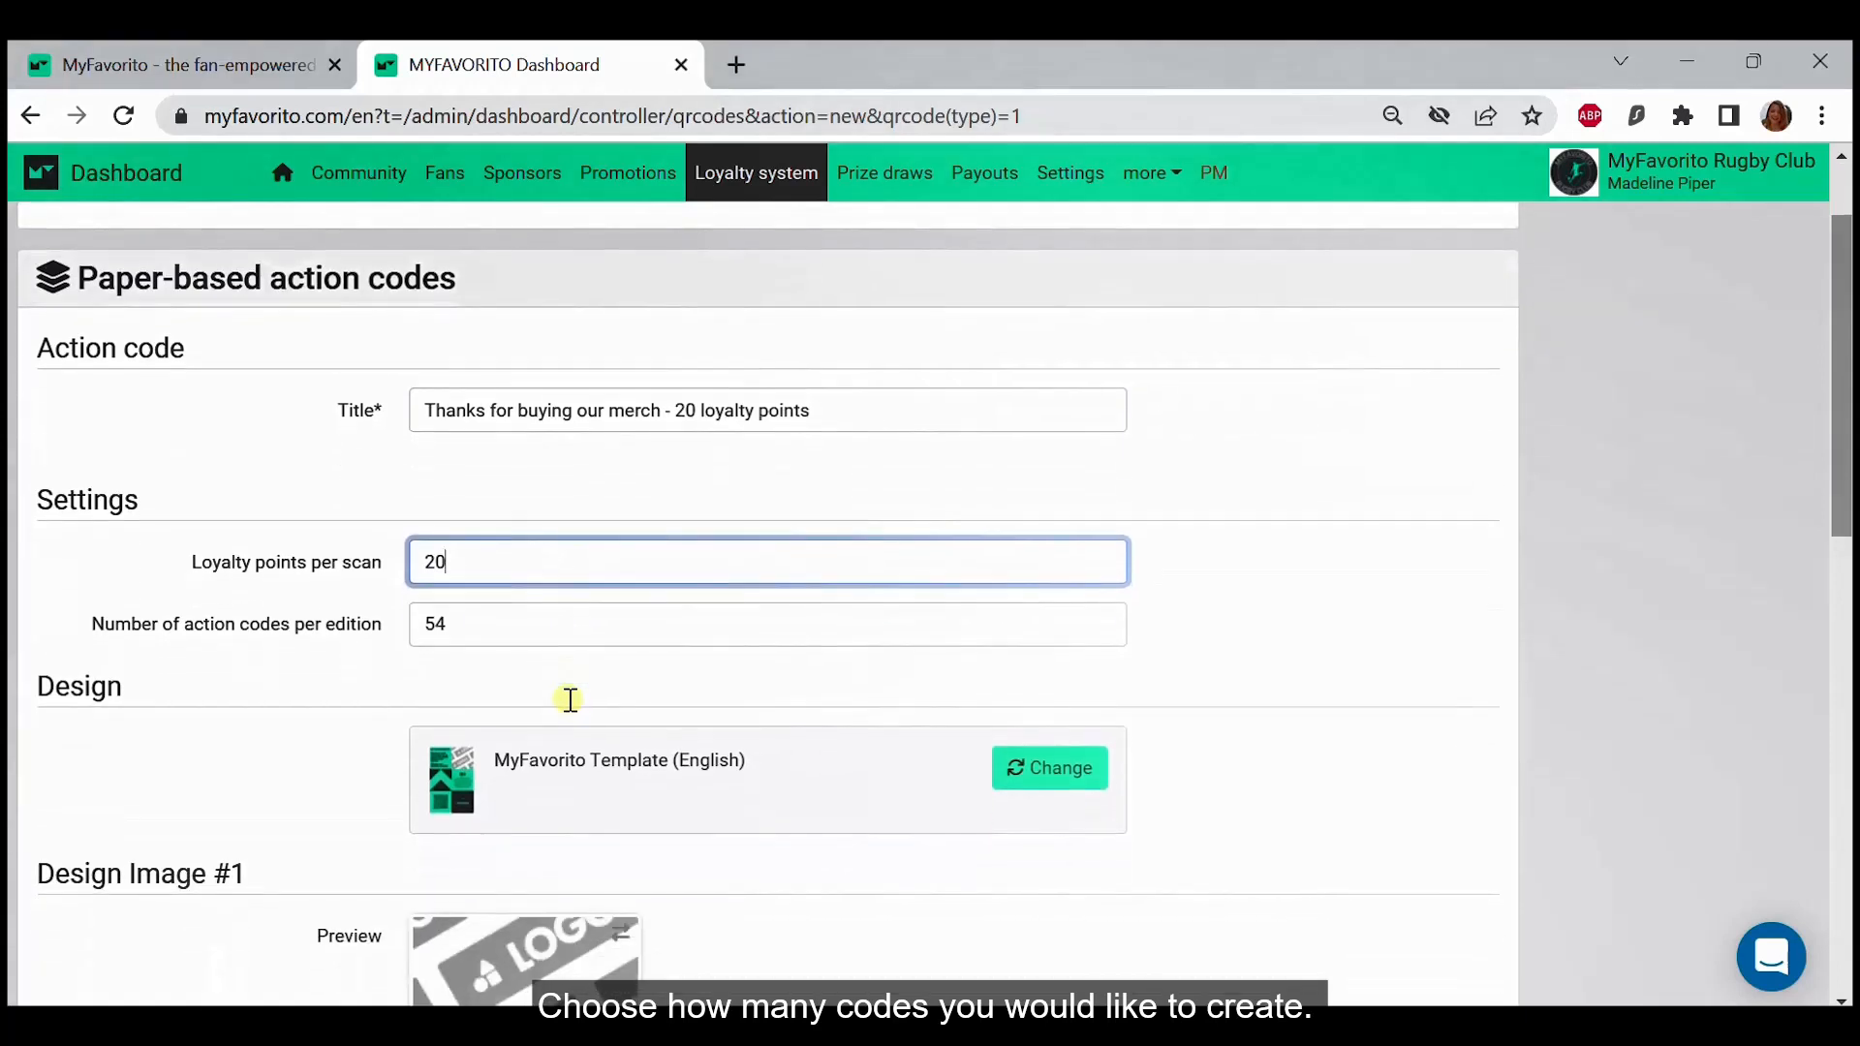
{"action": "left_click", "coordinate": [300, 713]}
{"action": "scroll", "coordinate": [300, 713], "scroll_direction": "down", "scroll_amount": 1}
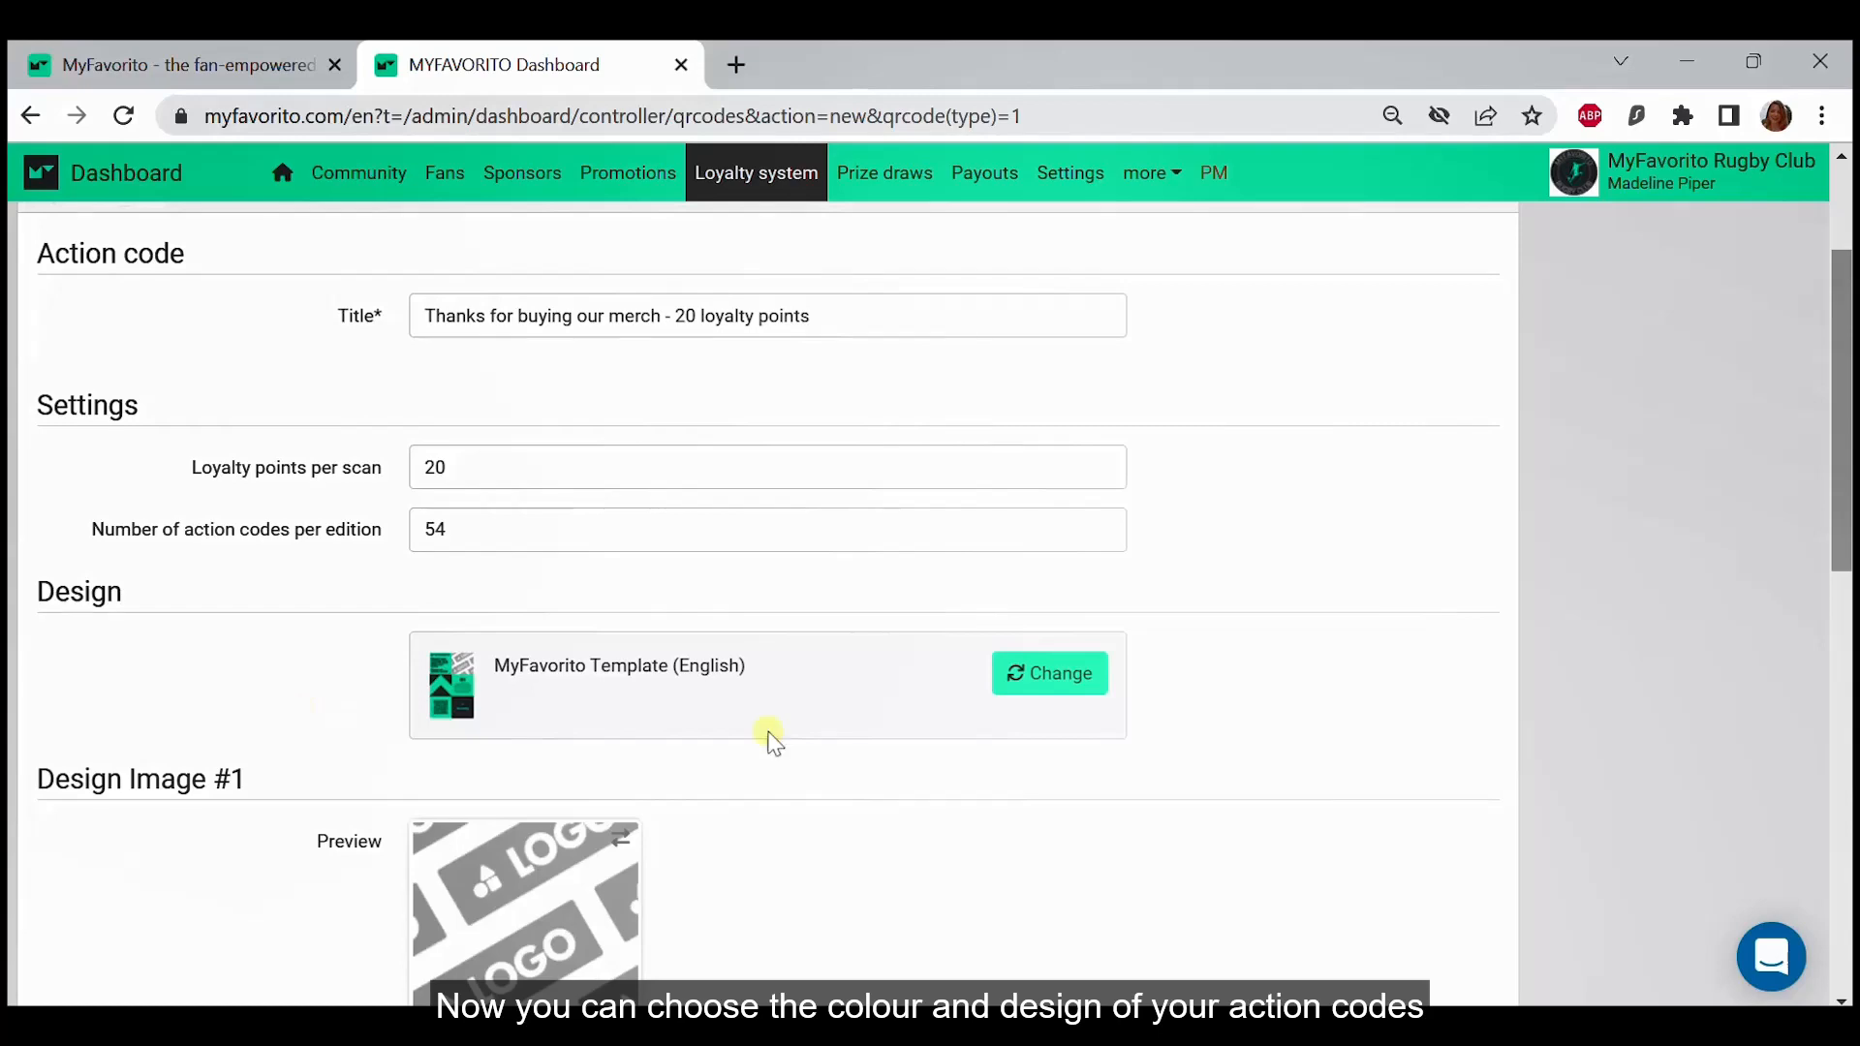
Apply the MyFavorito Template Loyalty Points (English) design and replace its placeholder logo with the MyFav_rugby image
{"action": "left_click", "coordinate": [1045, 669]}
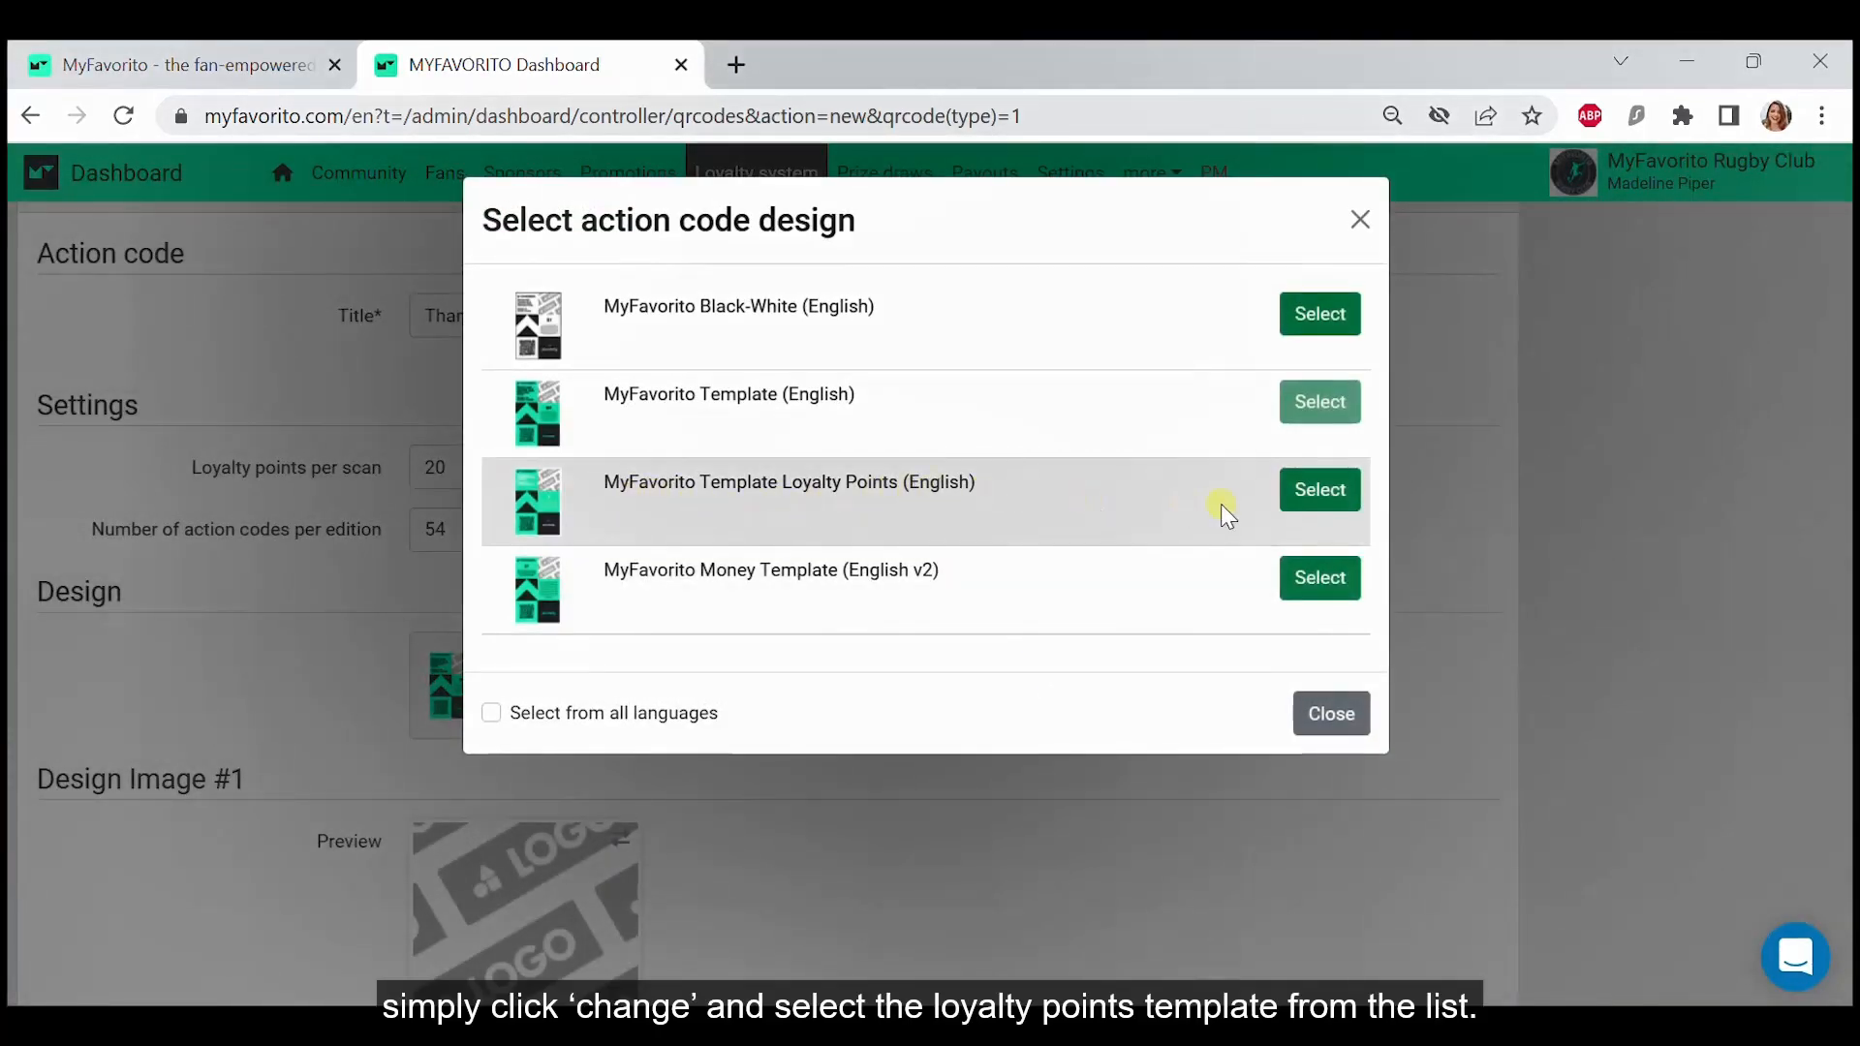
{"action": "left_click", "coordinate": [1314, 502]}
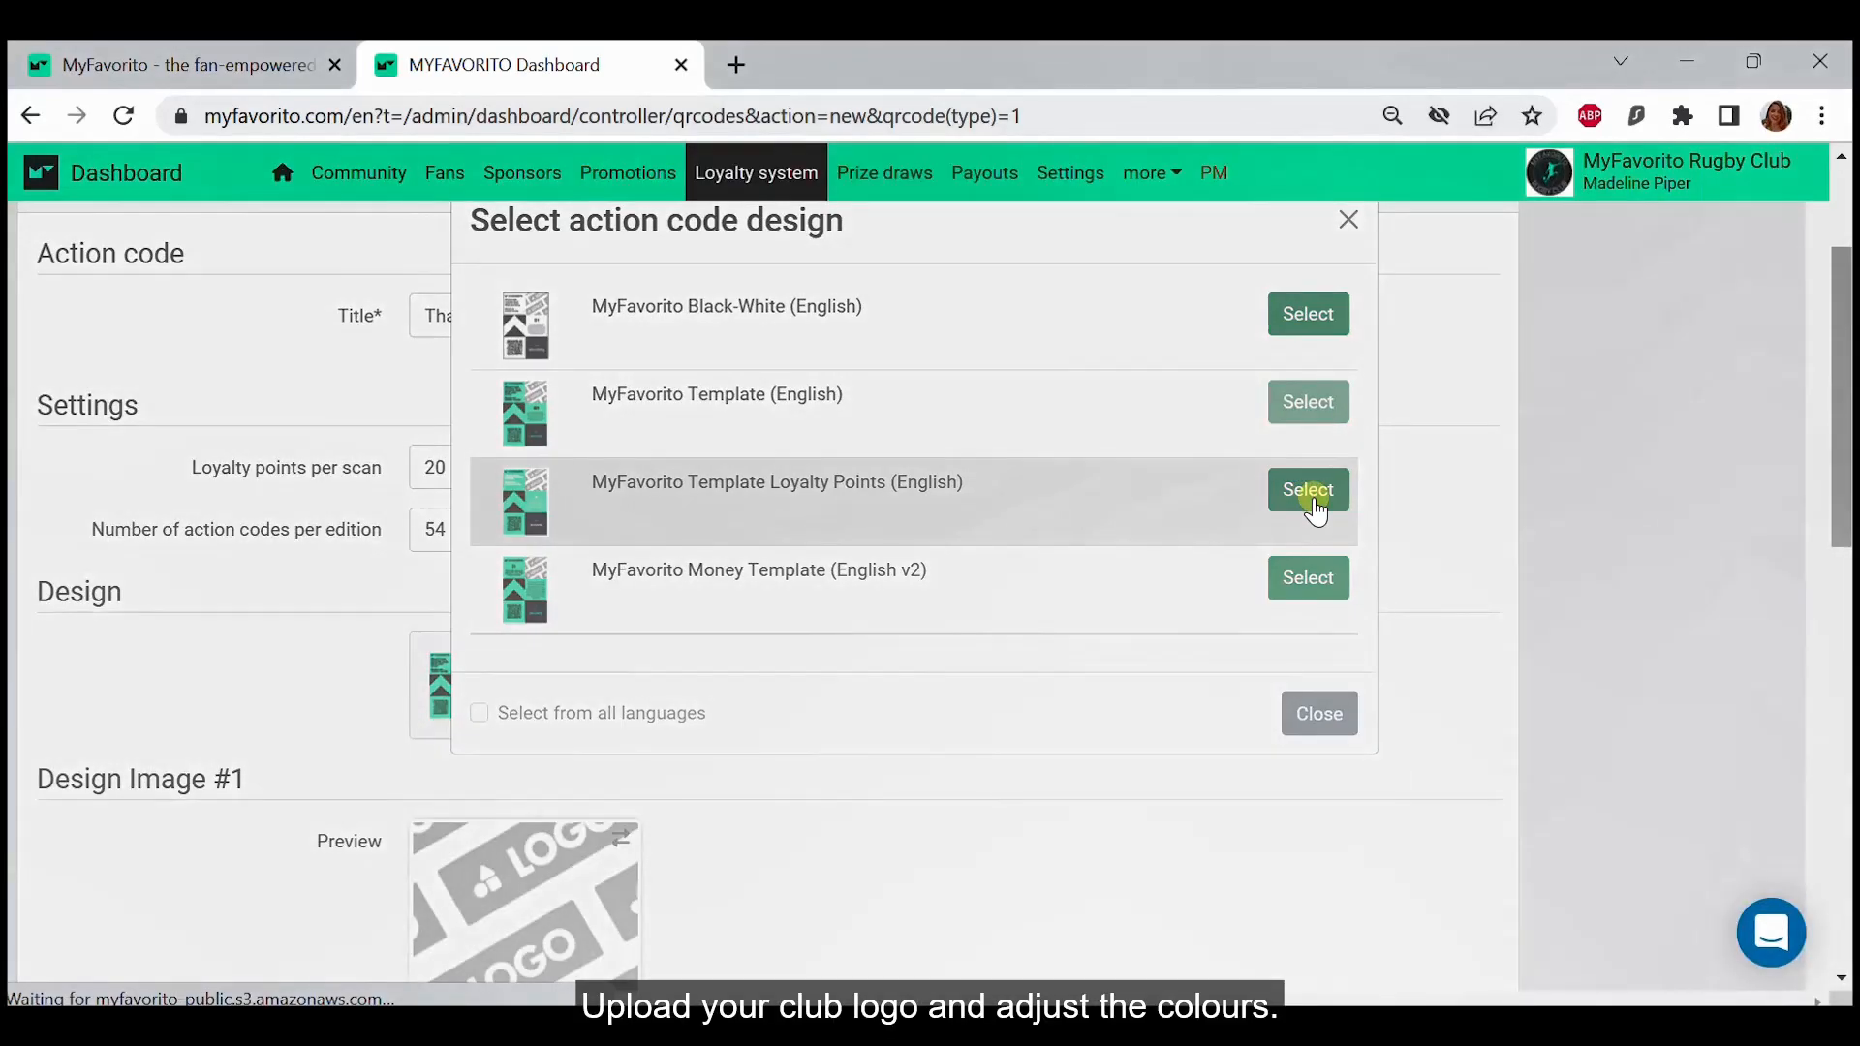
{"action": "scroll", "coordinate": [1303, 678], "scroll_direction": "down", "scroll_amount": 2}
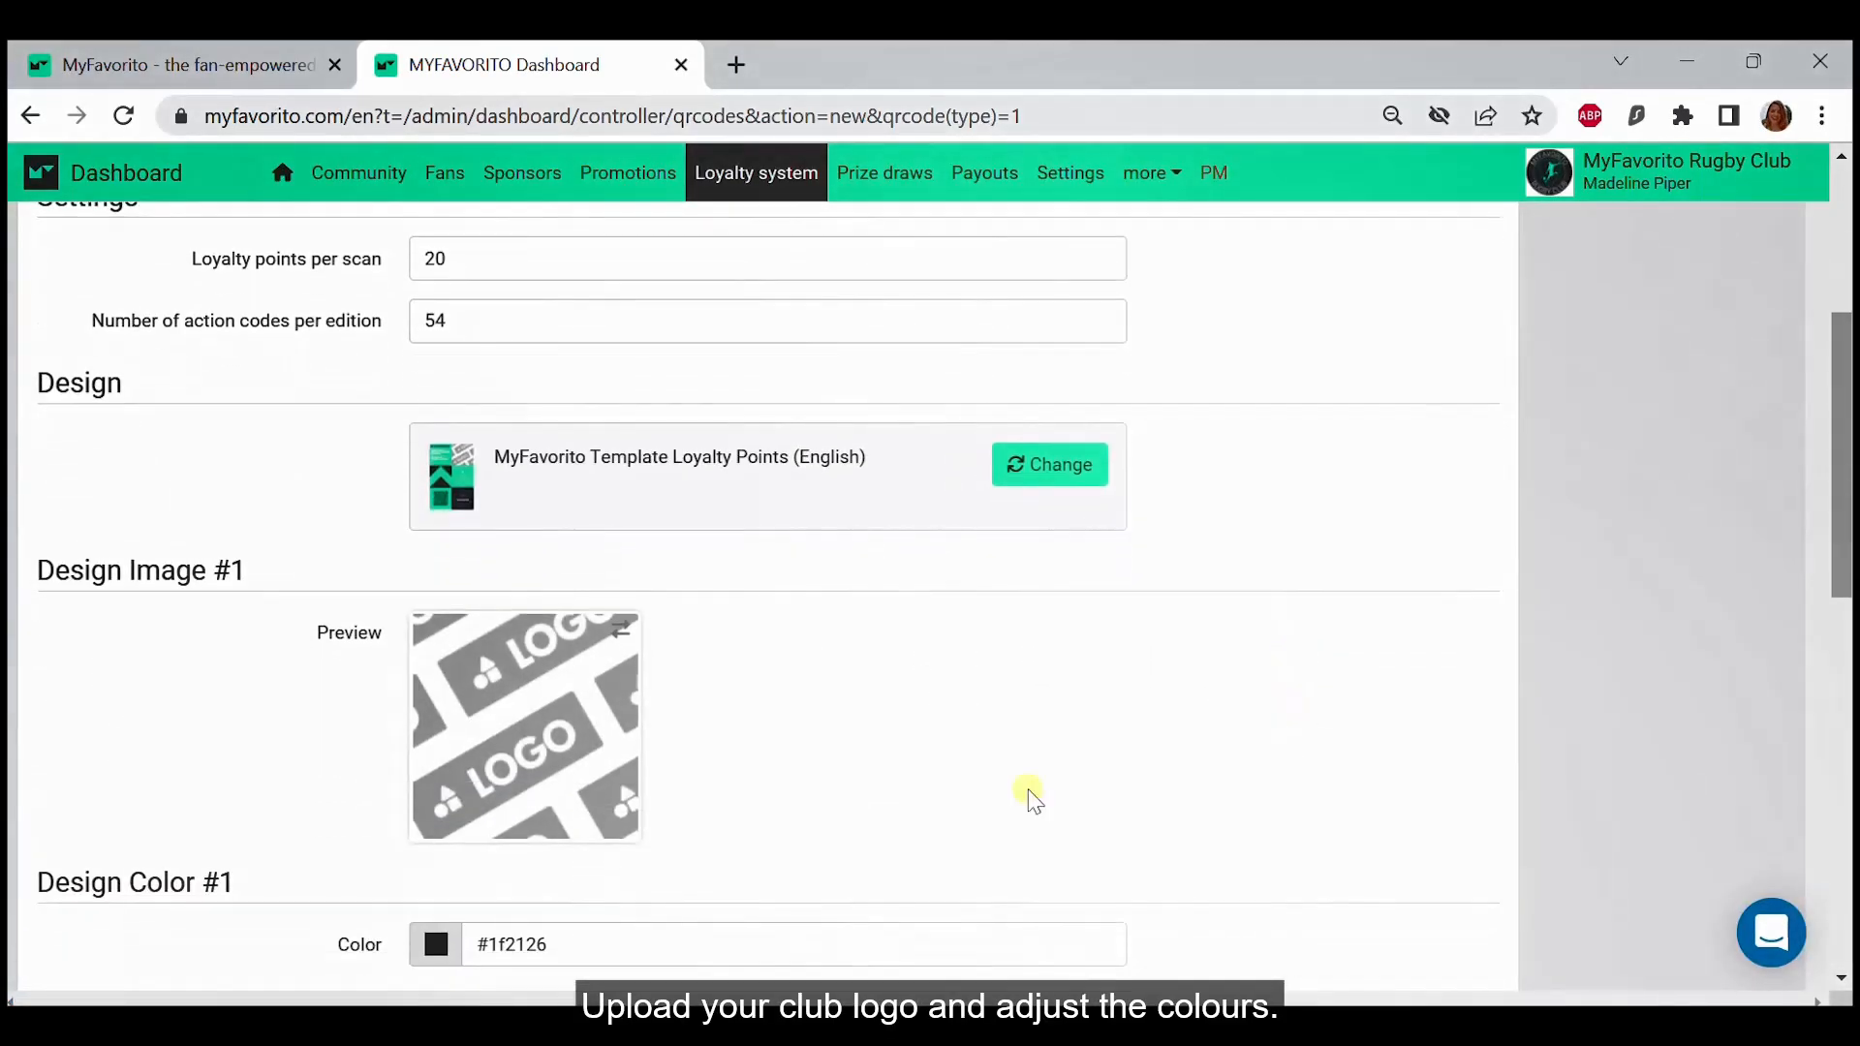
{"action": "left_click", "coordinate": [552, 780]}
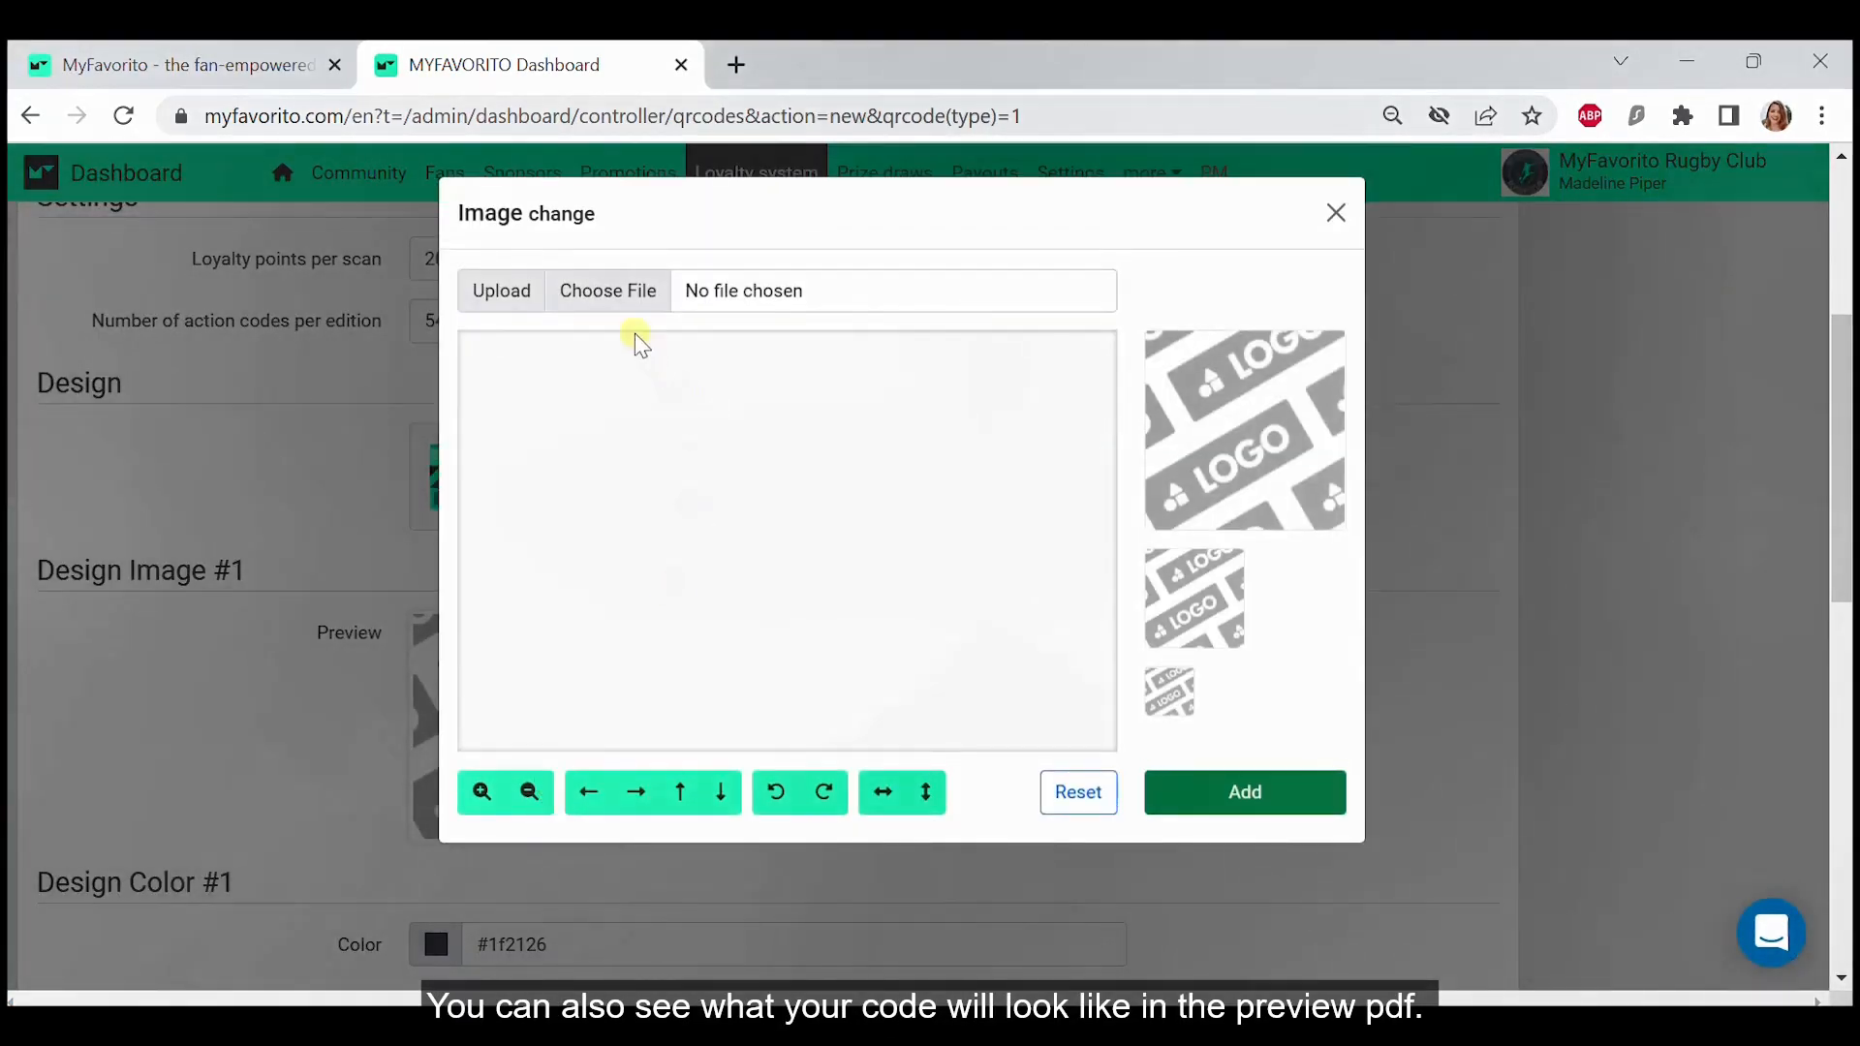
{"action": "left_click", "coordinate": [614, 296]}
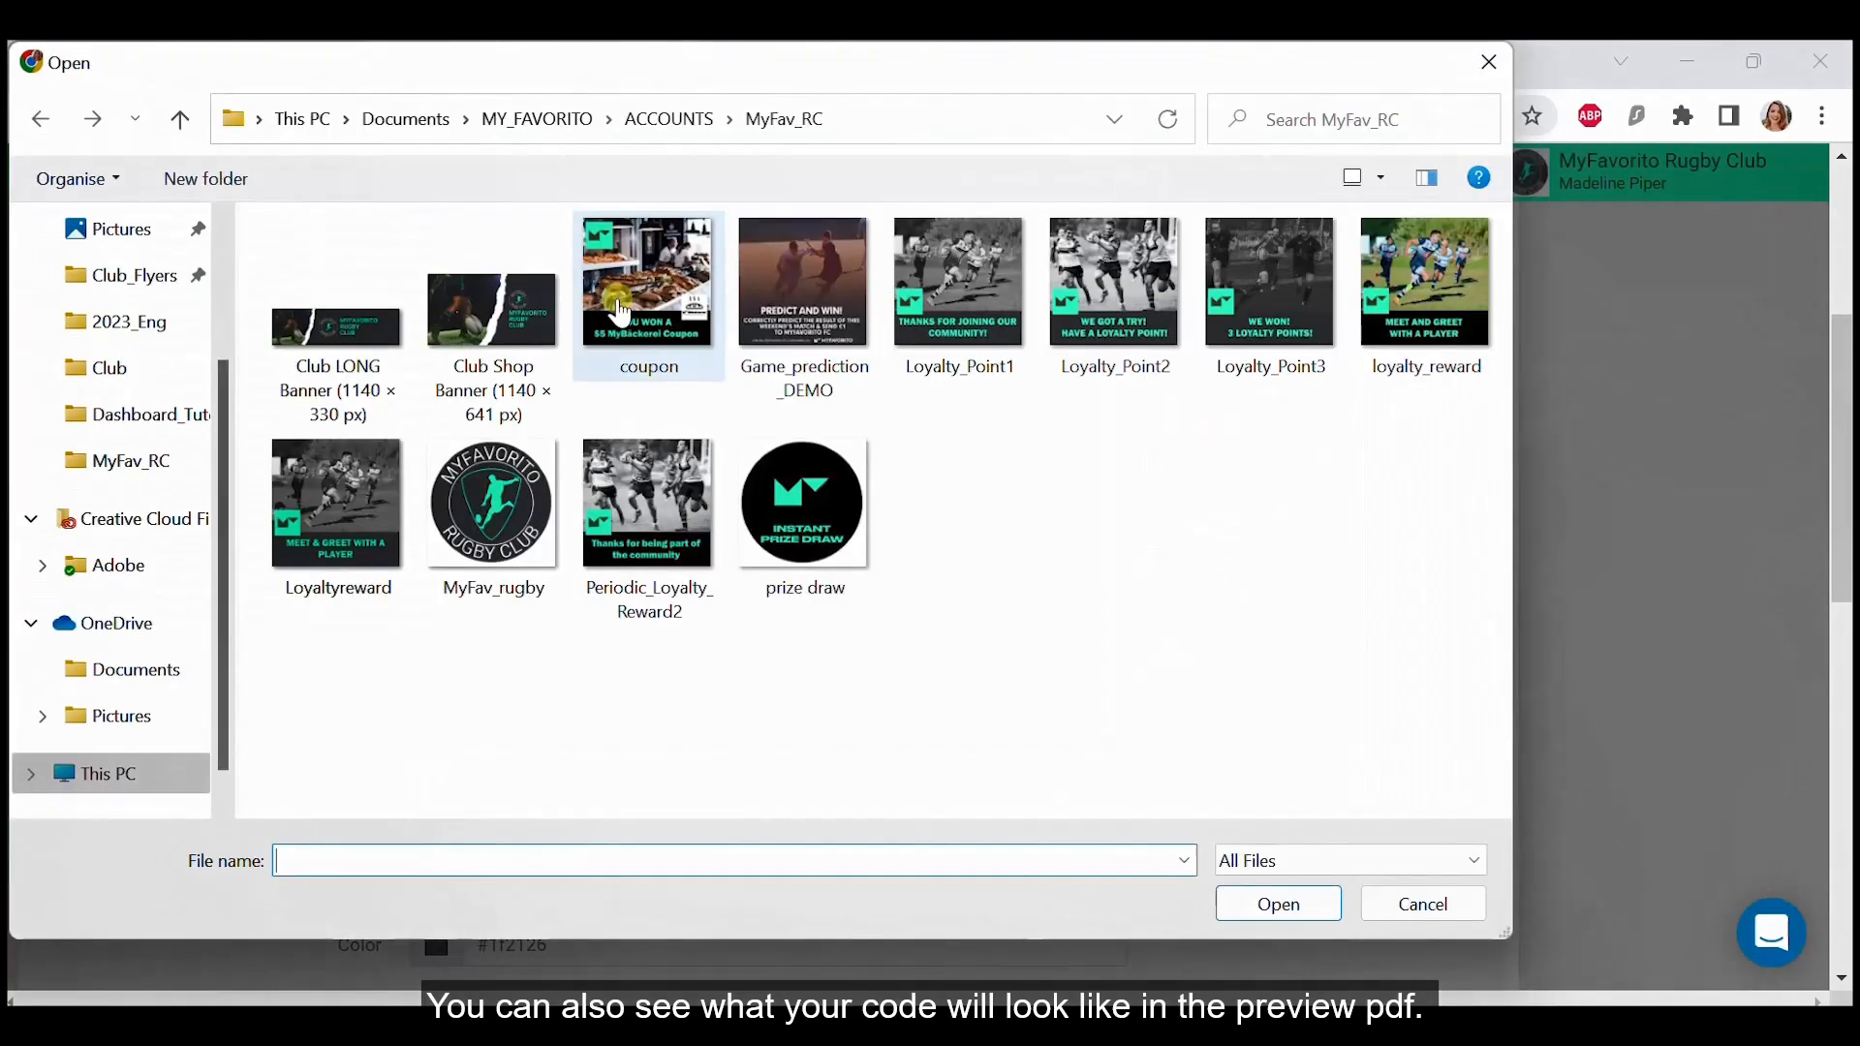
{"action": "left_click", "coordinate": [510, 510]}
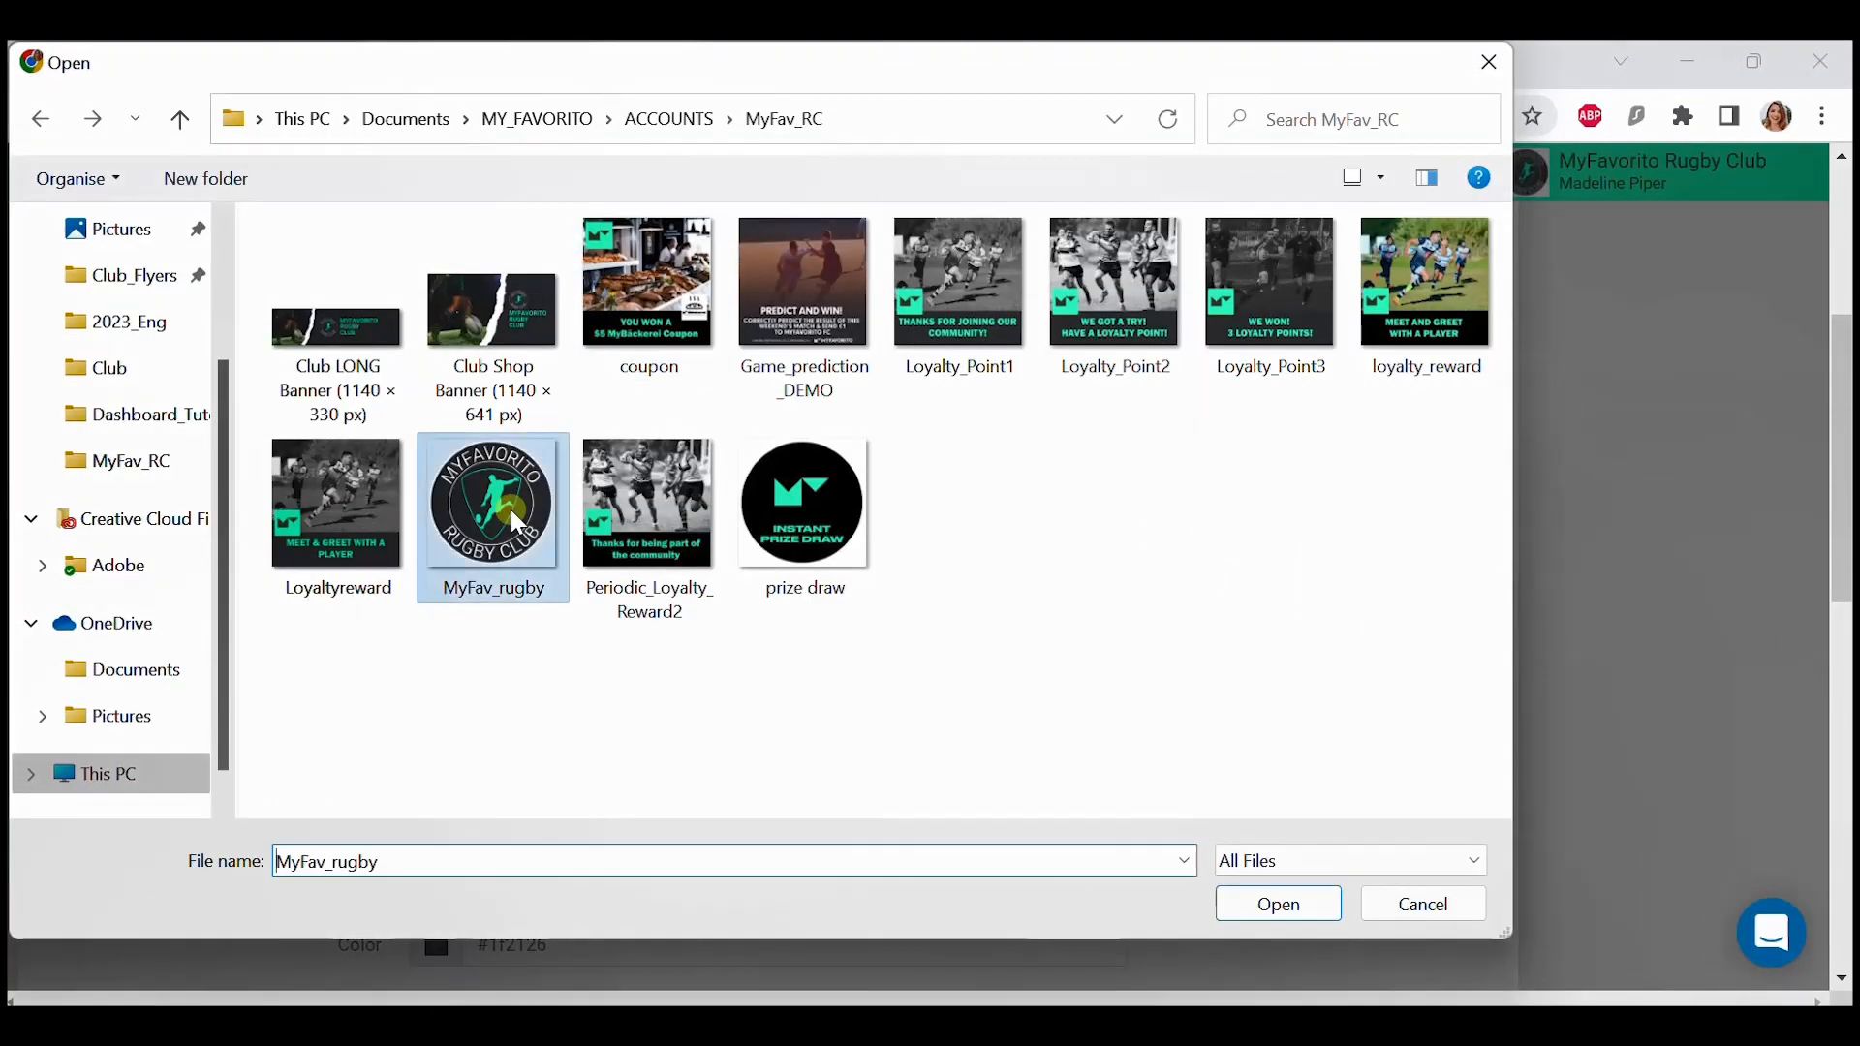
{"action": "left_click", "coordinate": [1238, 904]}
{"action": "left_click", "coordinate": [1237, 785]}
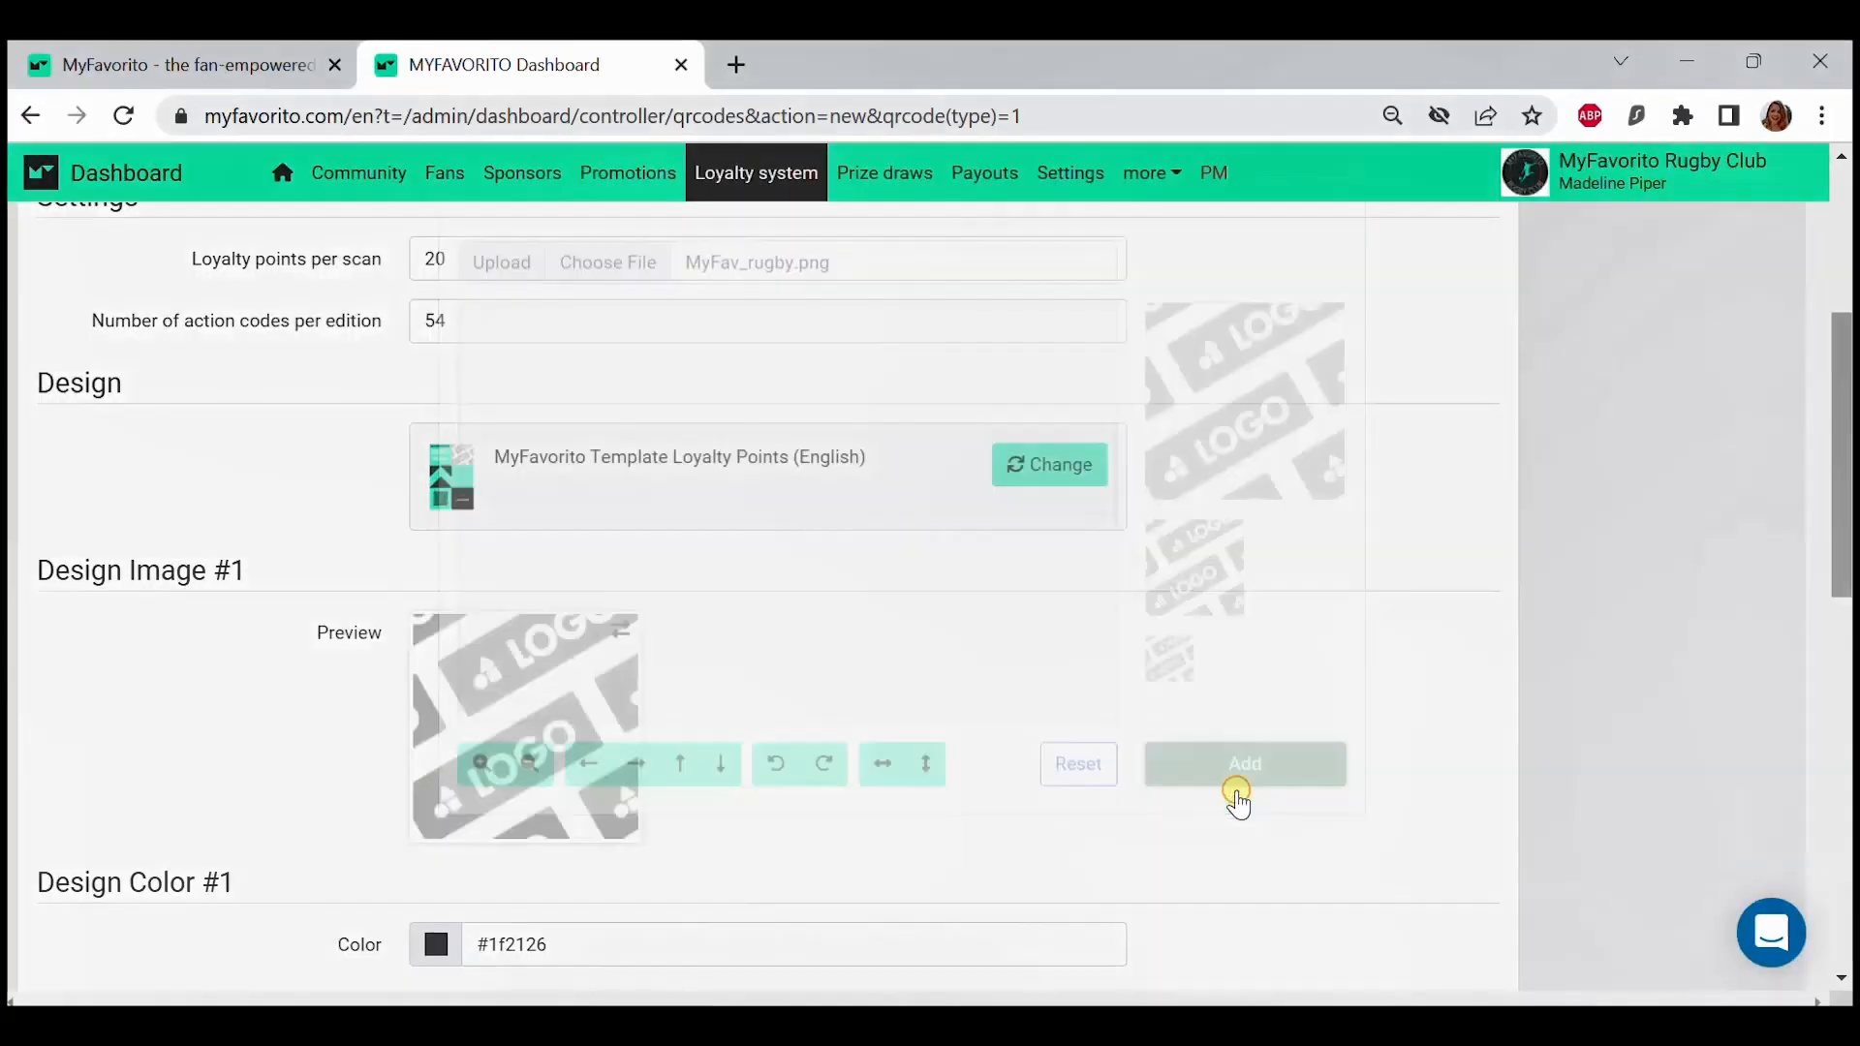
Create the preview PDF of the action codes, save it in the MyFav_RC folder and view it
{"action": "scroll", "coordinate": [880, 791], "scroll_direction": "down", "scroll_amount": 5}
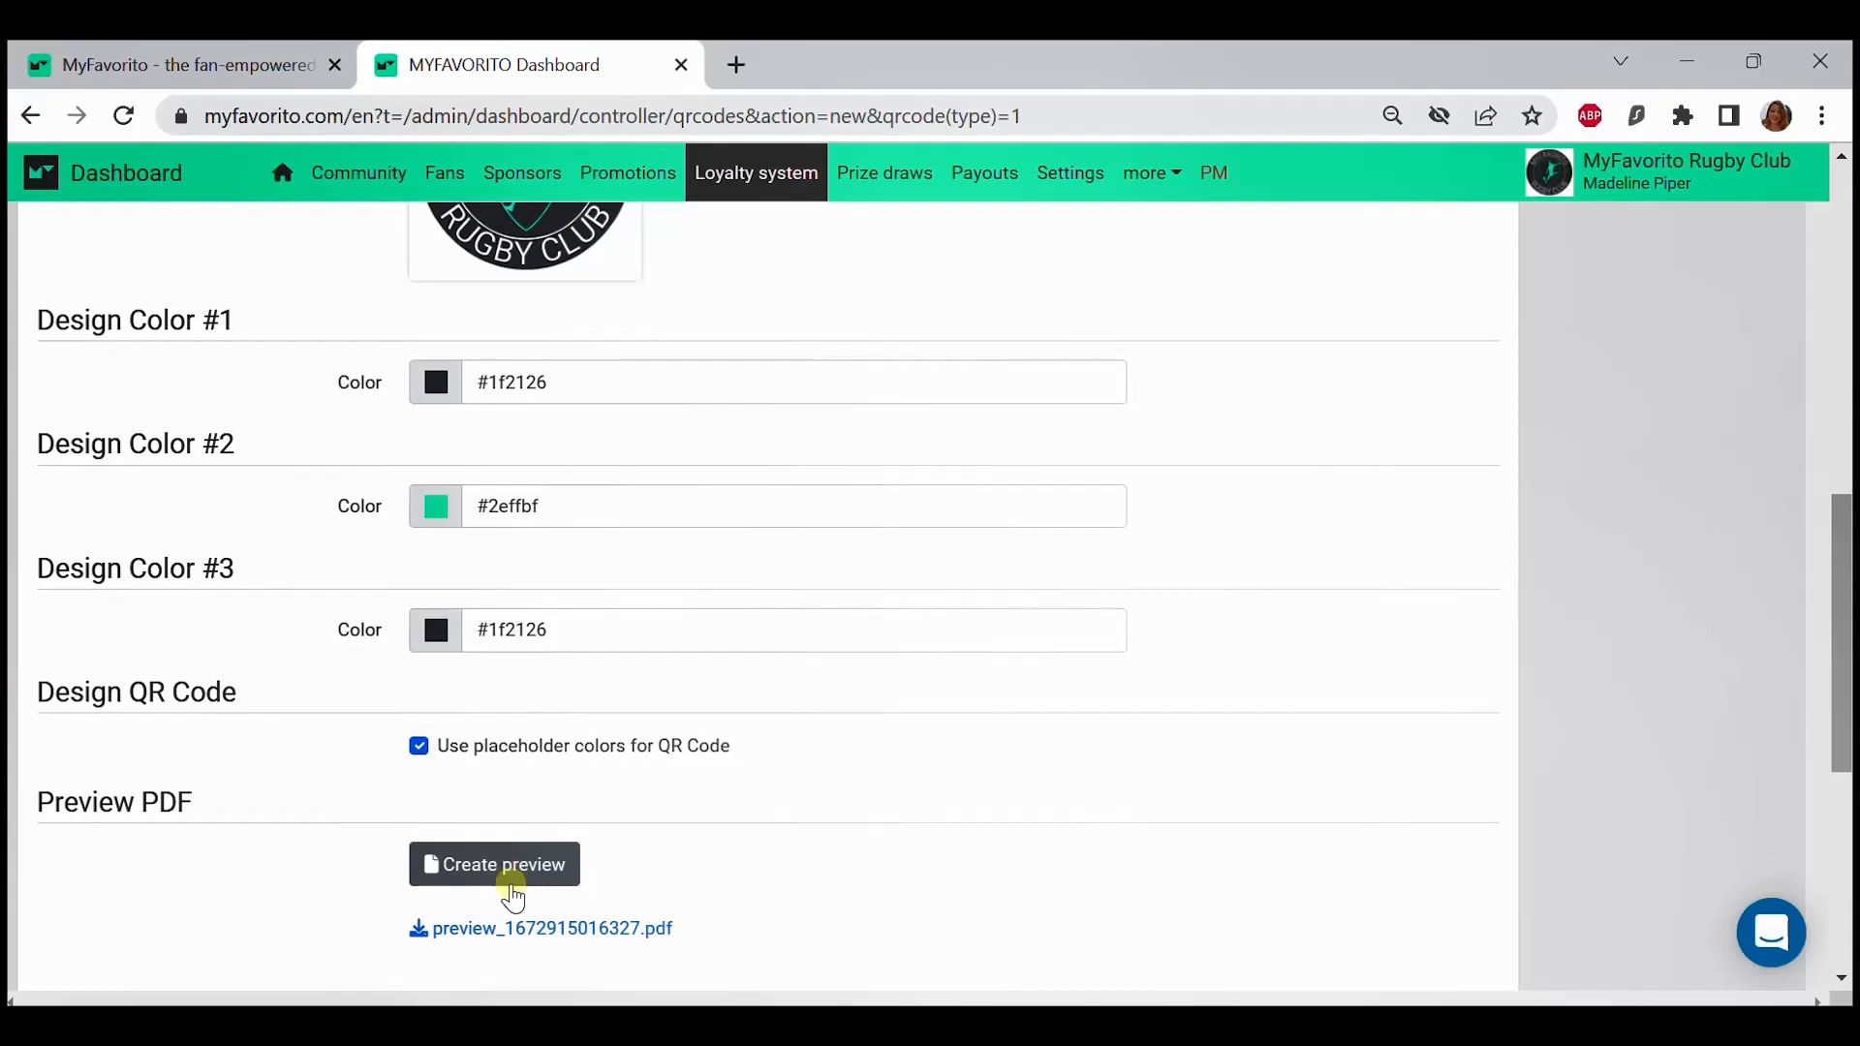
{"action": "left_click", "coordinate": [515, 928]}
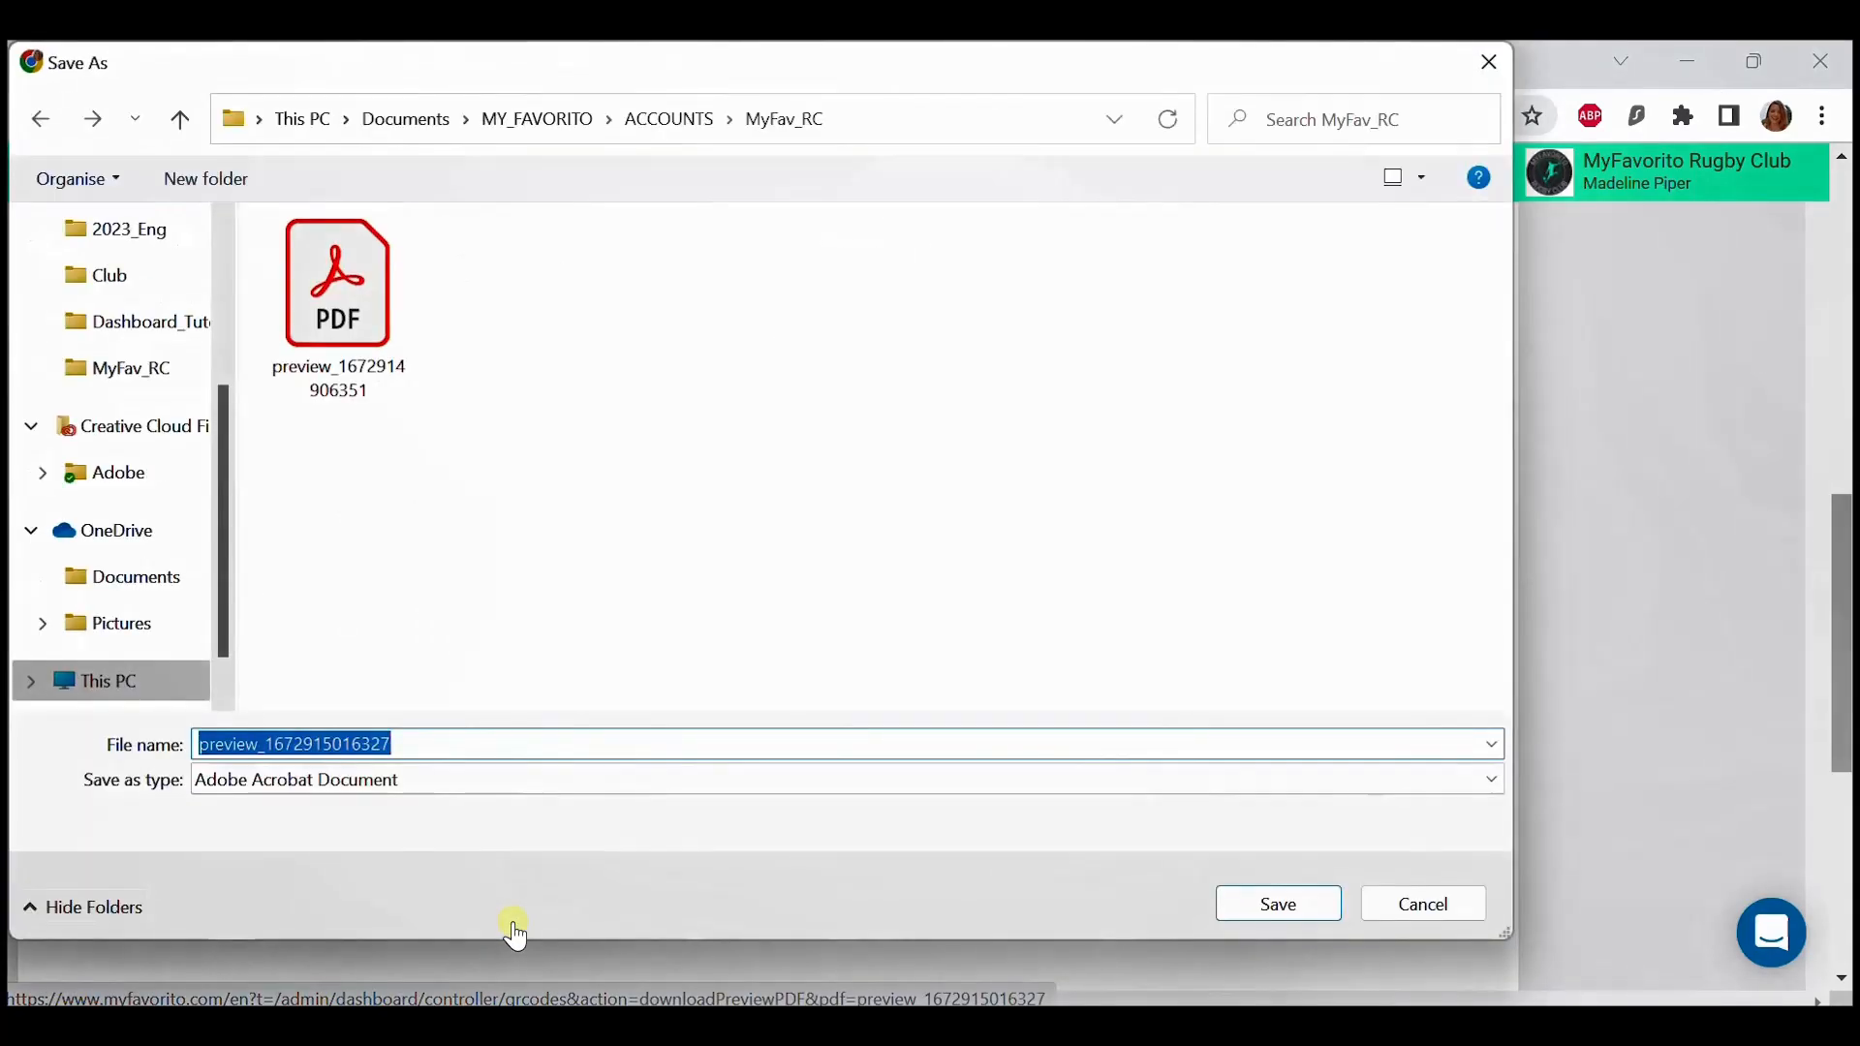
{"action": "left_click", "coordinate": [1303, 904]}
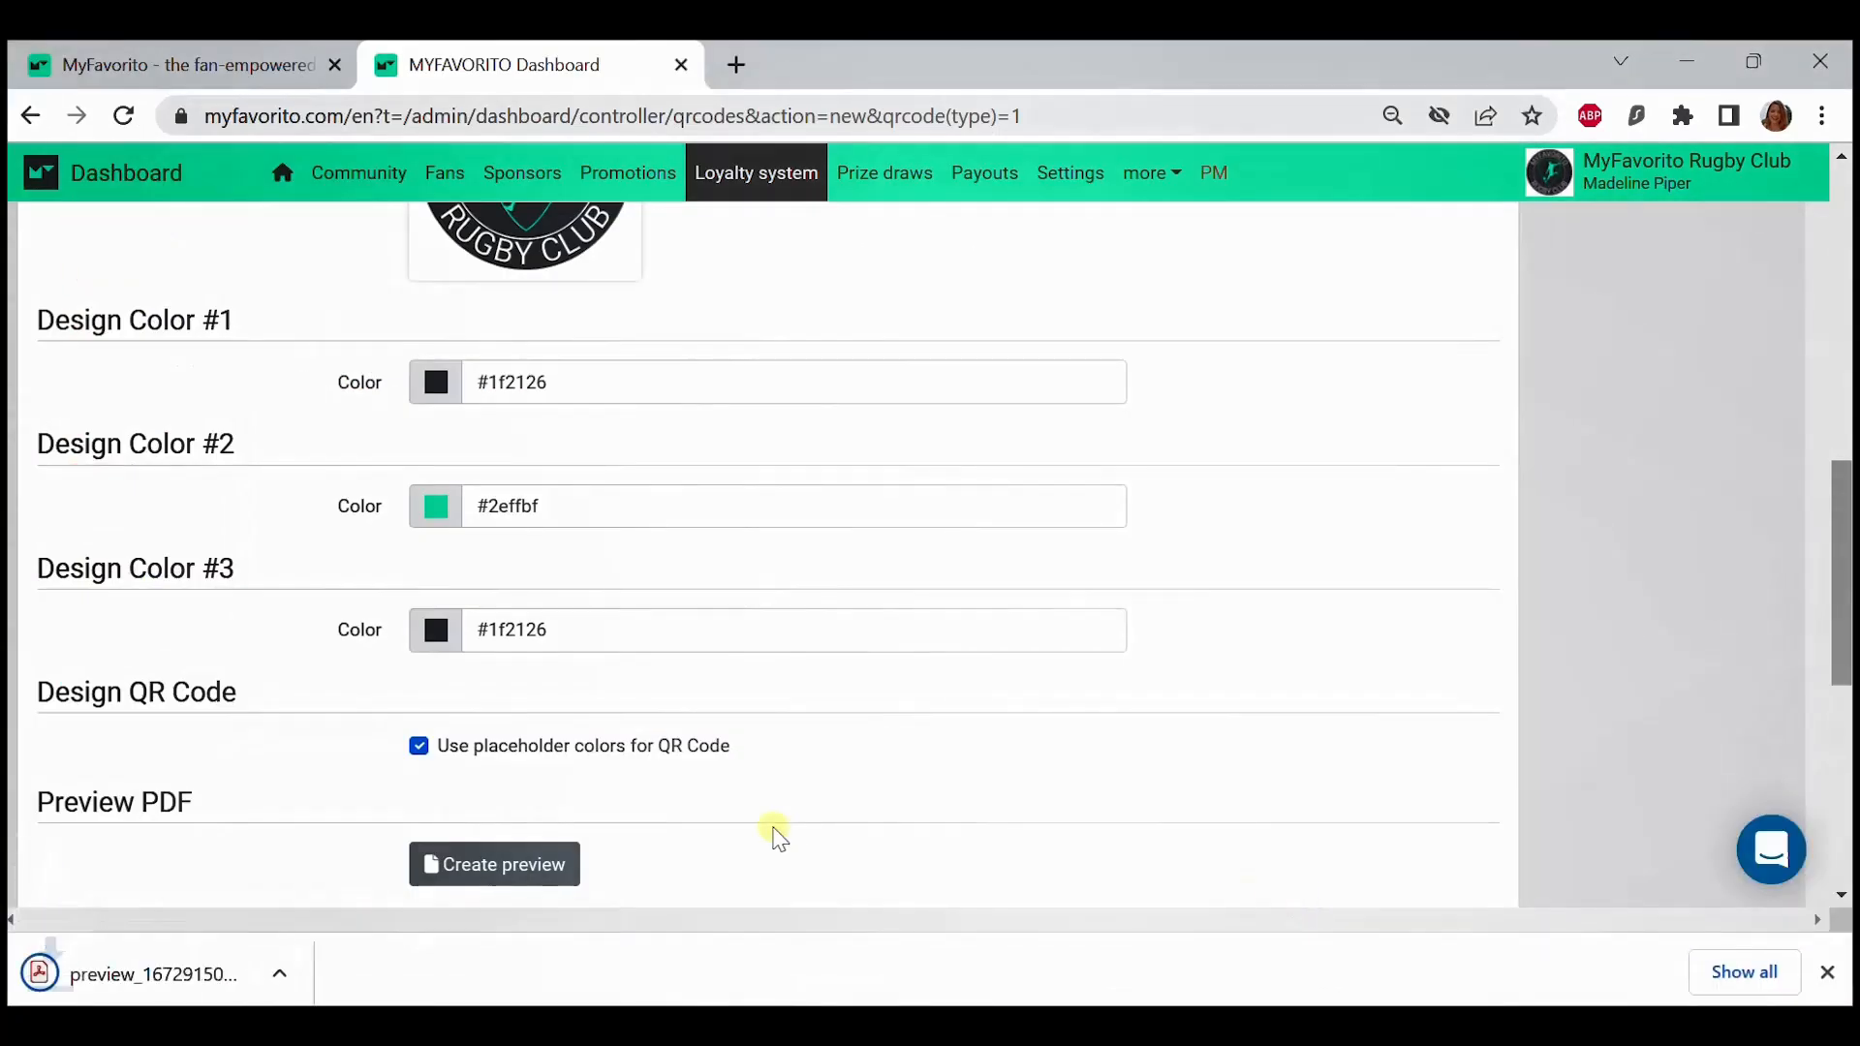
{"action": "scroll", "coordinate": [778, 837], "scroll_direction": "down", "scroll_amount": 2}
{"action": "left_click", "coordinate": [249, 976]}
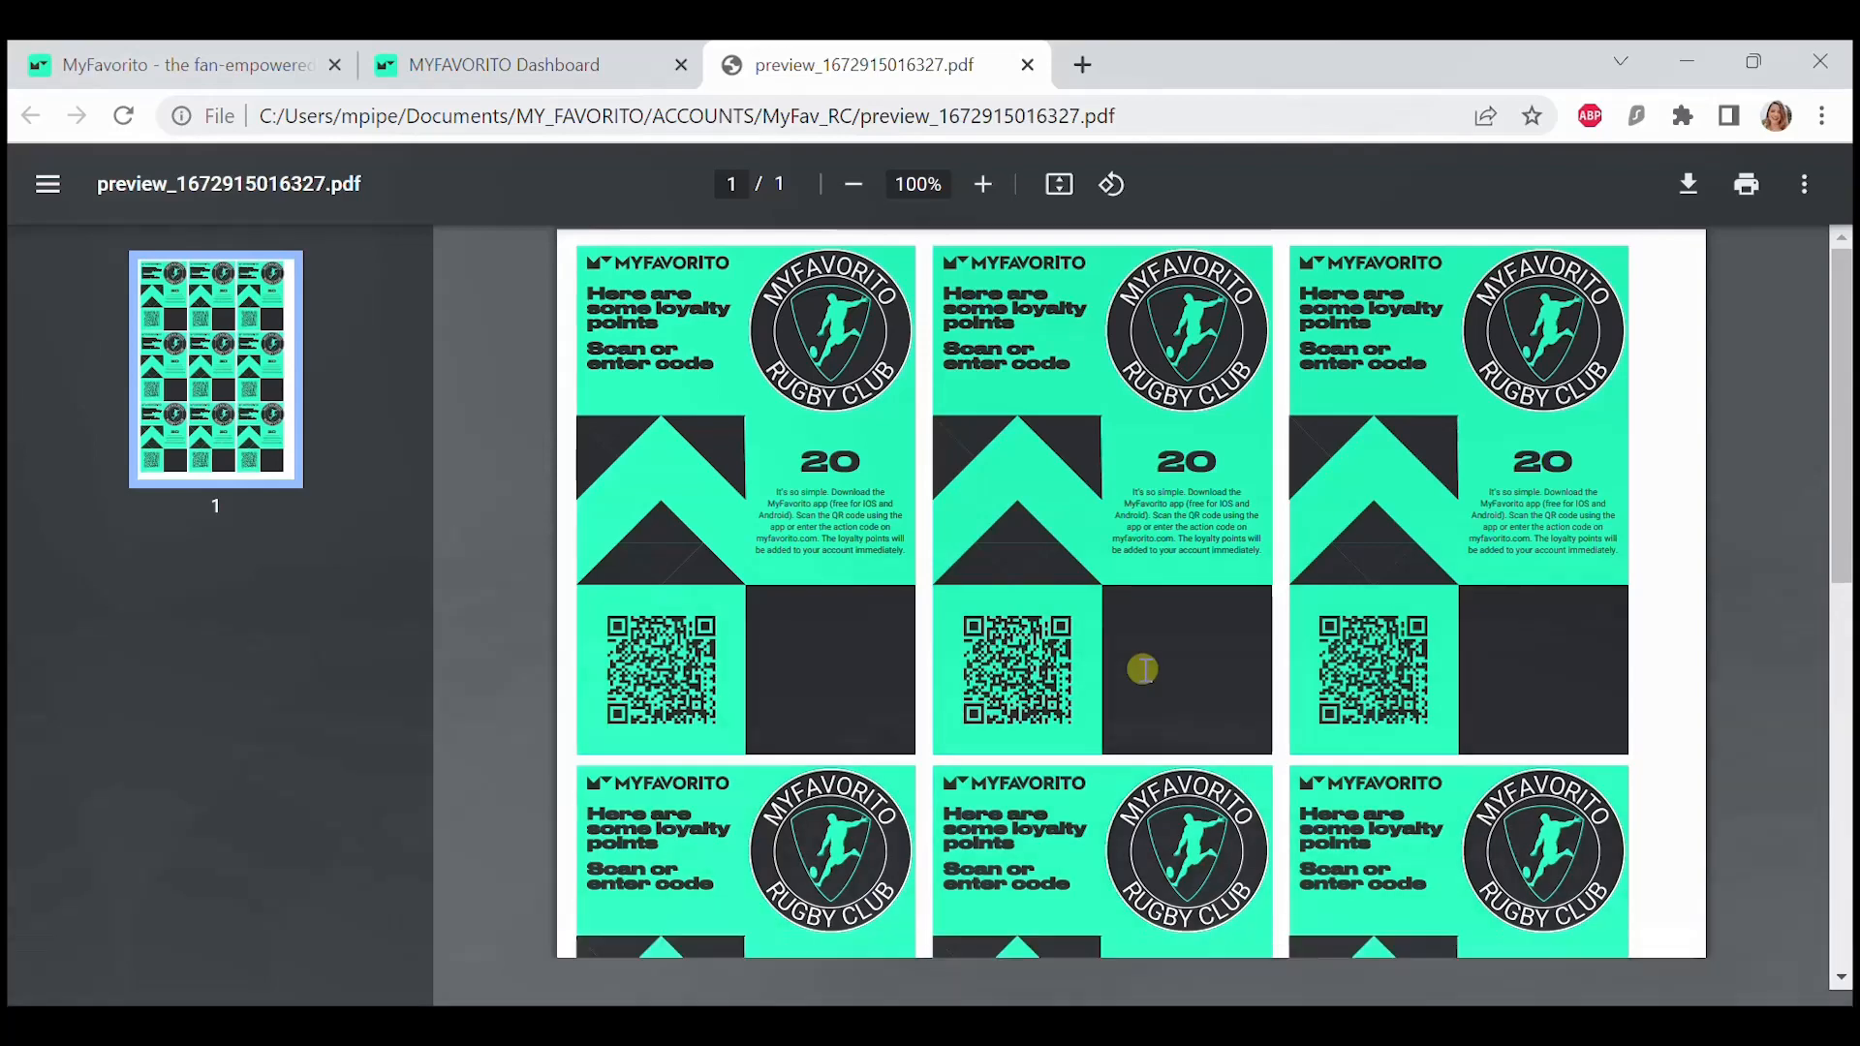
{"action": "left_click", "coordinate": [1027, 66]}
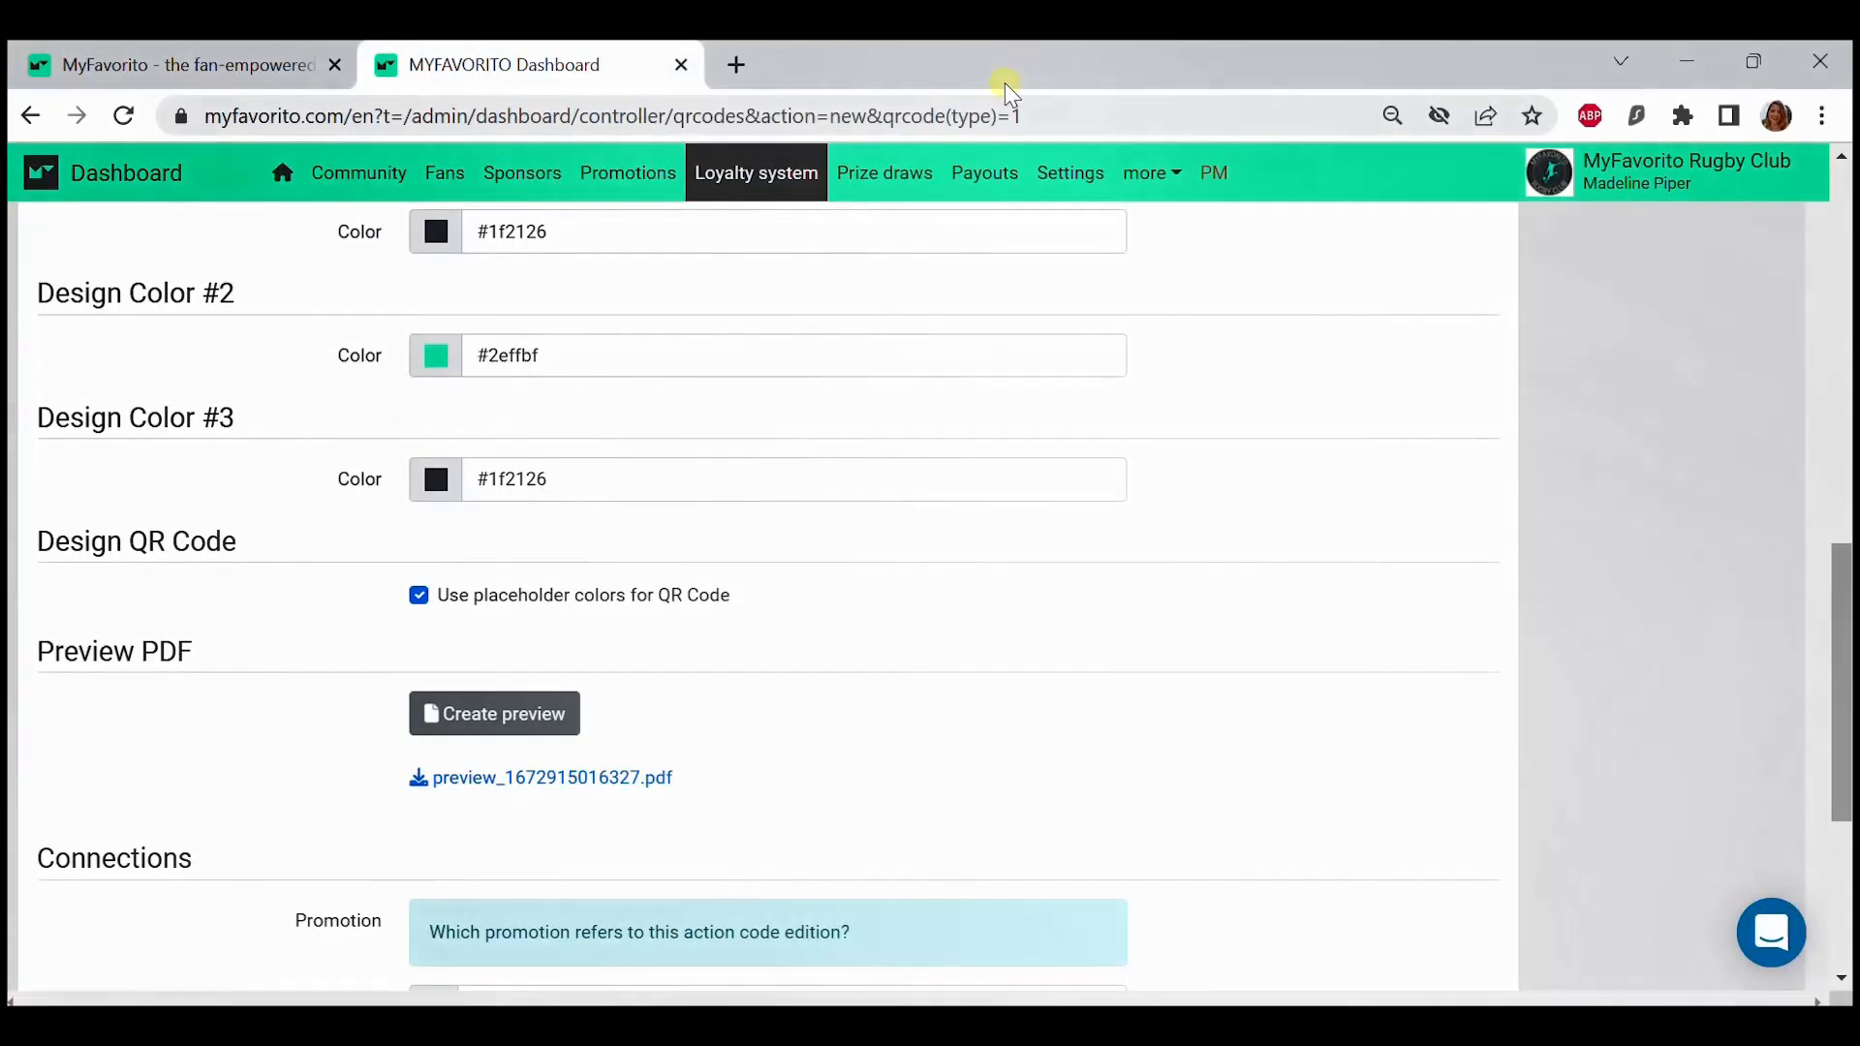
Review the validity period, follow-up action and restrictions in the advanced settings, and save the paper-based action code edition
{"action": "scroll", "coordinate": [833, 625], "scroll_direction": "down", "scroll_amount": 4}
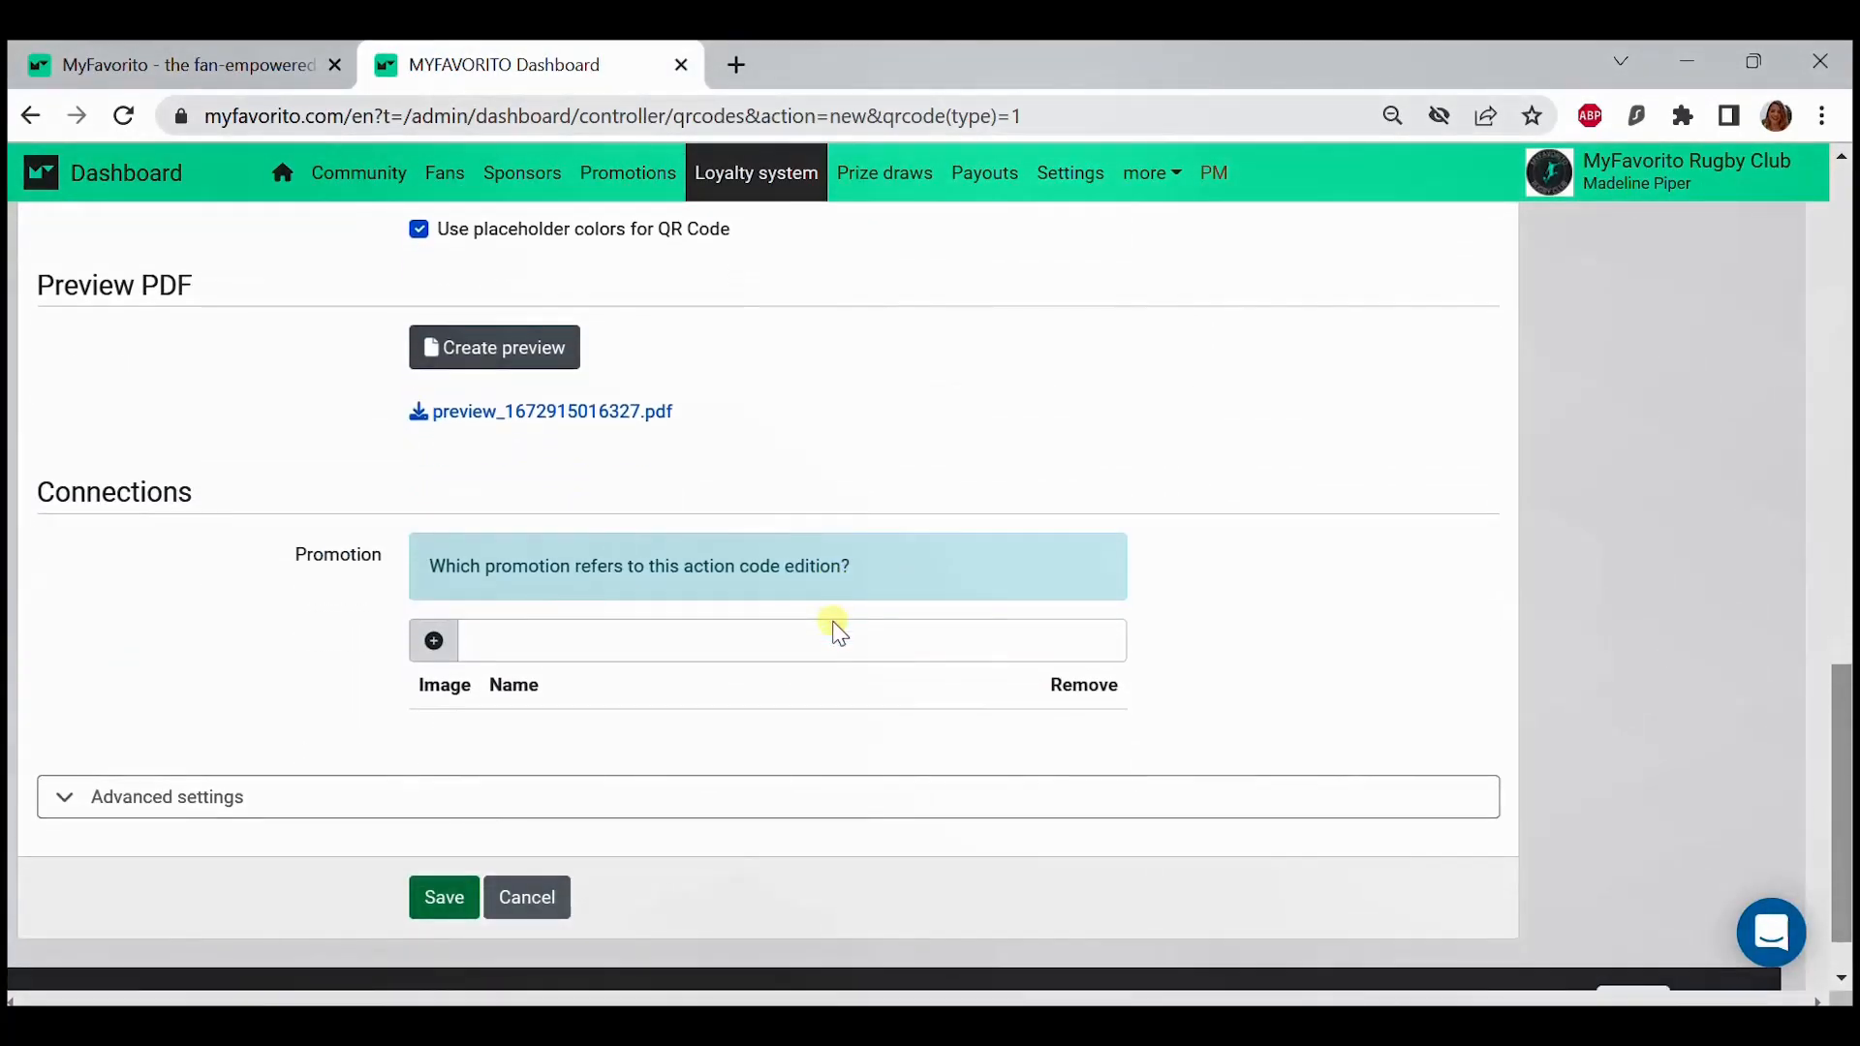
{"action": "left_click", "coordinate": [228, 795]}
{"action": "scroll", "coordinate": [228, 797], "scroll_direction": "down", "scroll_amount": 4}
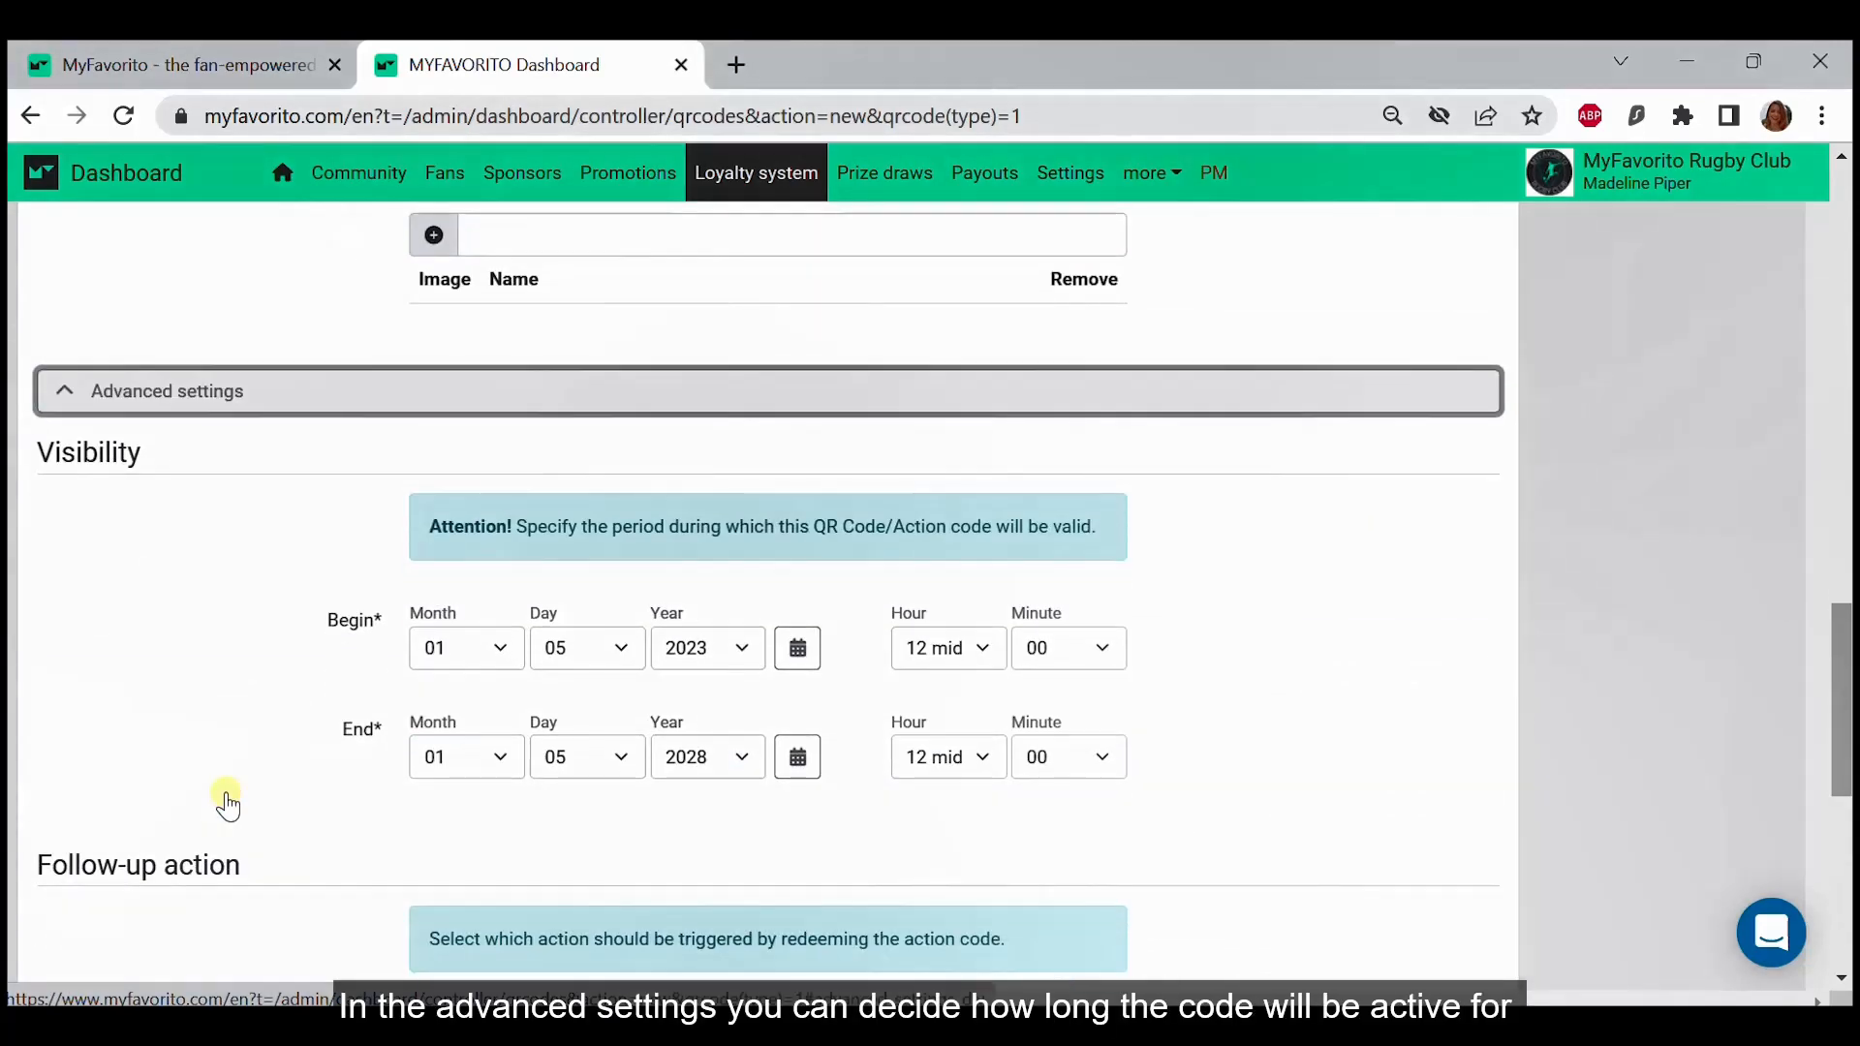
{"action": "scroll", "coordinate": [229, 804], "scroll_direction": "down", "scroll_amount": 4}
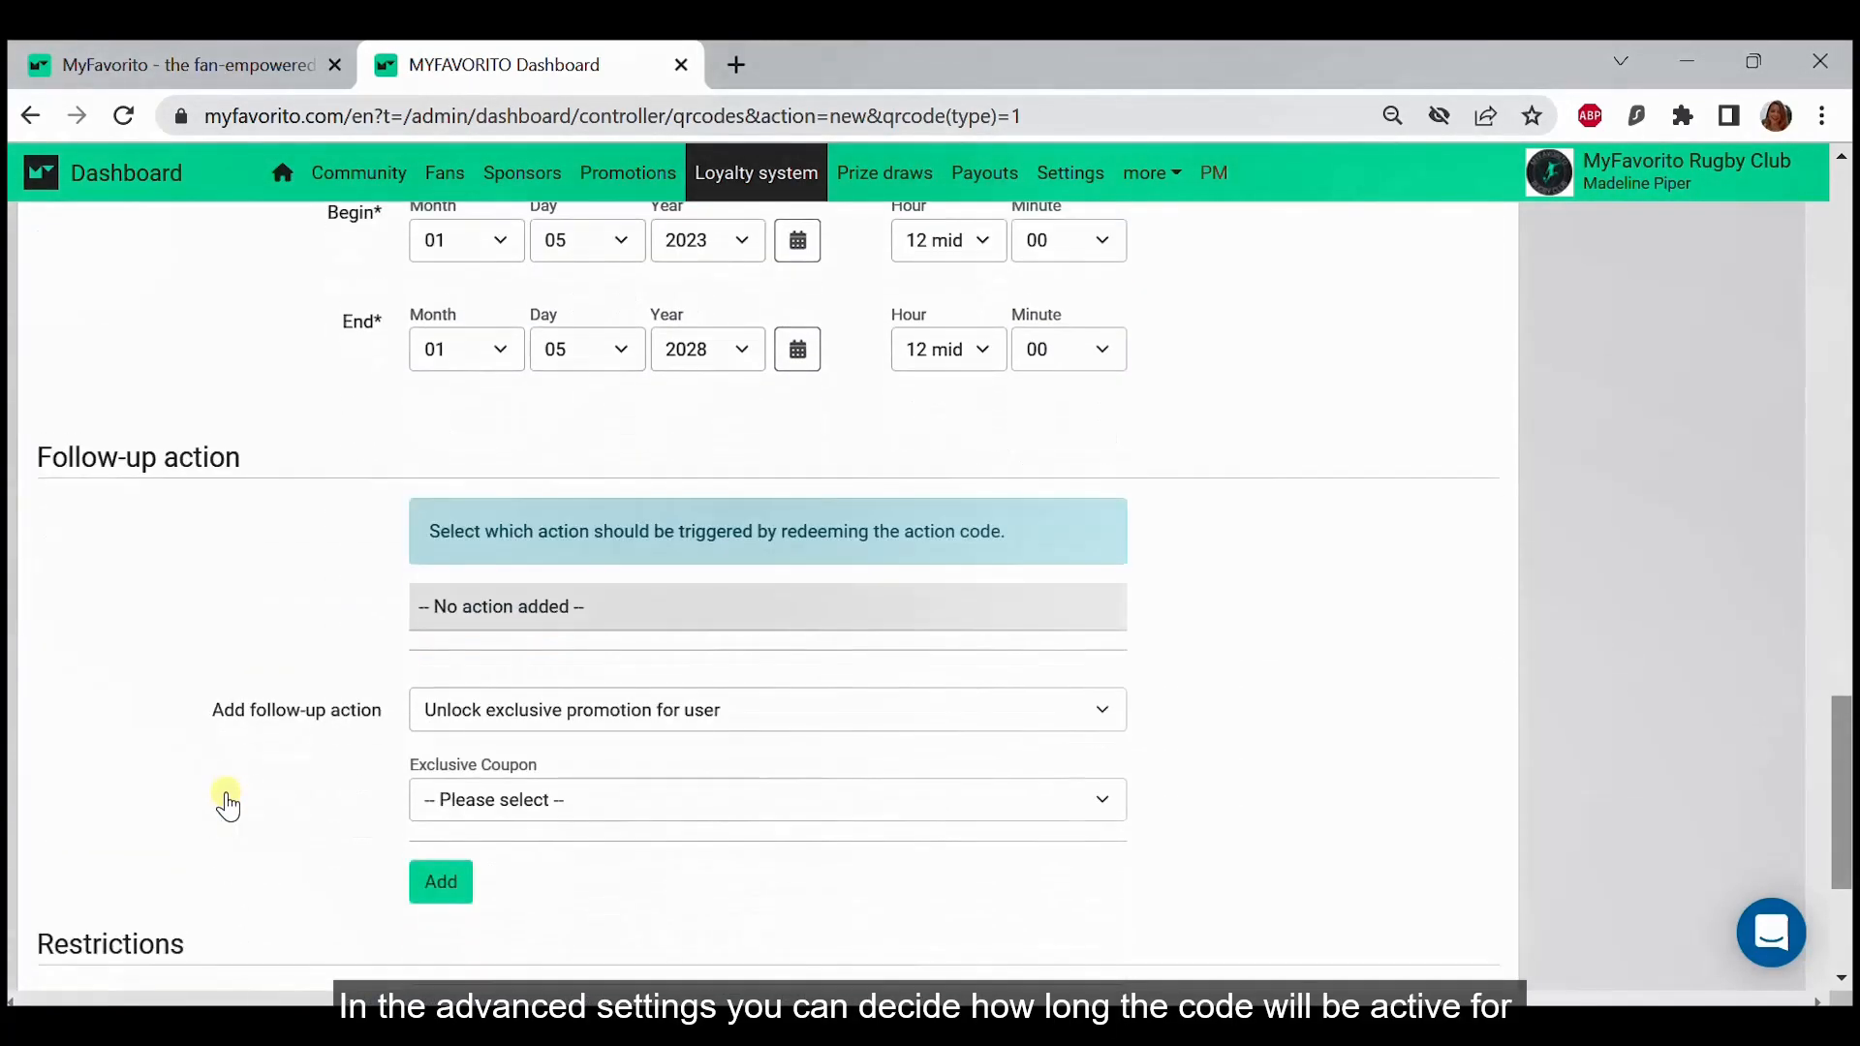
{"action": "scroll", "coordinate": [227, 804], "scroll_direction": "down", "scroll_amount": 2}
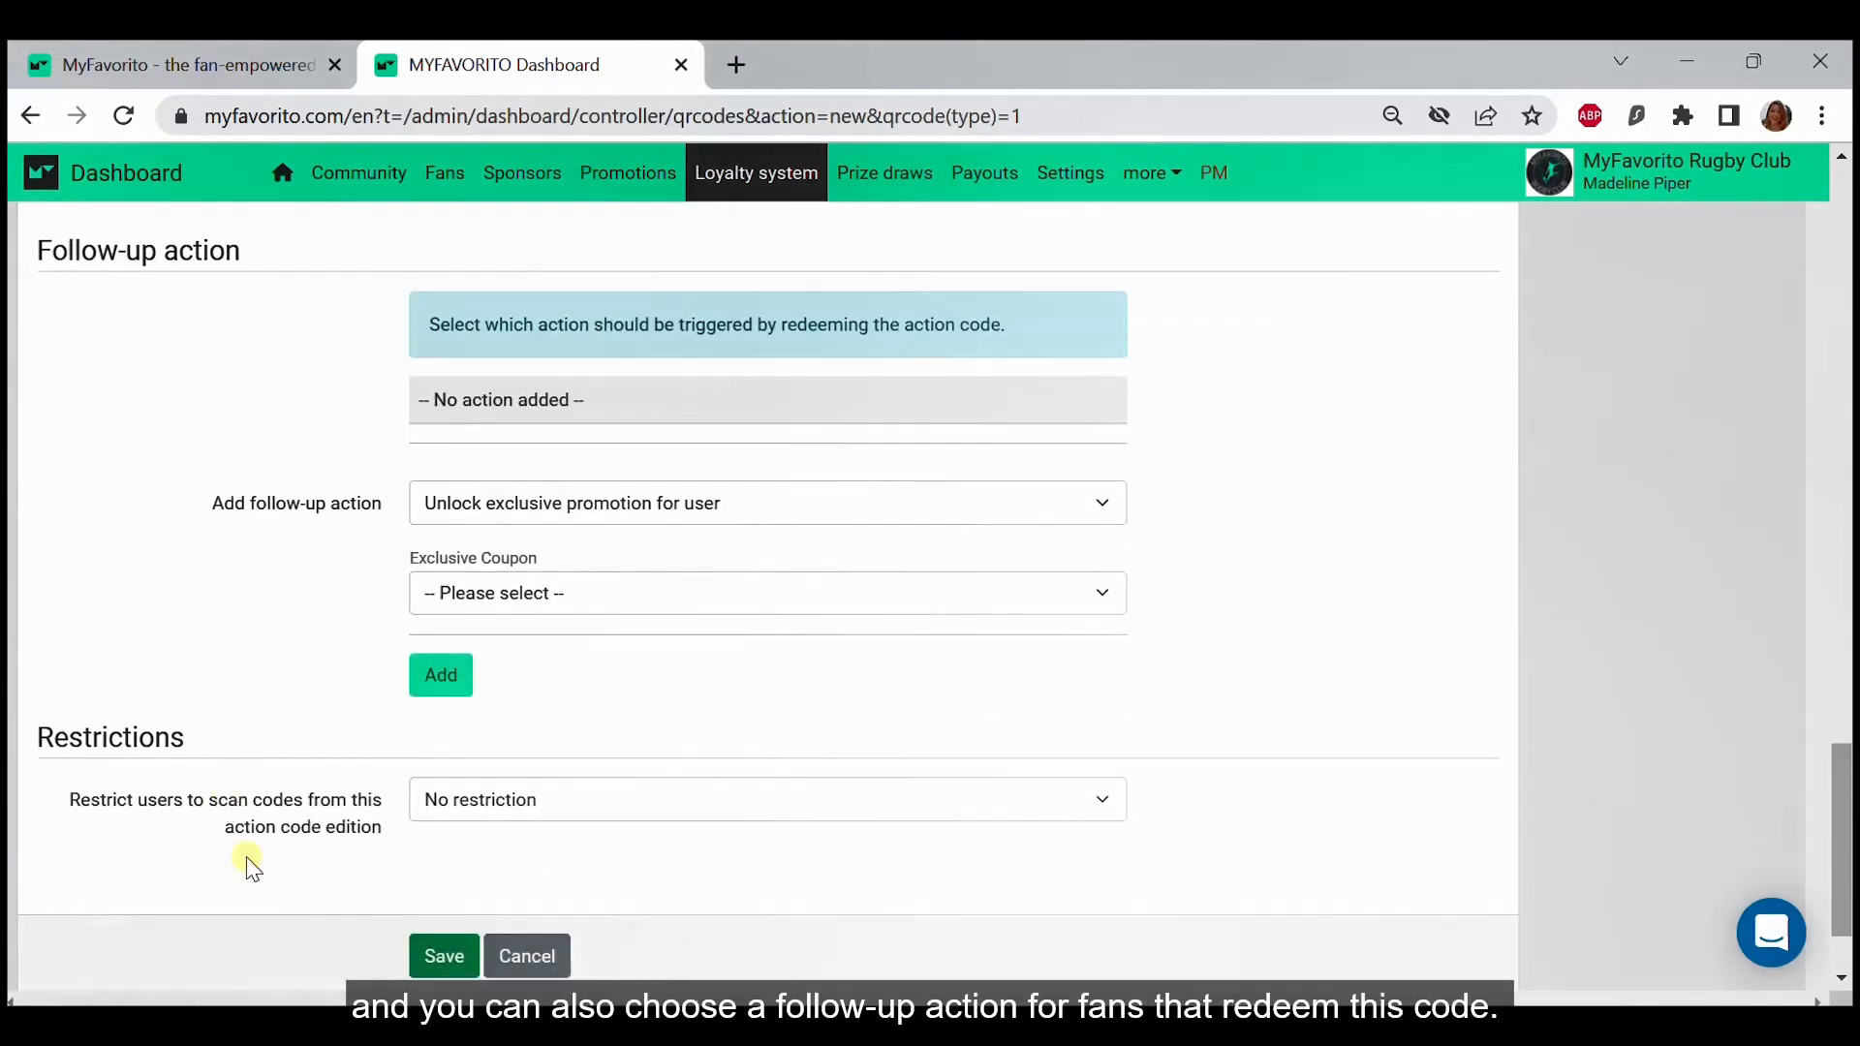
{"action": "left_click", "coordinate": [435, 962]}
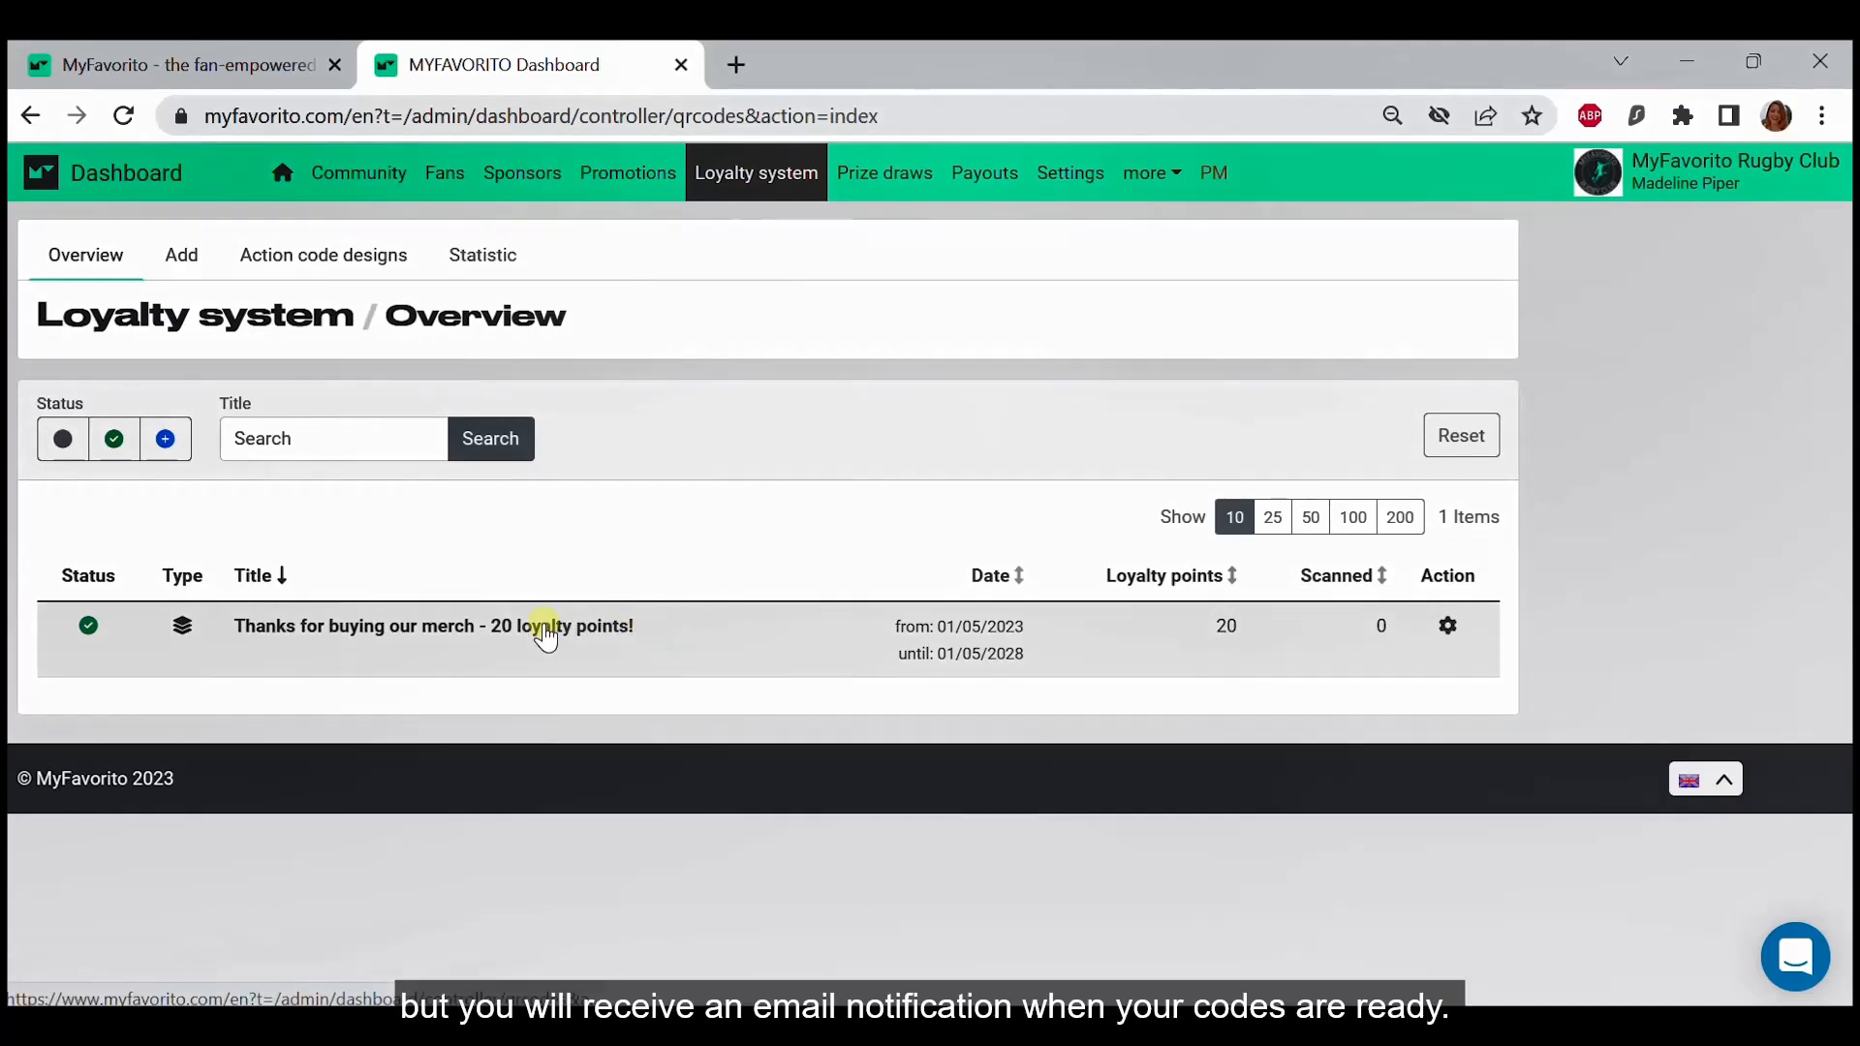
Open the saved "Thanks for buying our merch - 20 loyalty points!" edition from the loyalty system overview
{"action": "left_click", "coordinate": [543, 630]}
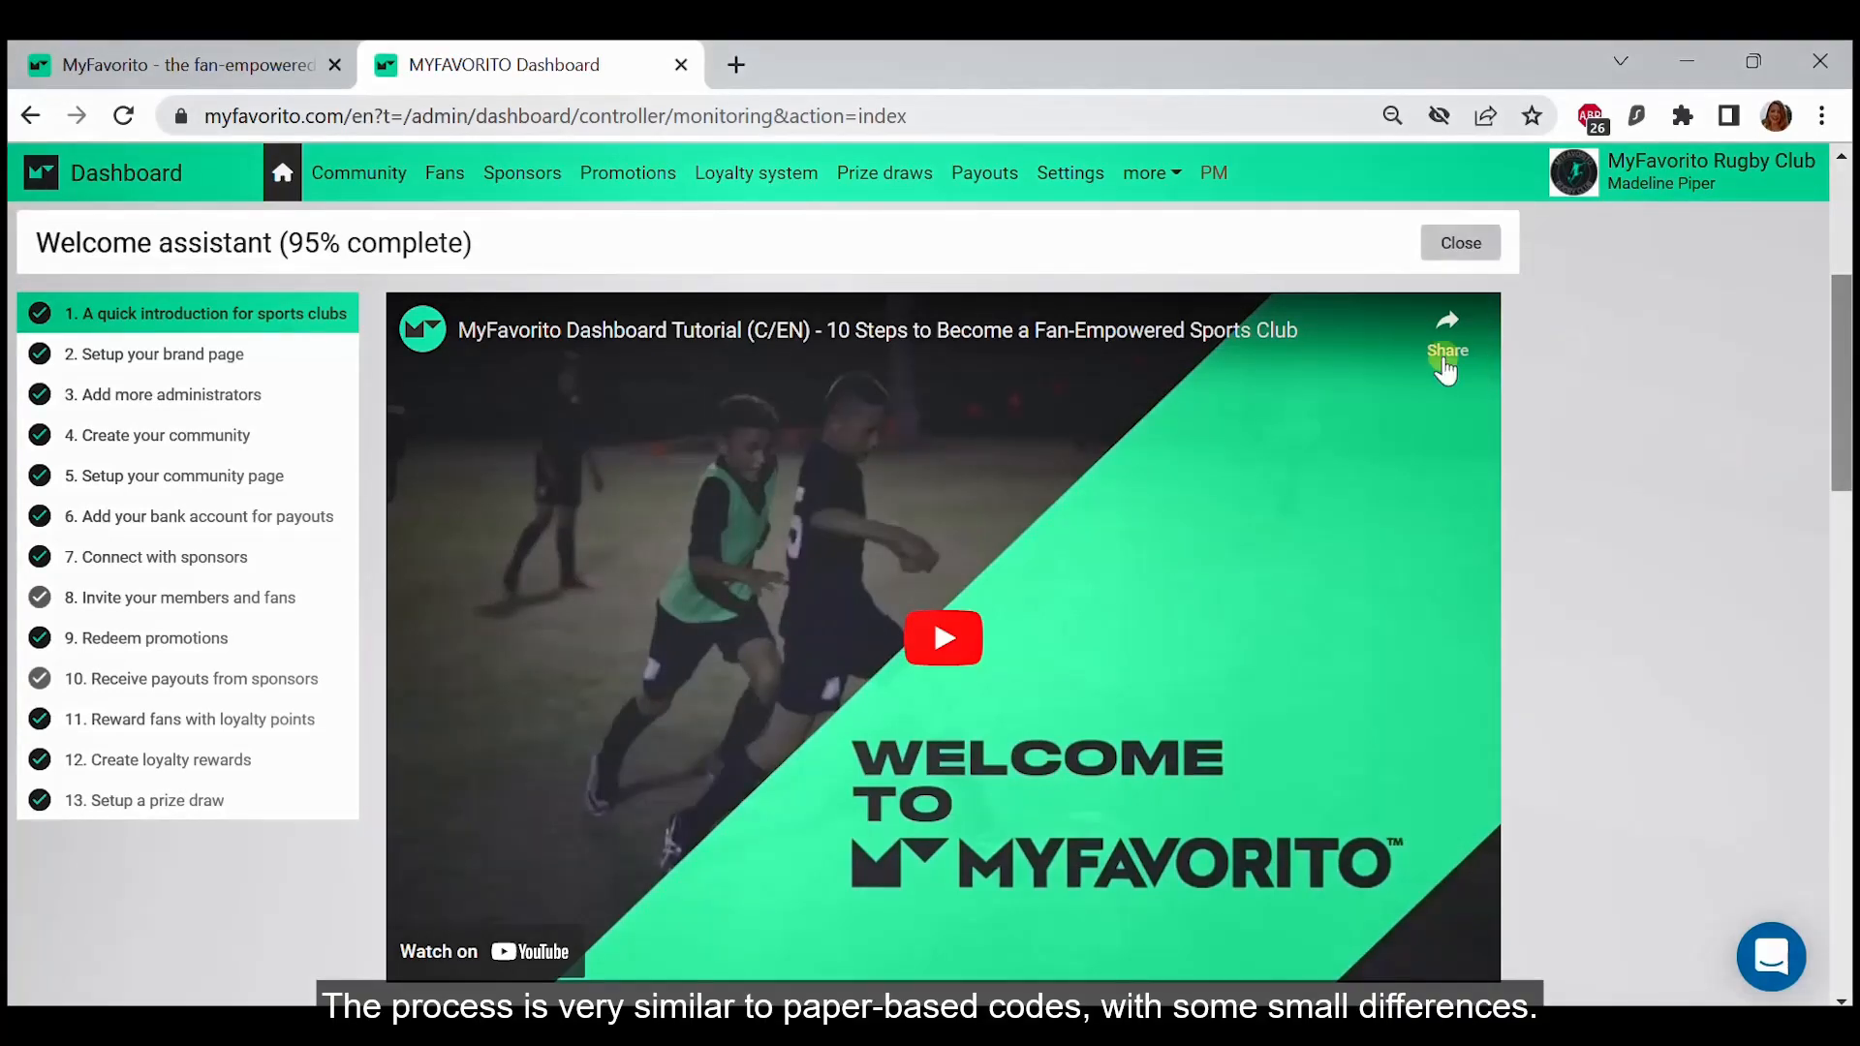
Start adding a new speaking action code in the loyalty system
{"action": "left_click", "coordinate": [778, 184]}
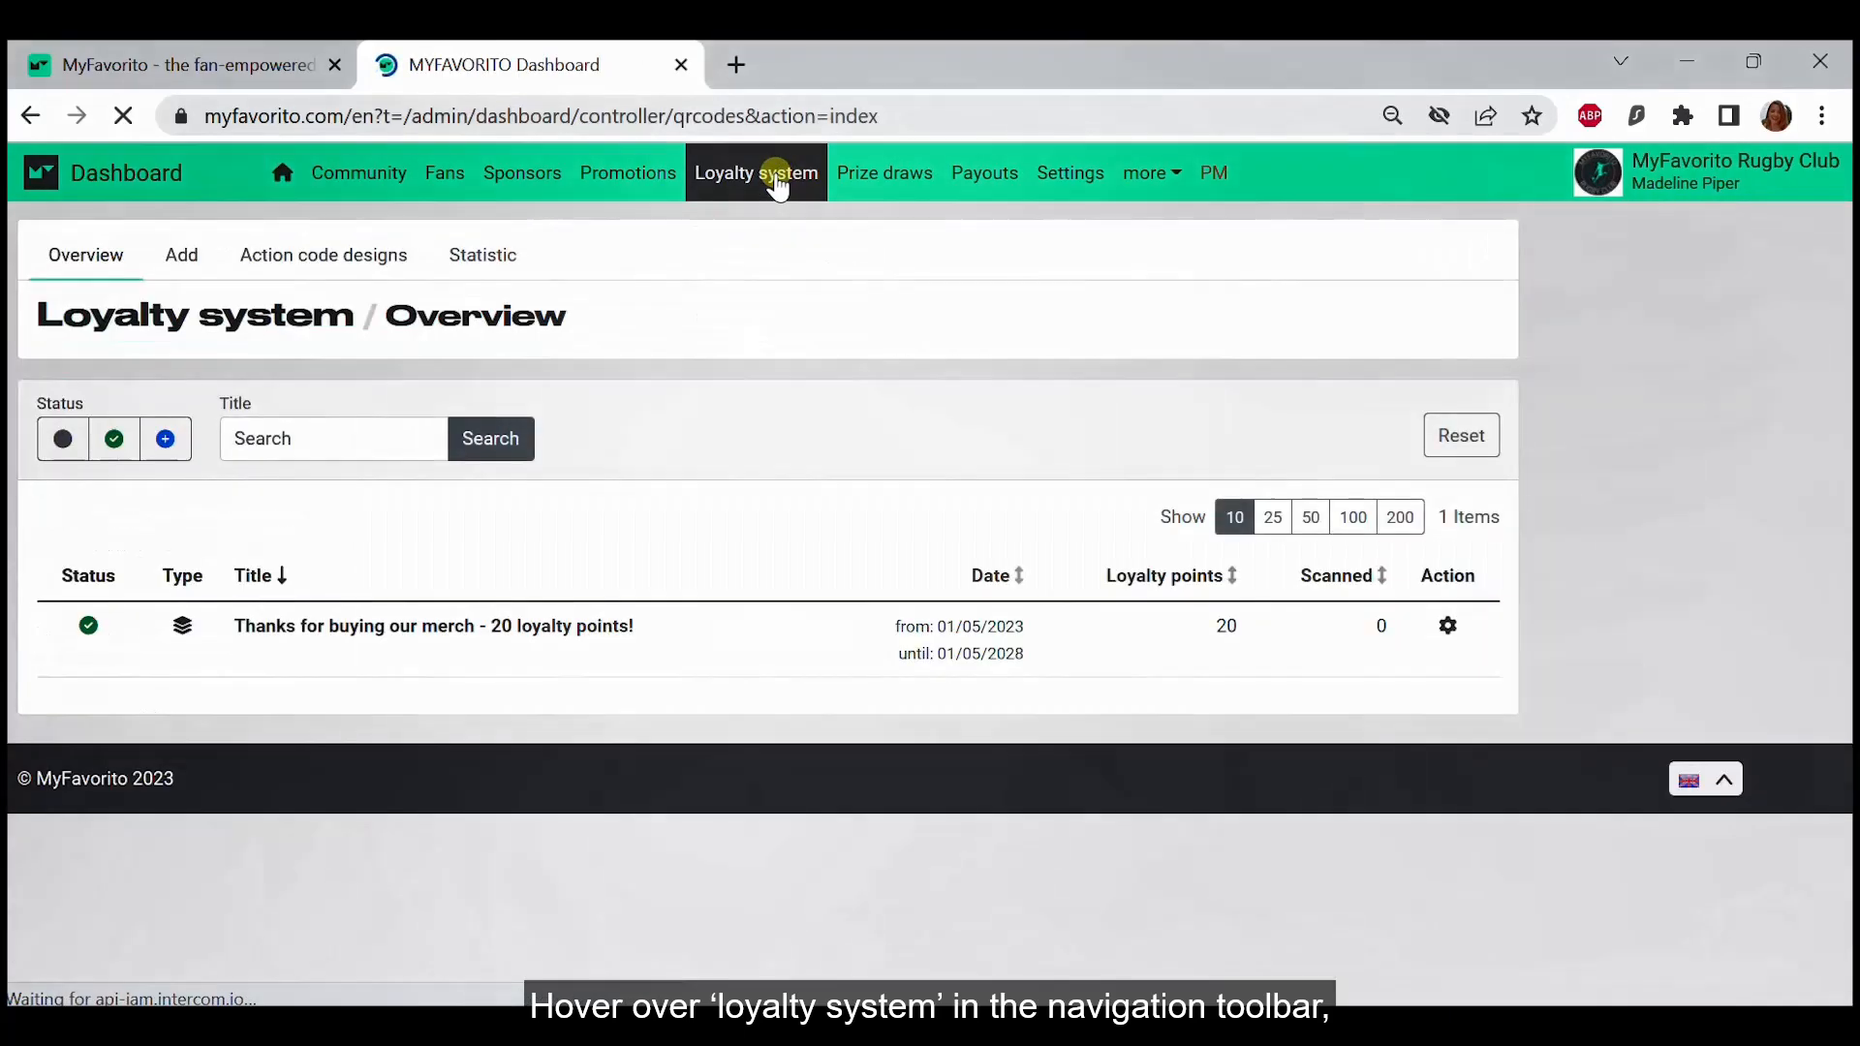
{"action": "left_click", "coordinate": [184, 259]}
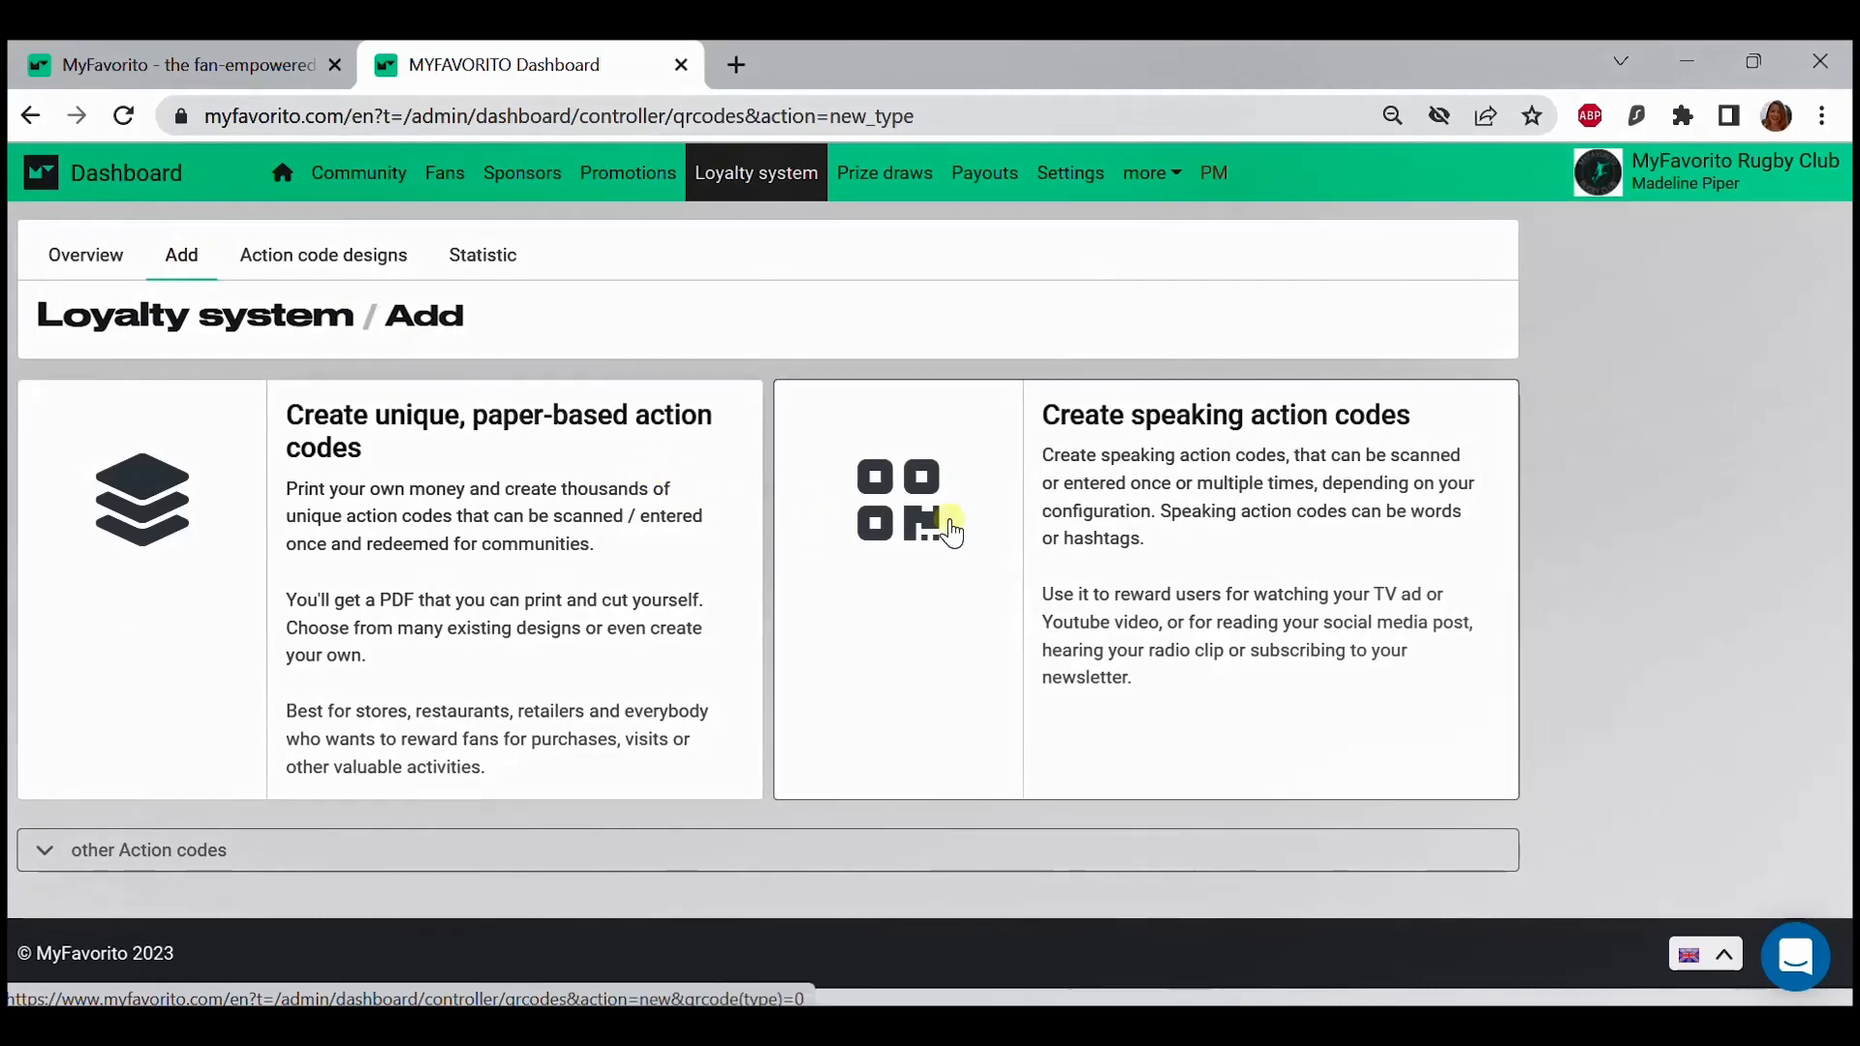
{"action": "left_click", "coordinate": [1039, 571]}
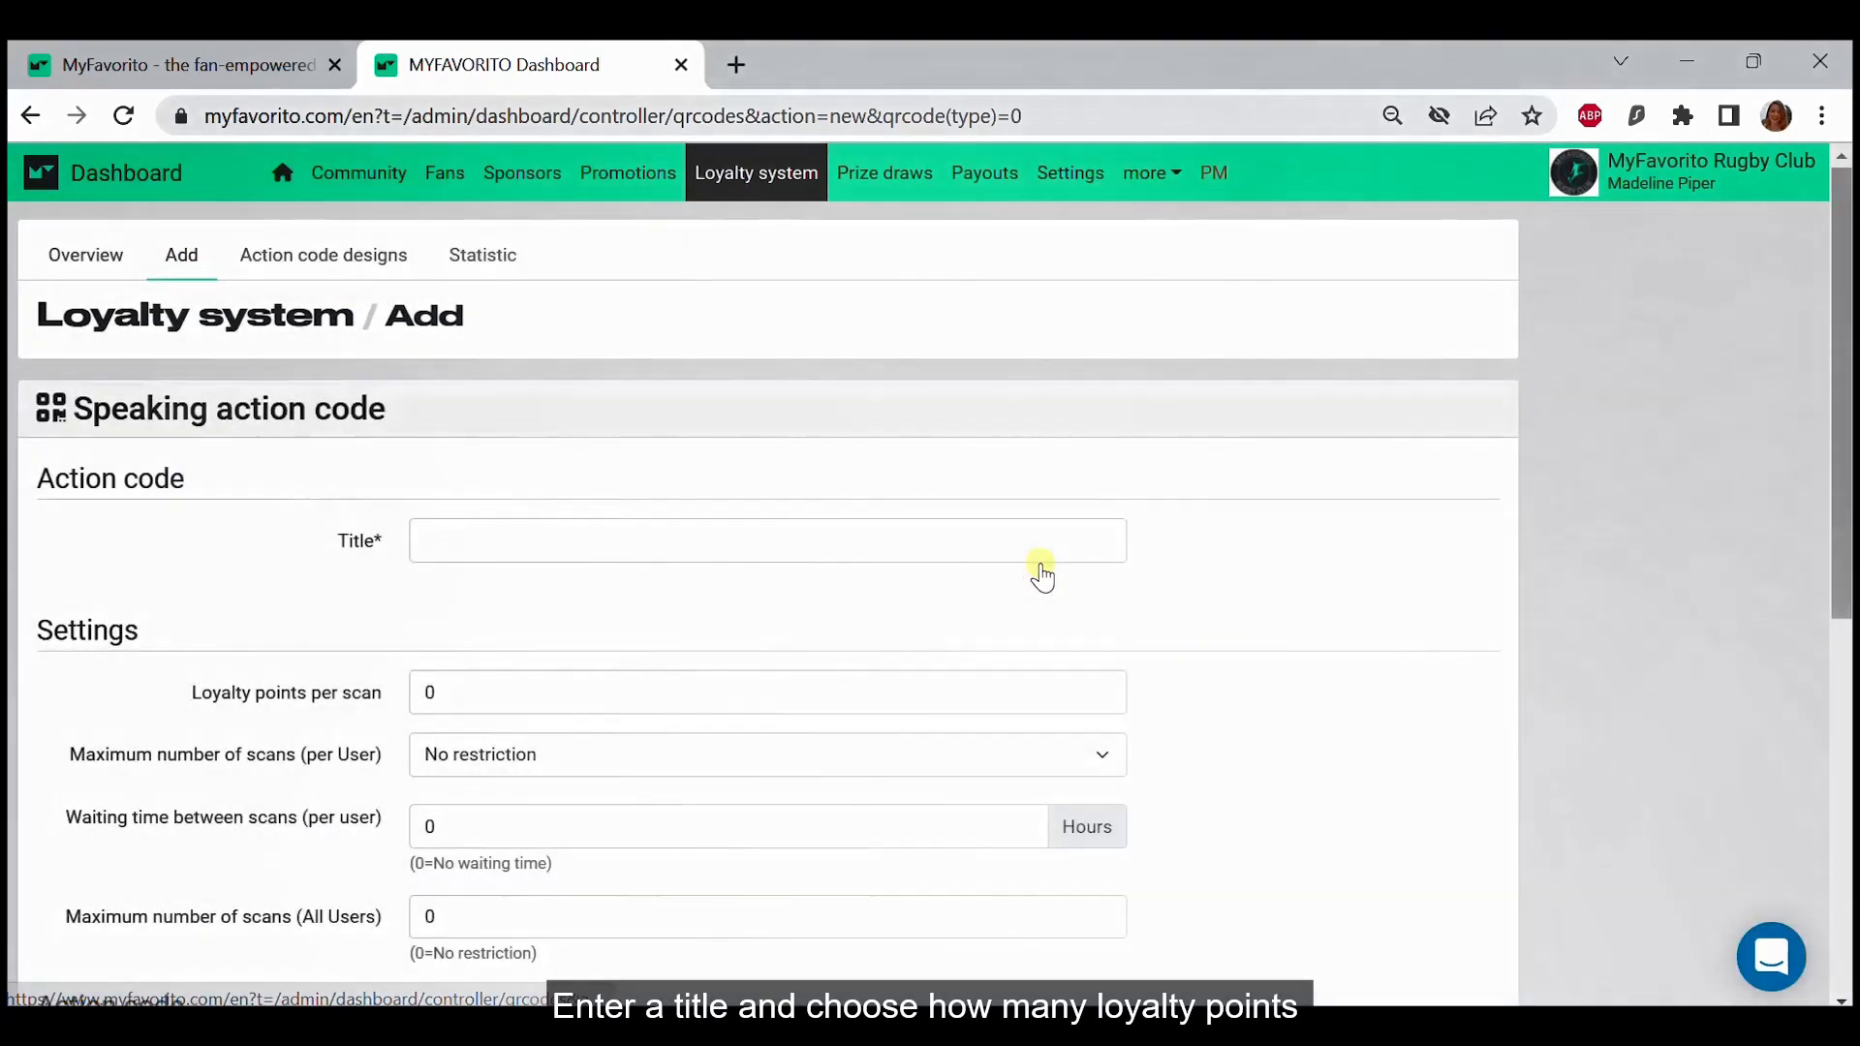
Title the speaking action code "Division 1 winners!" and set 10 loyalty points per scan
{"action": "left_click", "coordinate": [867, 543]}
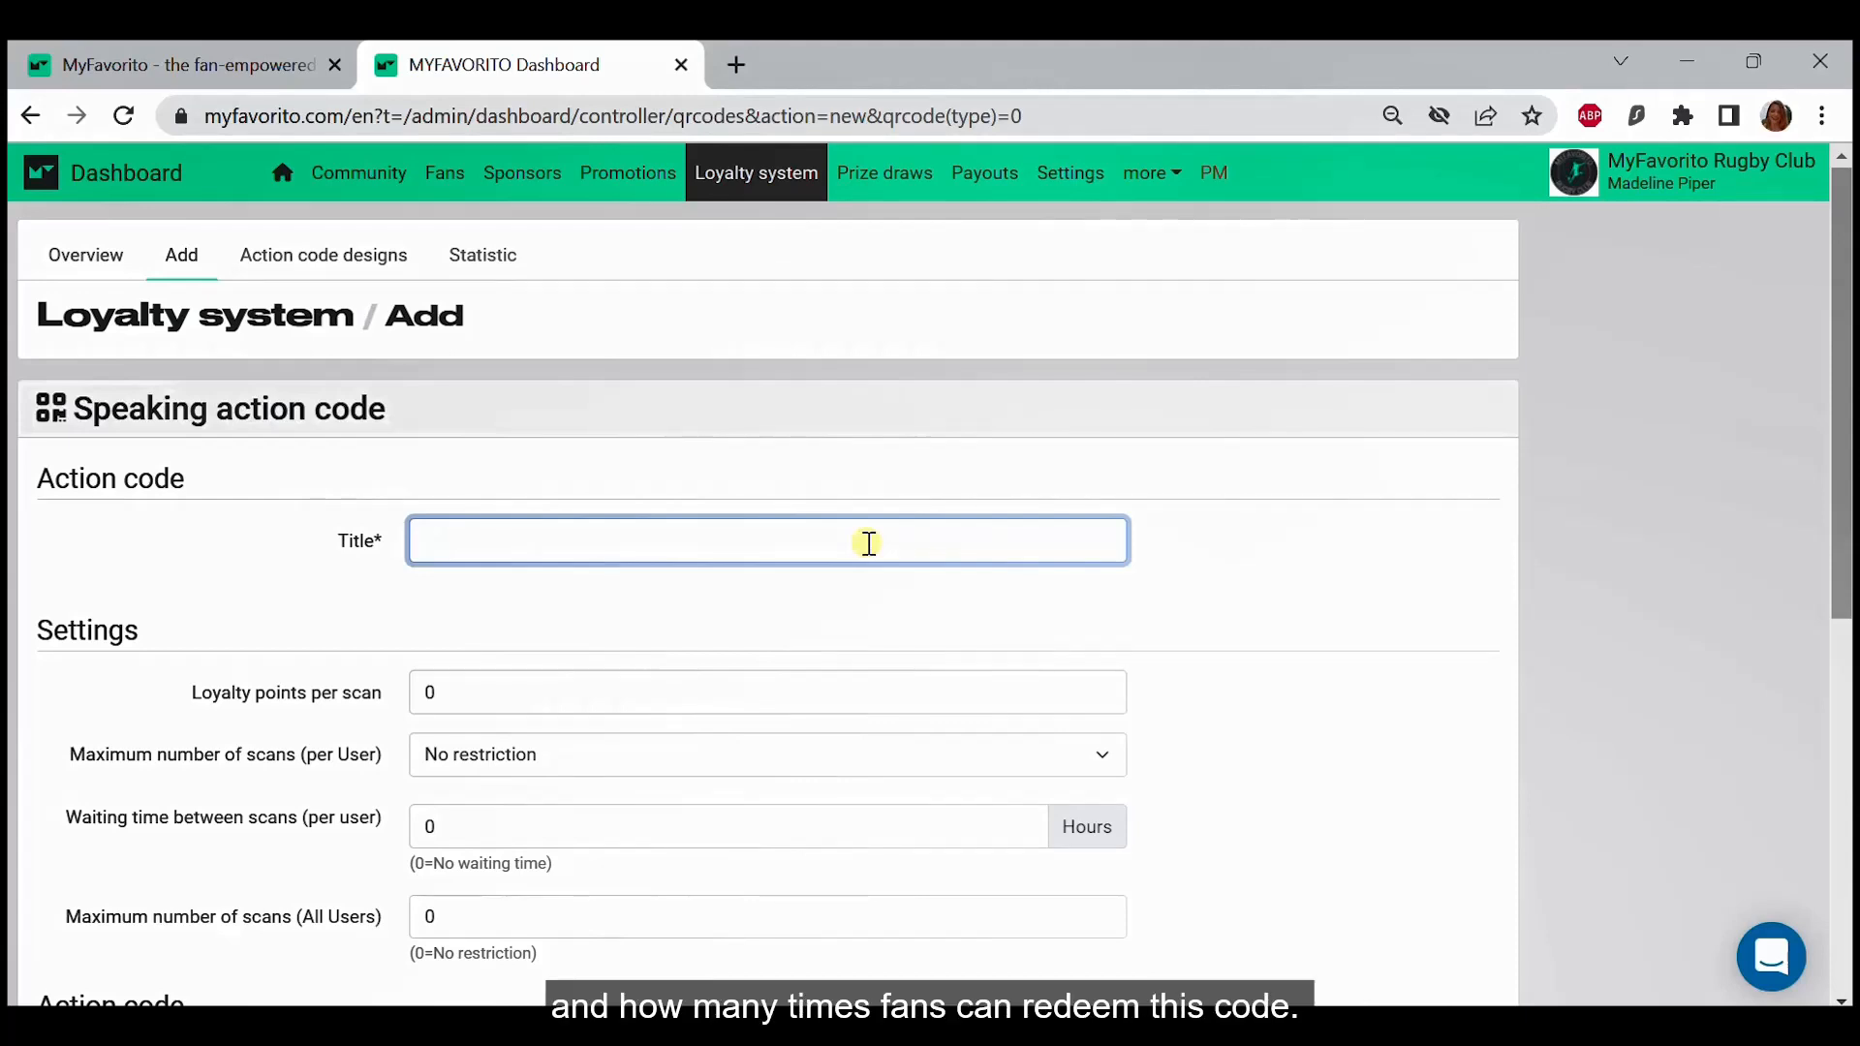
{"action": "type", "text": "Divisio"}
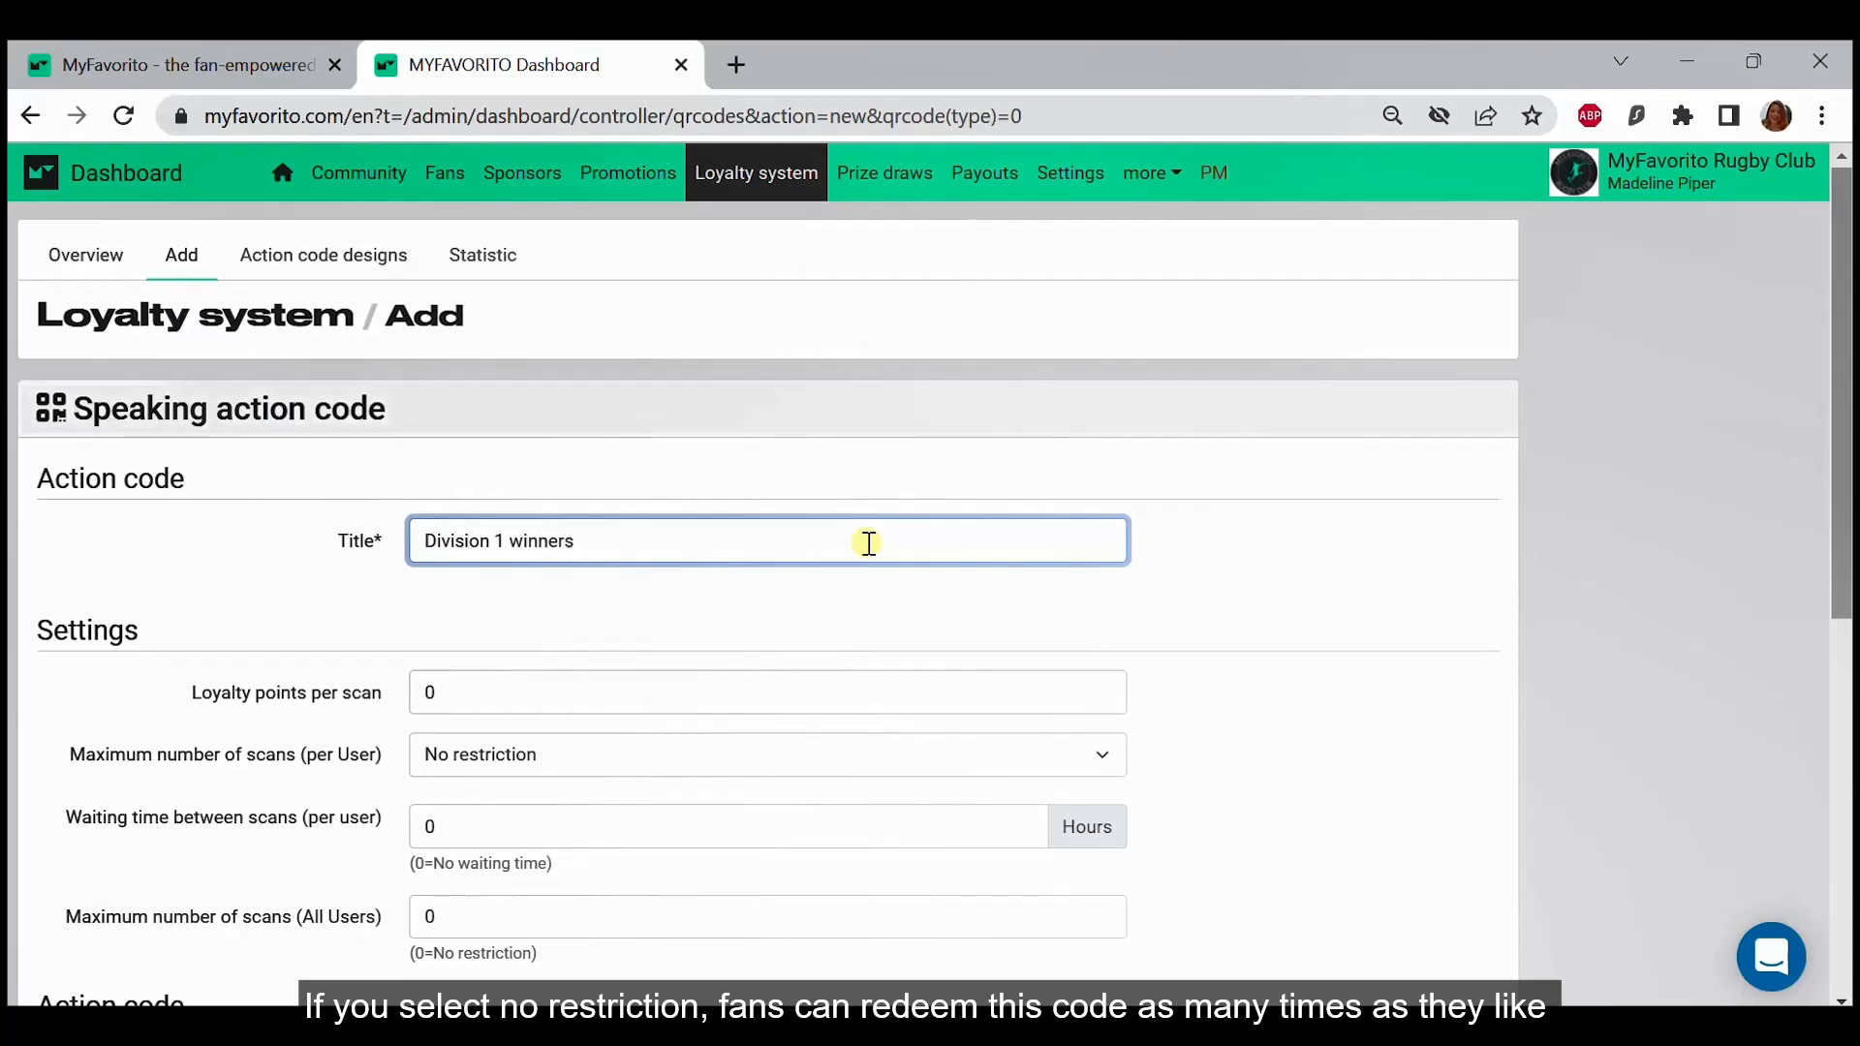
{"action": "type", "text": "n 1 winners!"}
{"action": "scroll", "coordinate": [869, 542], "scroll_direction": "down", "scroll_amount": 2}
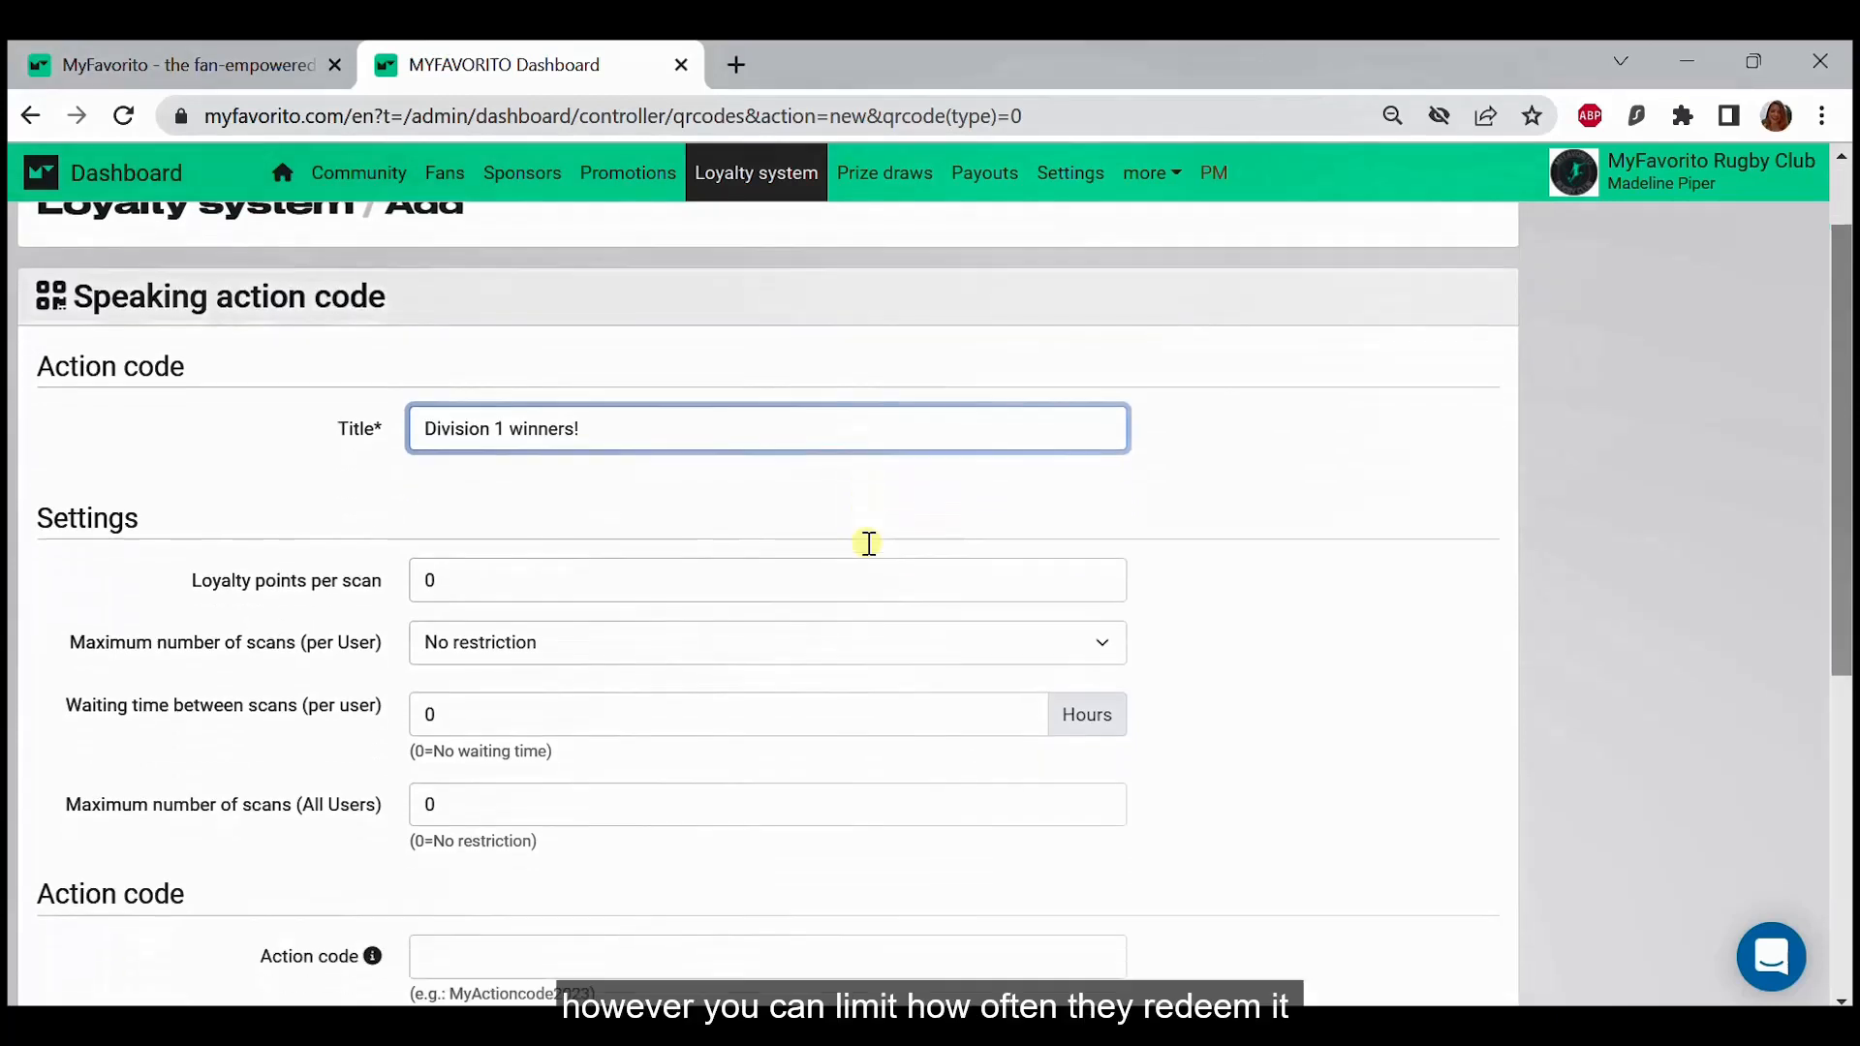
{"action": "double_click", "coordinate": [508, 551]}
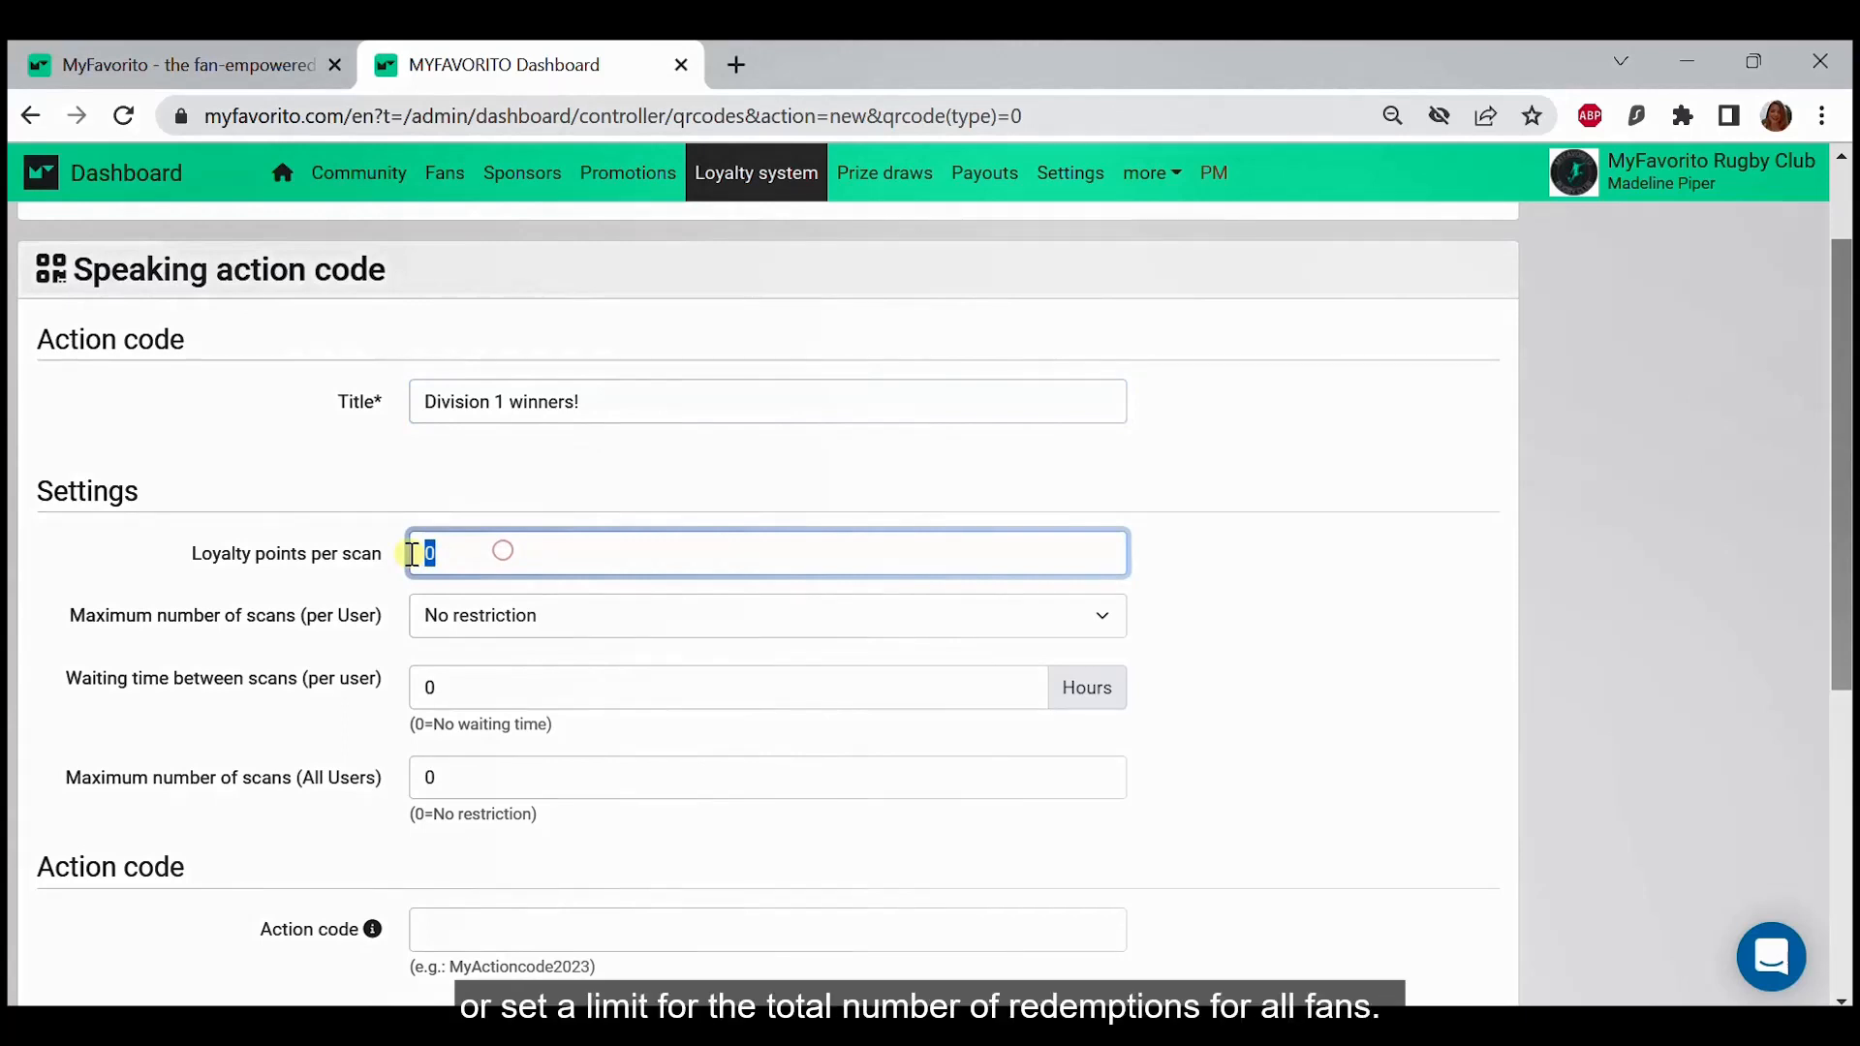
{"action": "type", "text": "10"}
{"action": "key", "text": "Tab"}
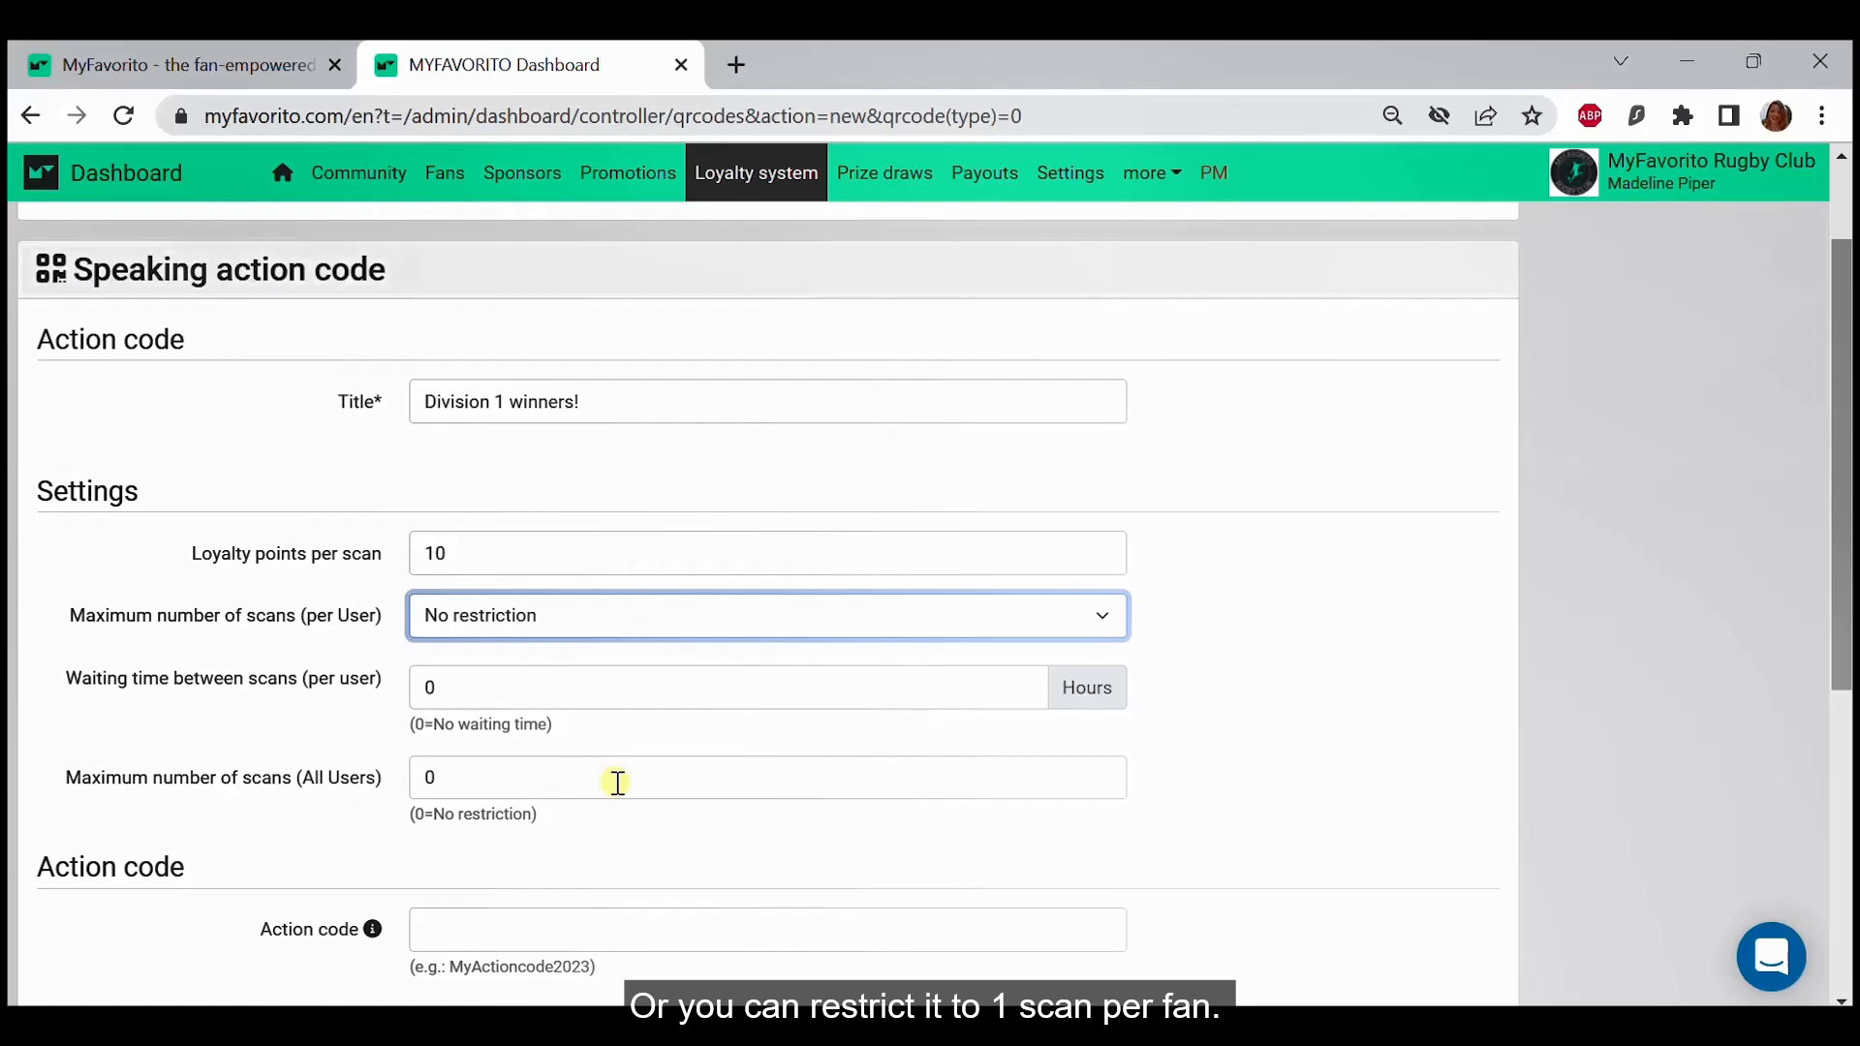
Restrict the scans per user to "Only 1 Scan" and set the action code to "Division1winners"
{"action": "left_click", "coordinate": [726, 643]}
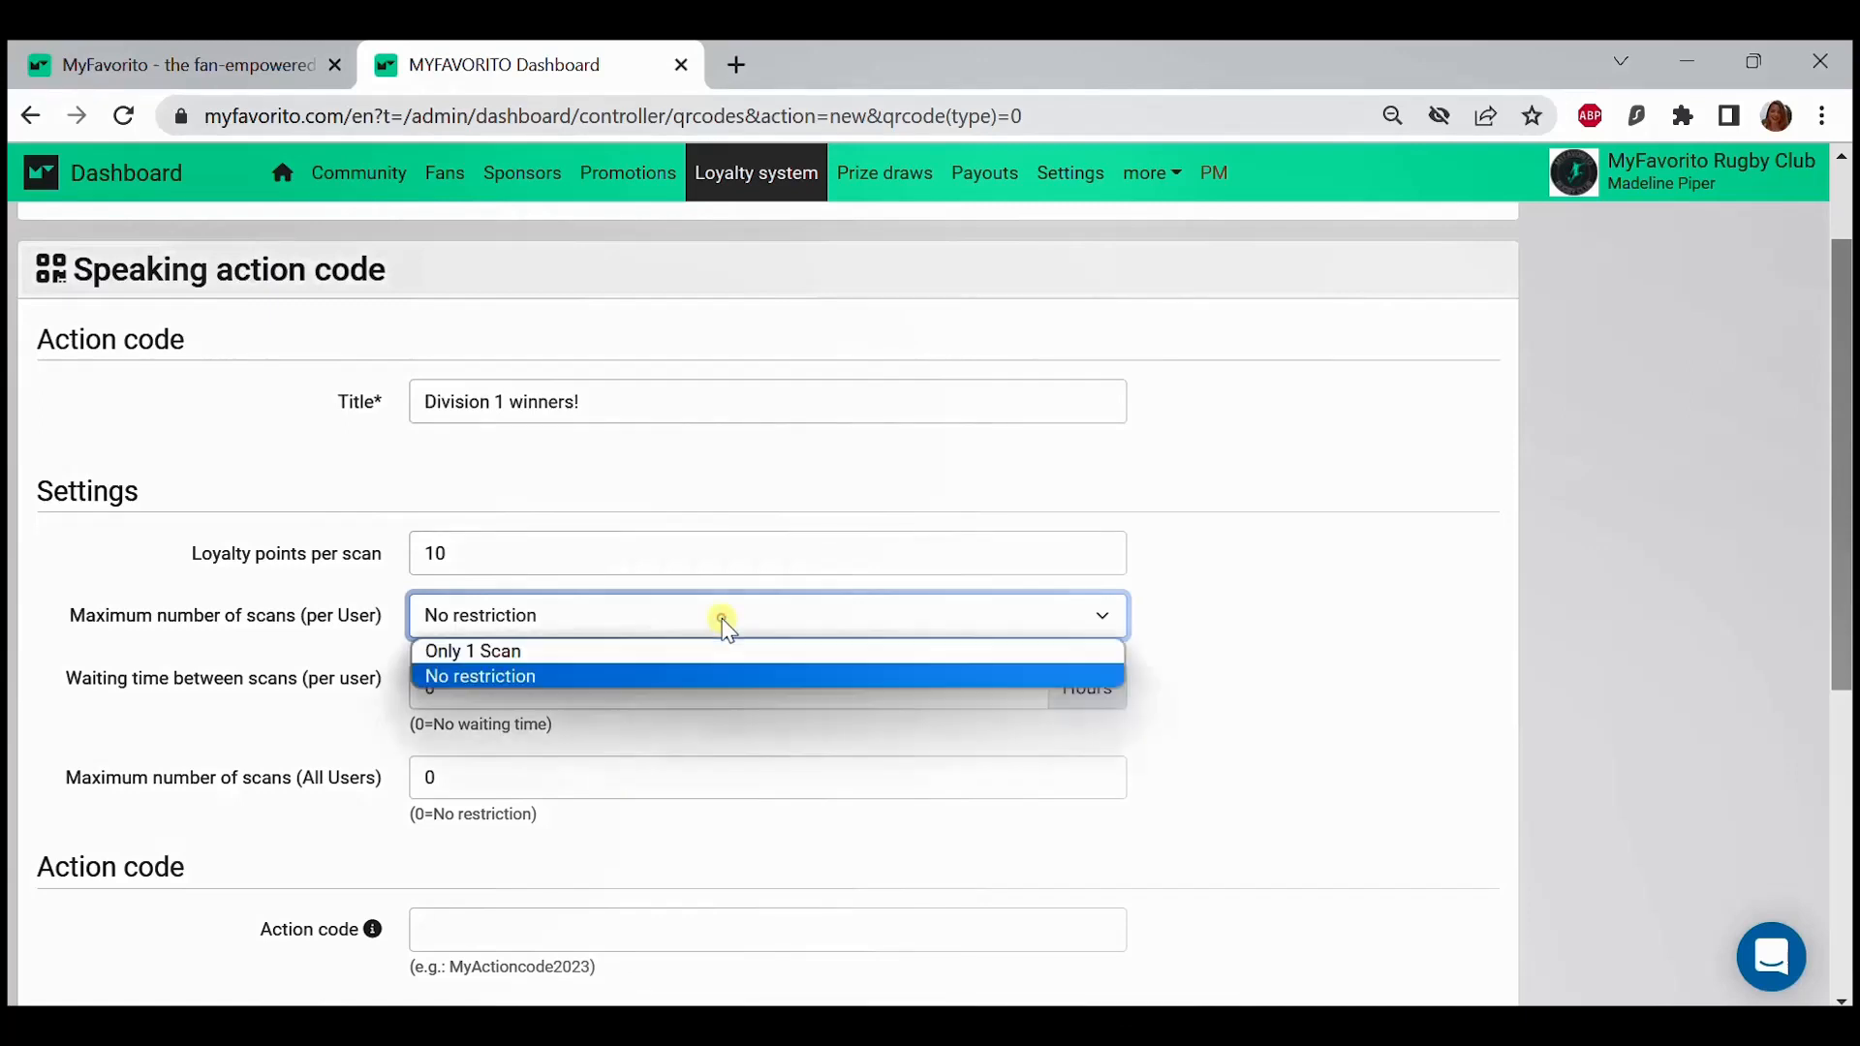
{"action": "left_click", "coordinate": [714, 648]}
{"action": "scroll", "coordinate": [710, 678], "scroll_direction": "down", "scroll_amount": 2}
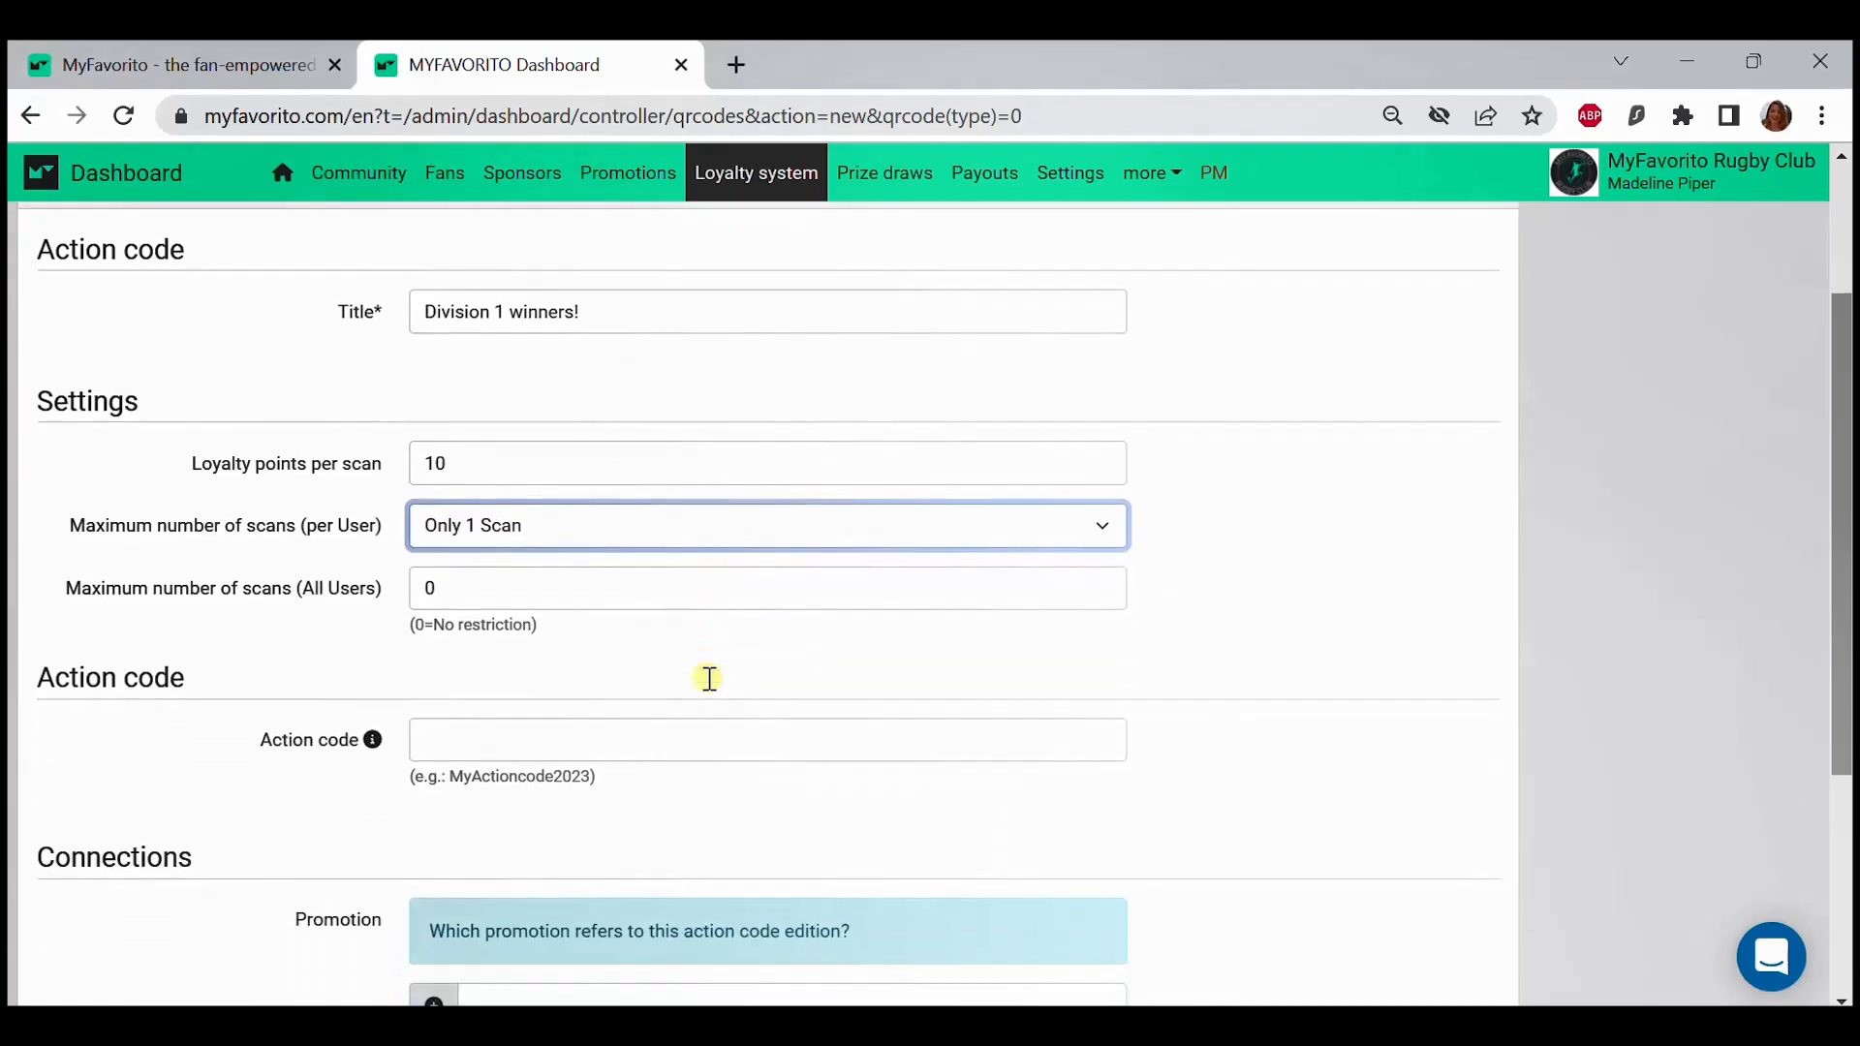
{"action": "left_click", "coordinate": [683, 635]}
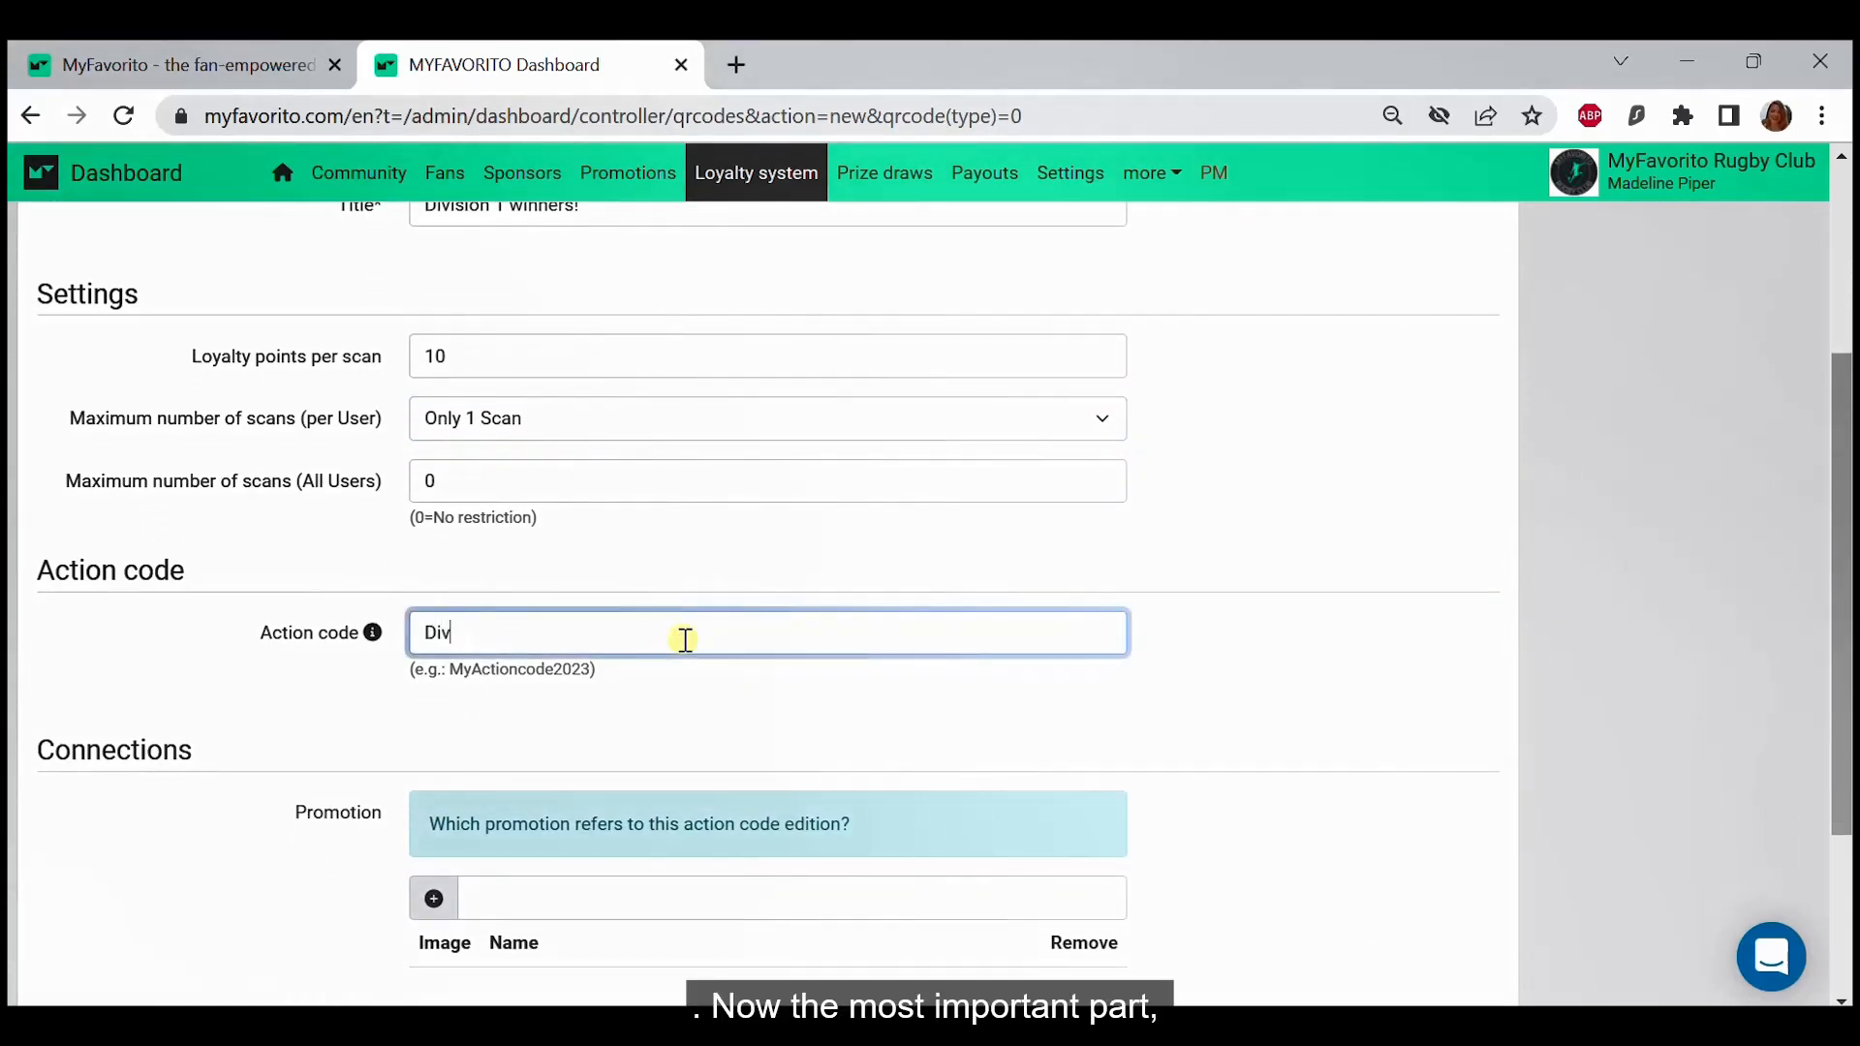
{"action": "type", "text": "Division1winners"}
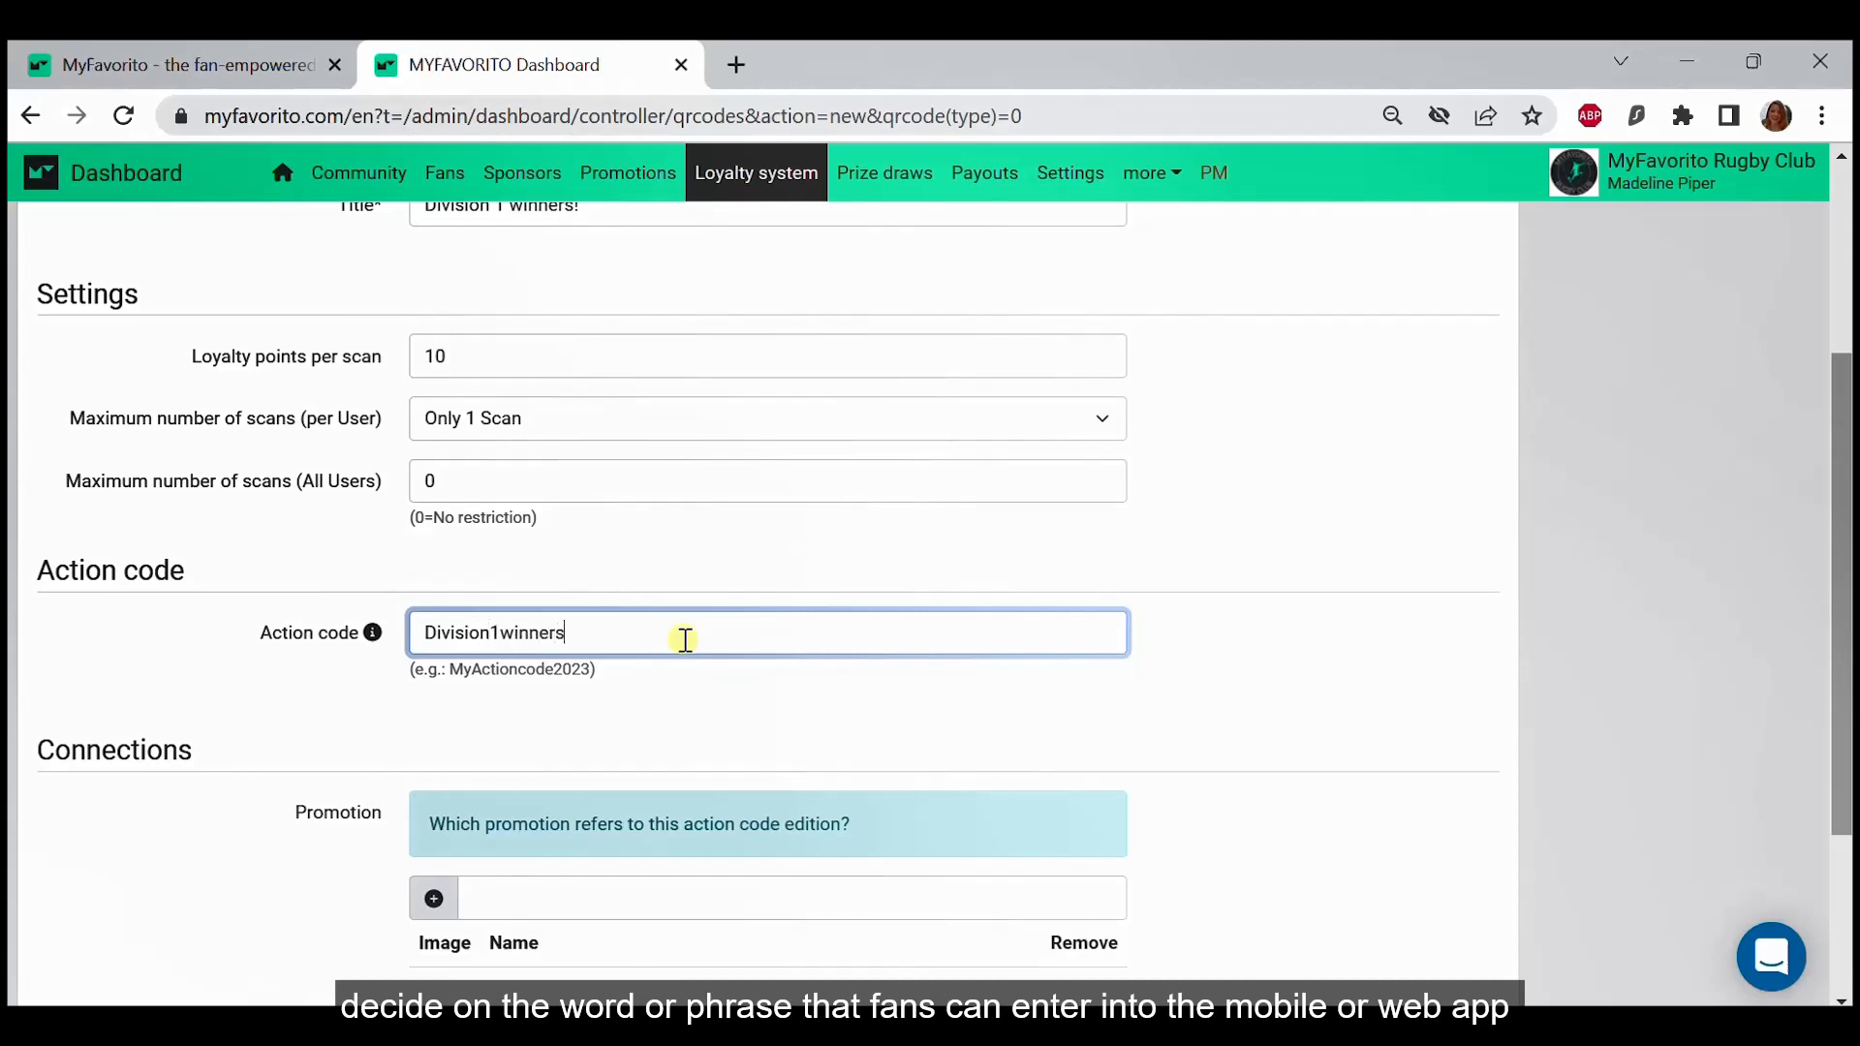
Review the validity period and follow-up action in the advanced settings, and save the speaking action code
{"action": "scroll", "coordinate": [684, 640], "scroll_direction": "down", "scroll_amount": 1}
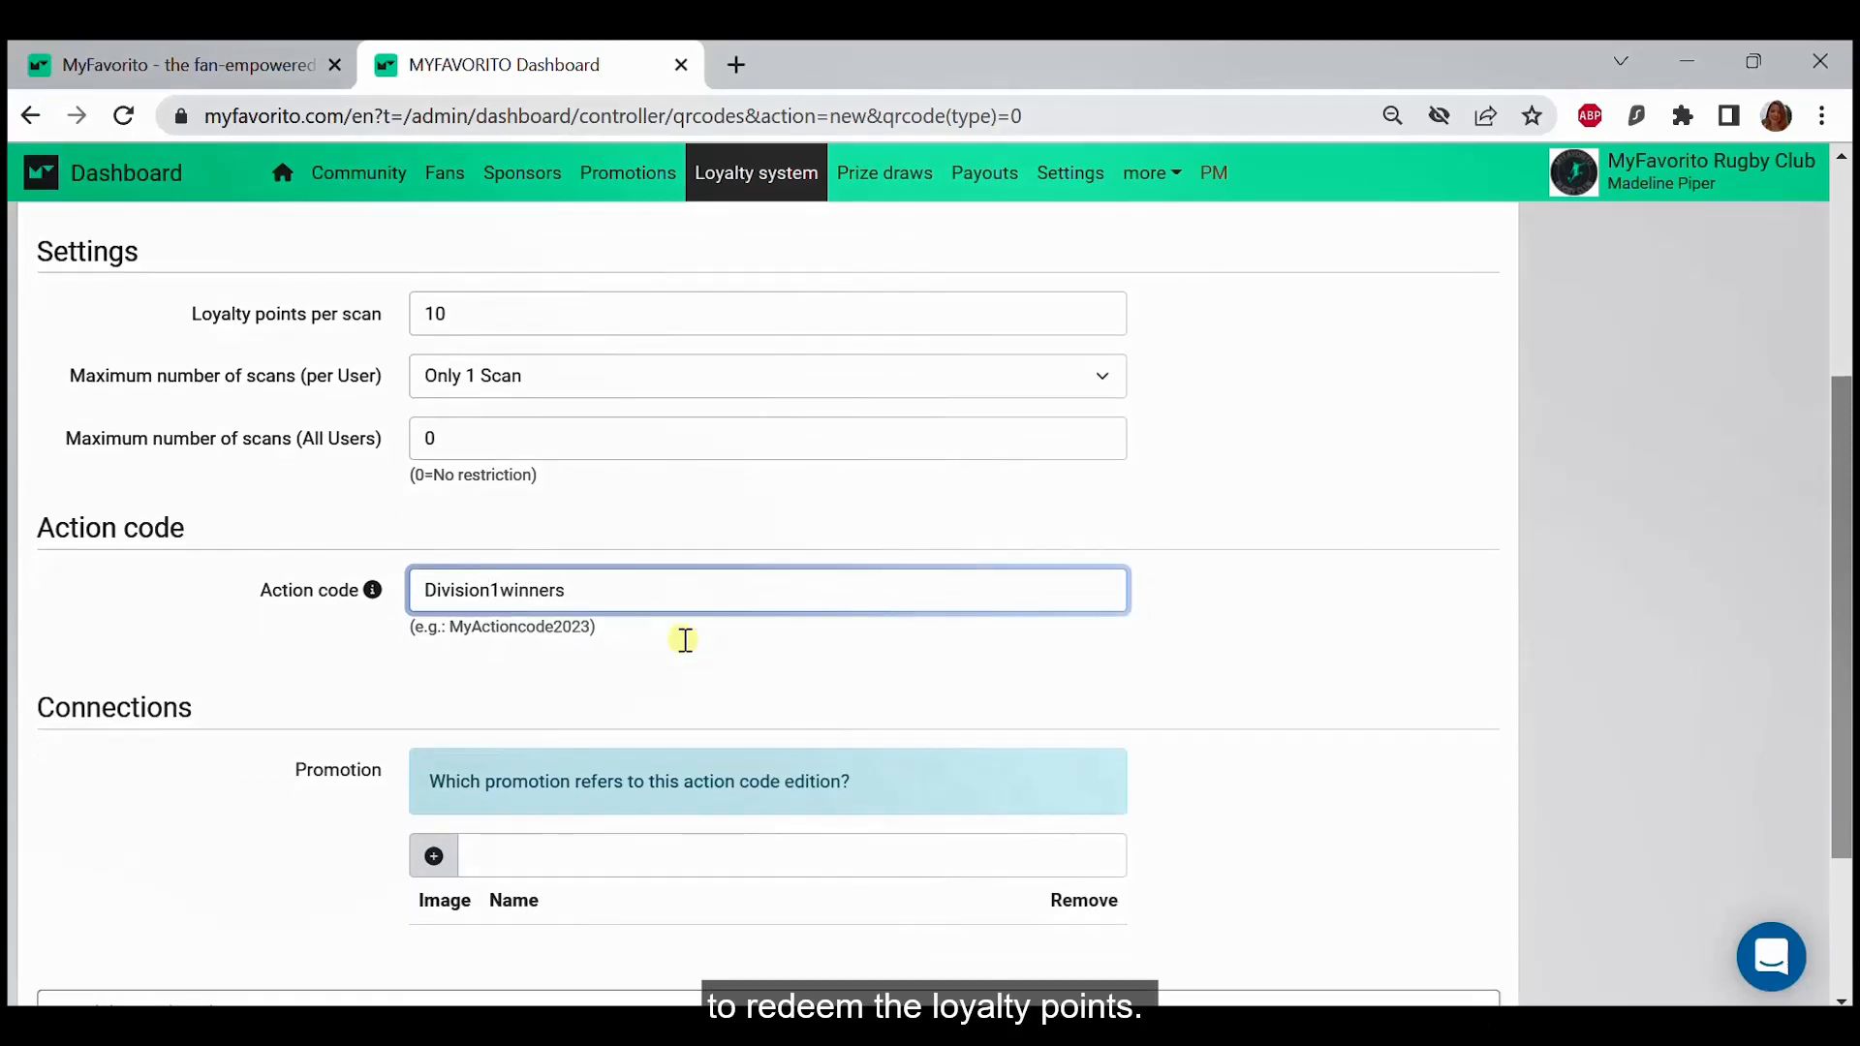
{"action": "scroll", "coordinate": [685, 639], "scroll_direction": "down", "scroll_amount": 2}
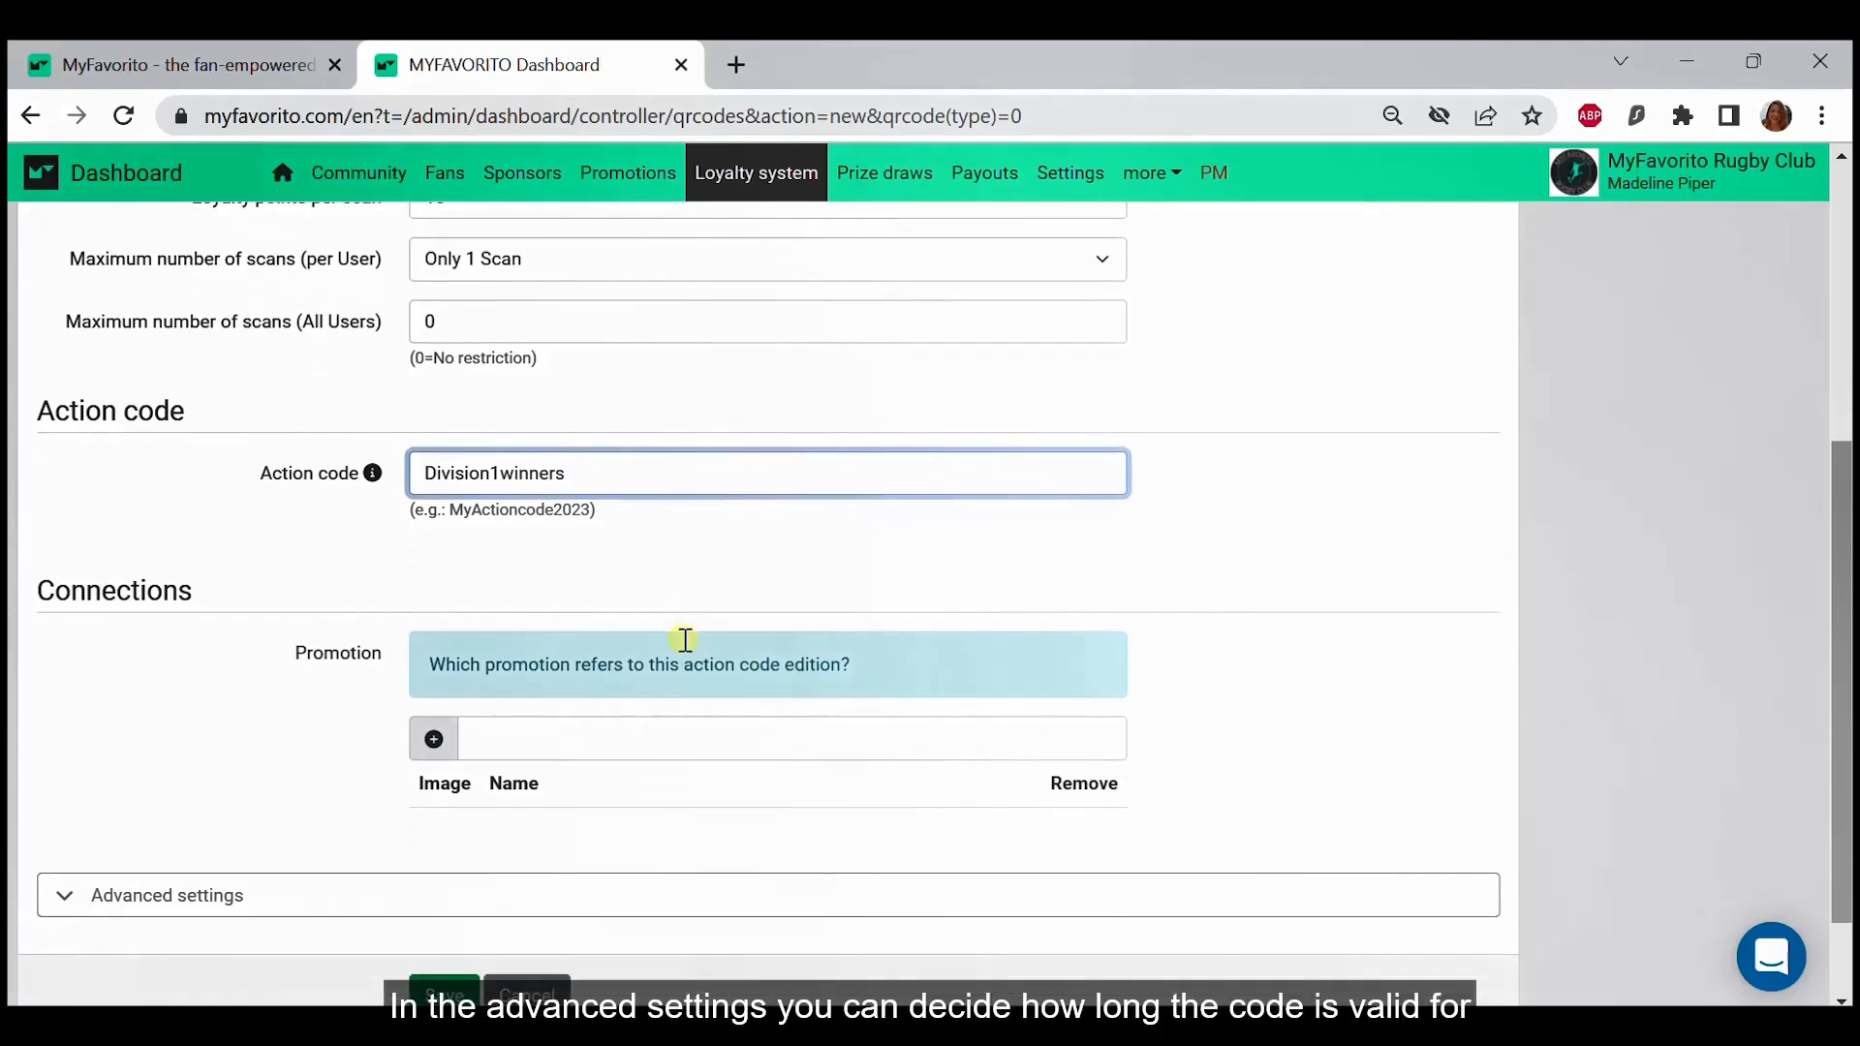
{"action": "scroll", "coordinate": [685, 639], "scroll_direction": "down", "scroll_amount": 1}
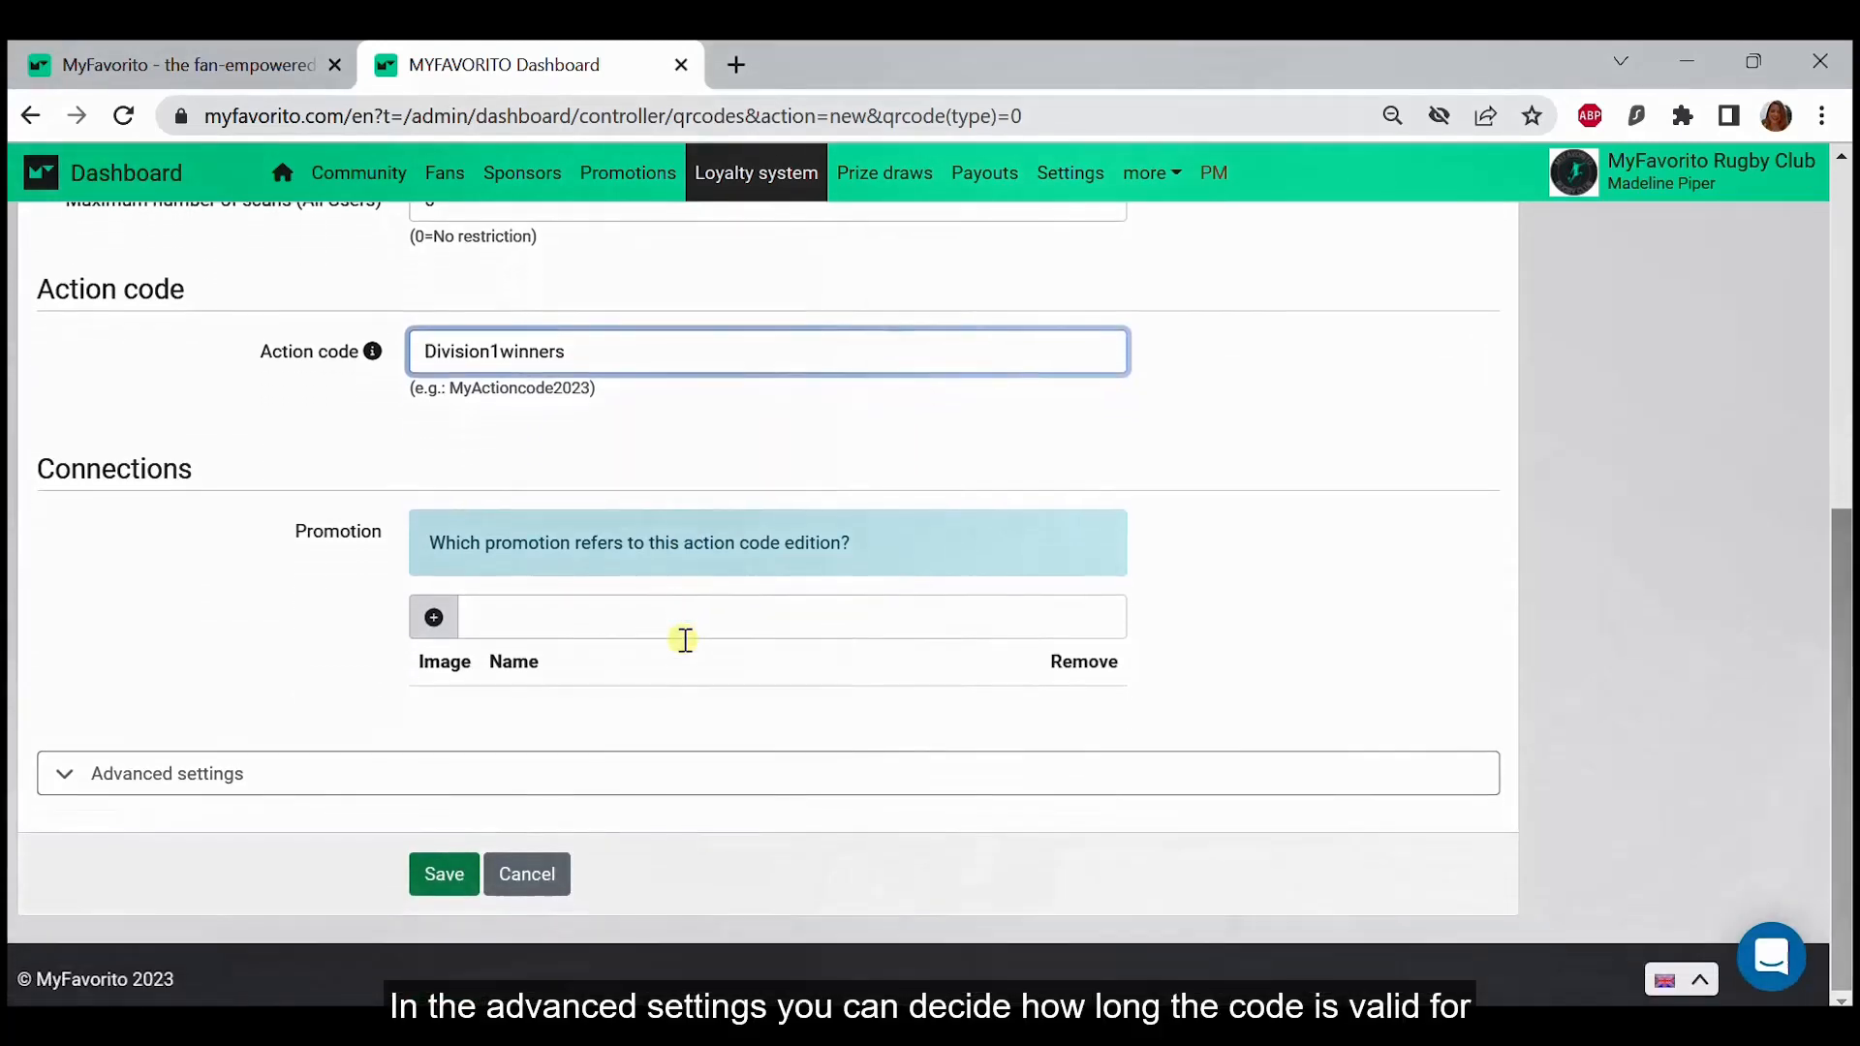
{"action": "left_click", "coordinate": [214, 767]}
{"action": "scroll", "coordinate": [214, 767], "scroll_direction": "down", "scroll_amount": 3}
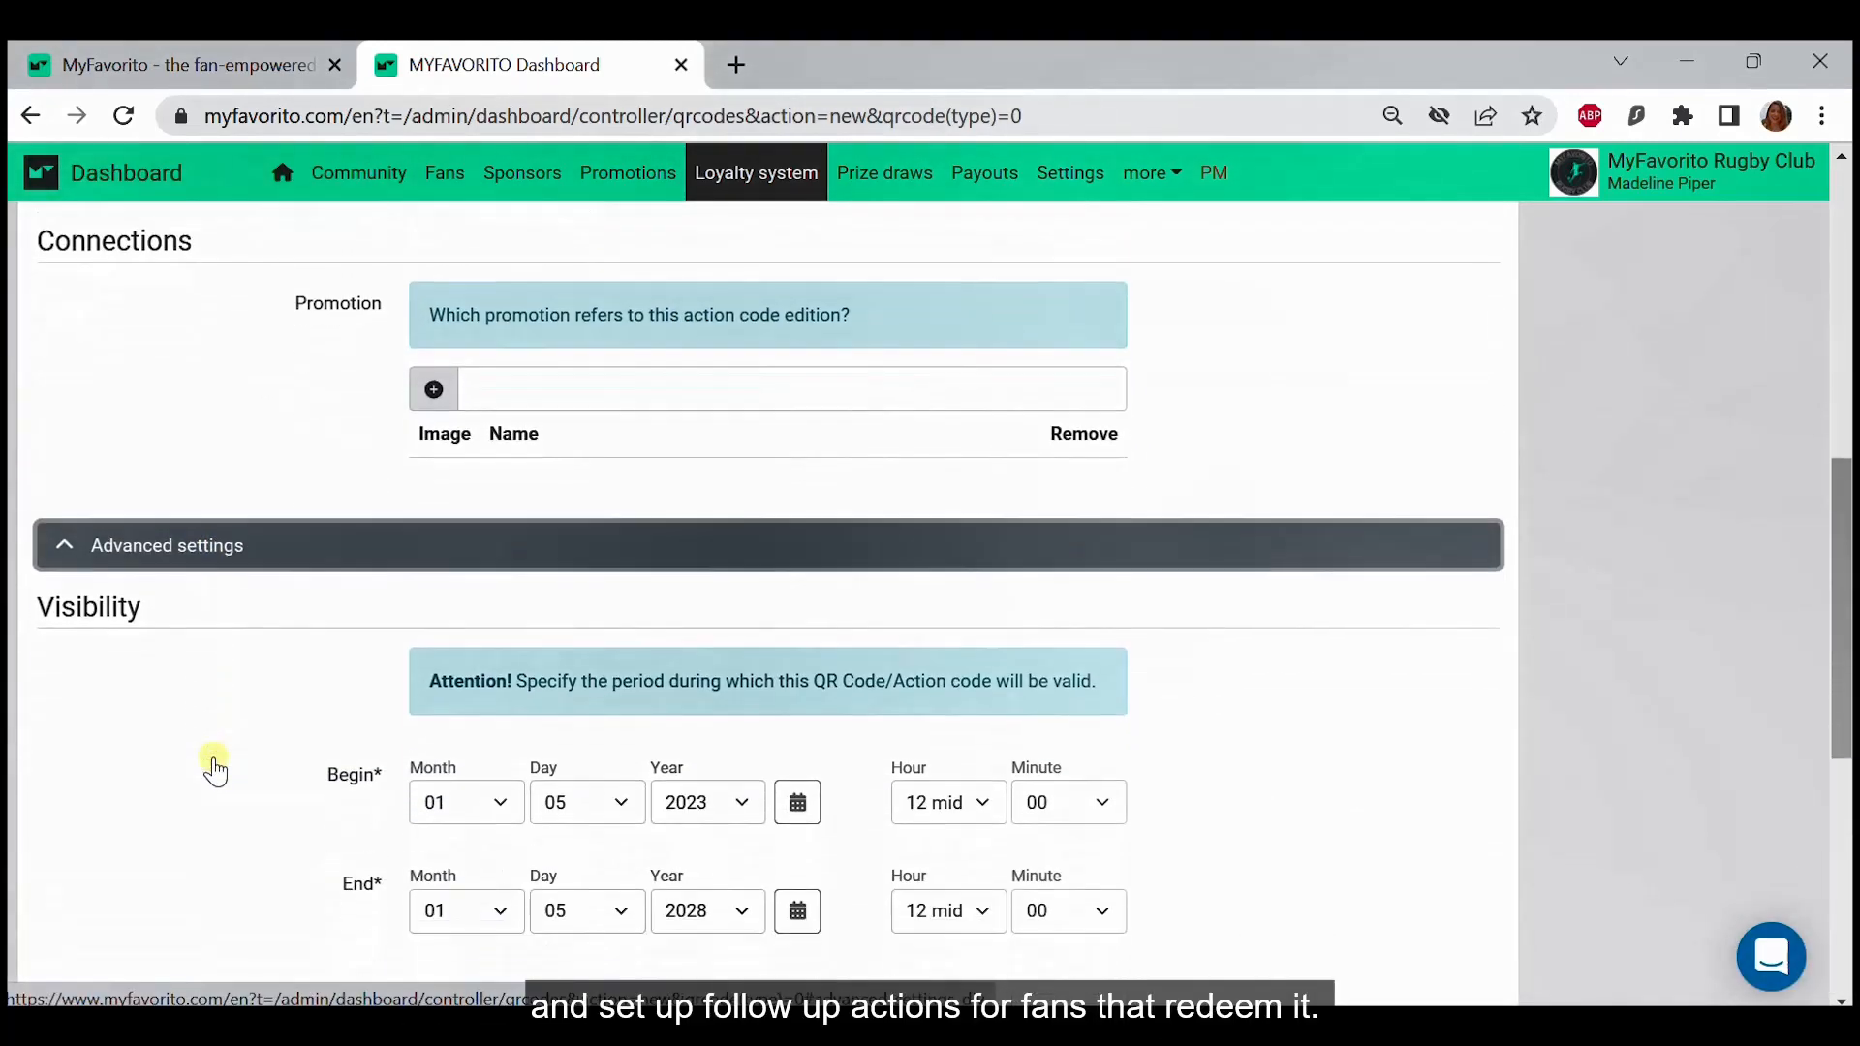
{"action": "scroll", "coordinate": [214, 767], "scroll_direction": "down", "scroll_amount": 2}
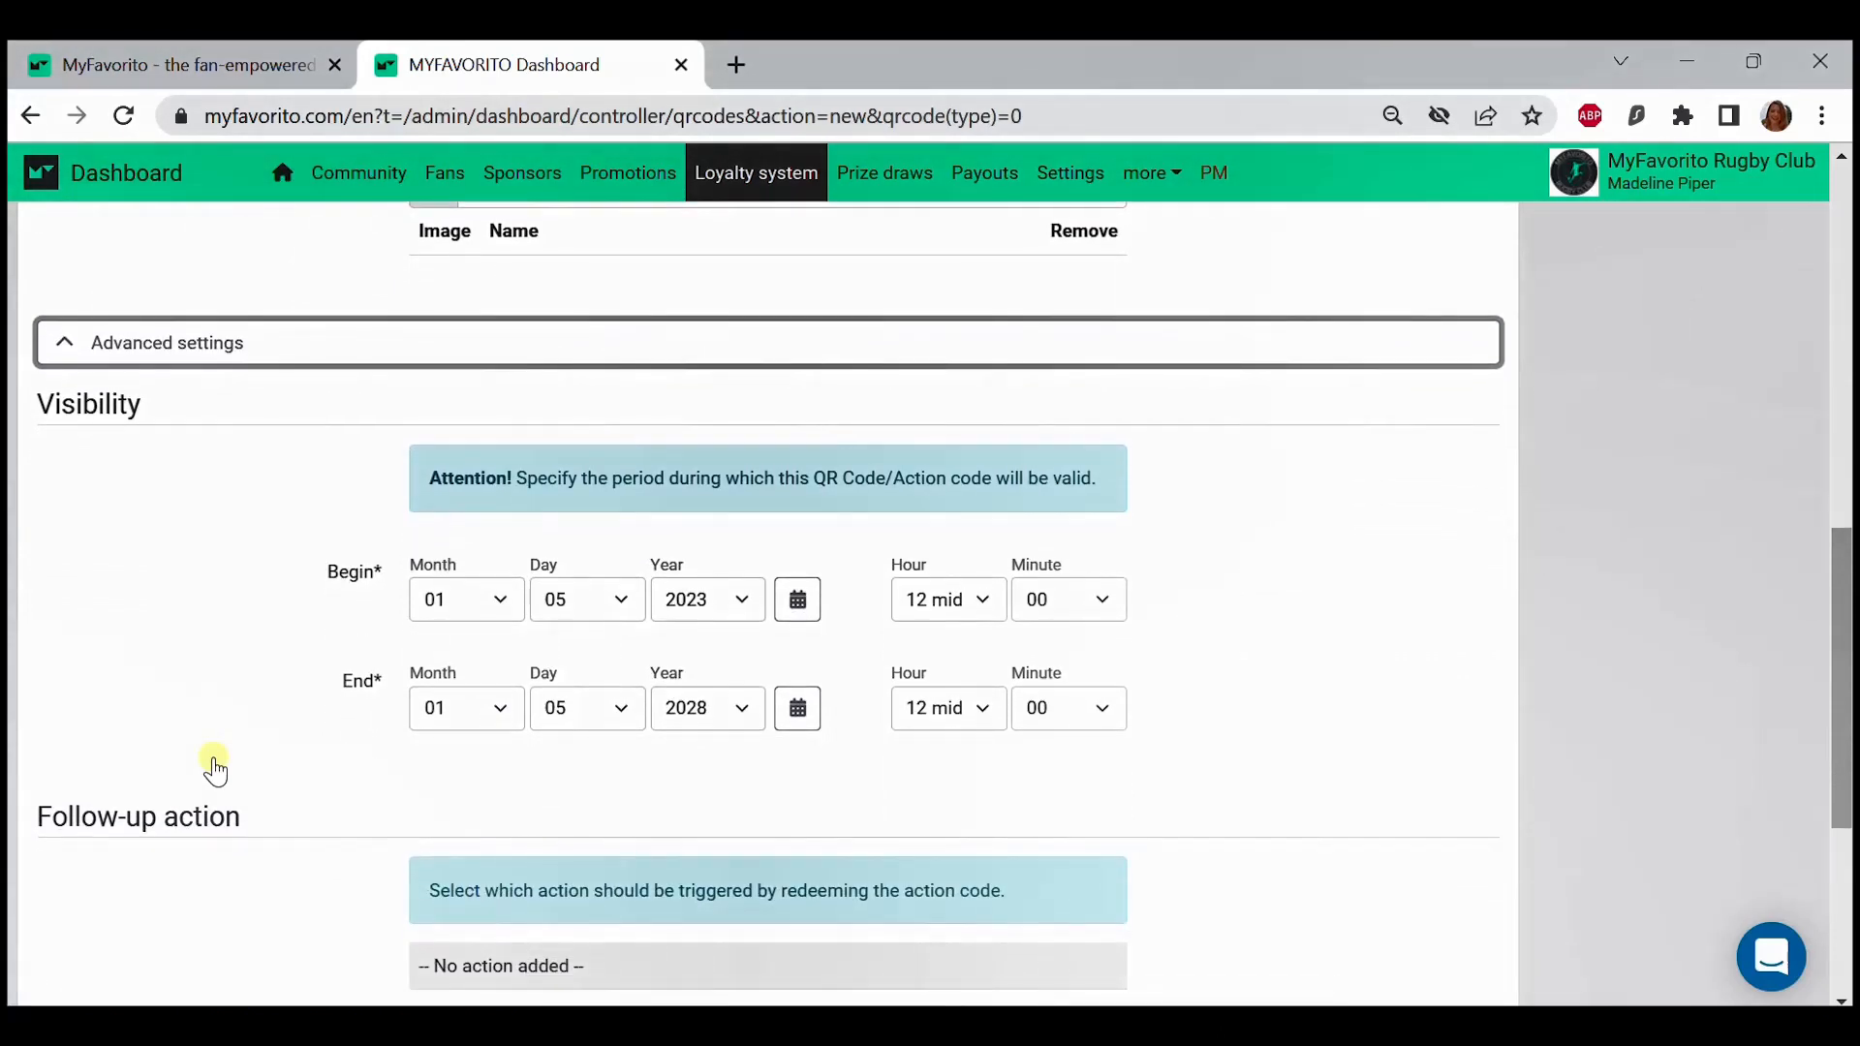
{"action": "scroll", "coordinate": [214, 767], "scroll_direction": "down", "scroll_amount": 4}
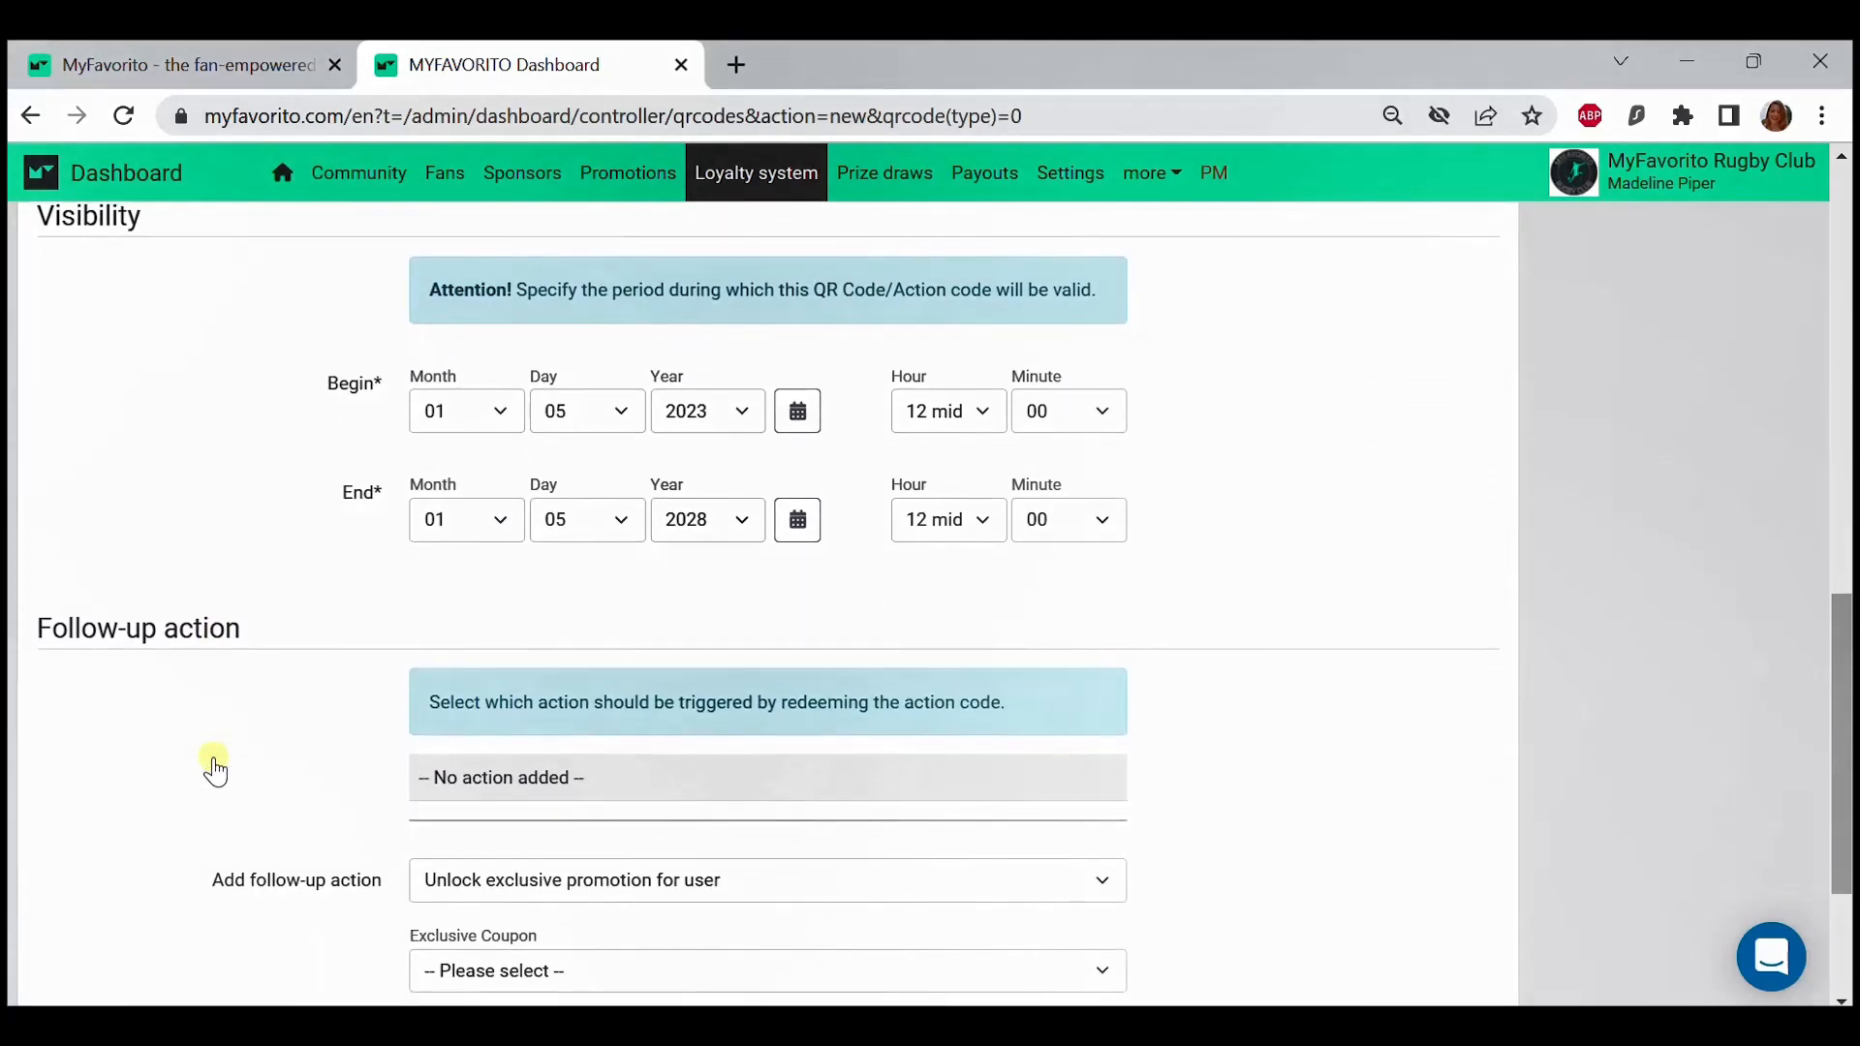
{"action": "scroll", "coordinate": [214, 768], "scroll_direction": "down", "scroll_amount": 1}
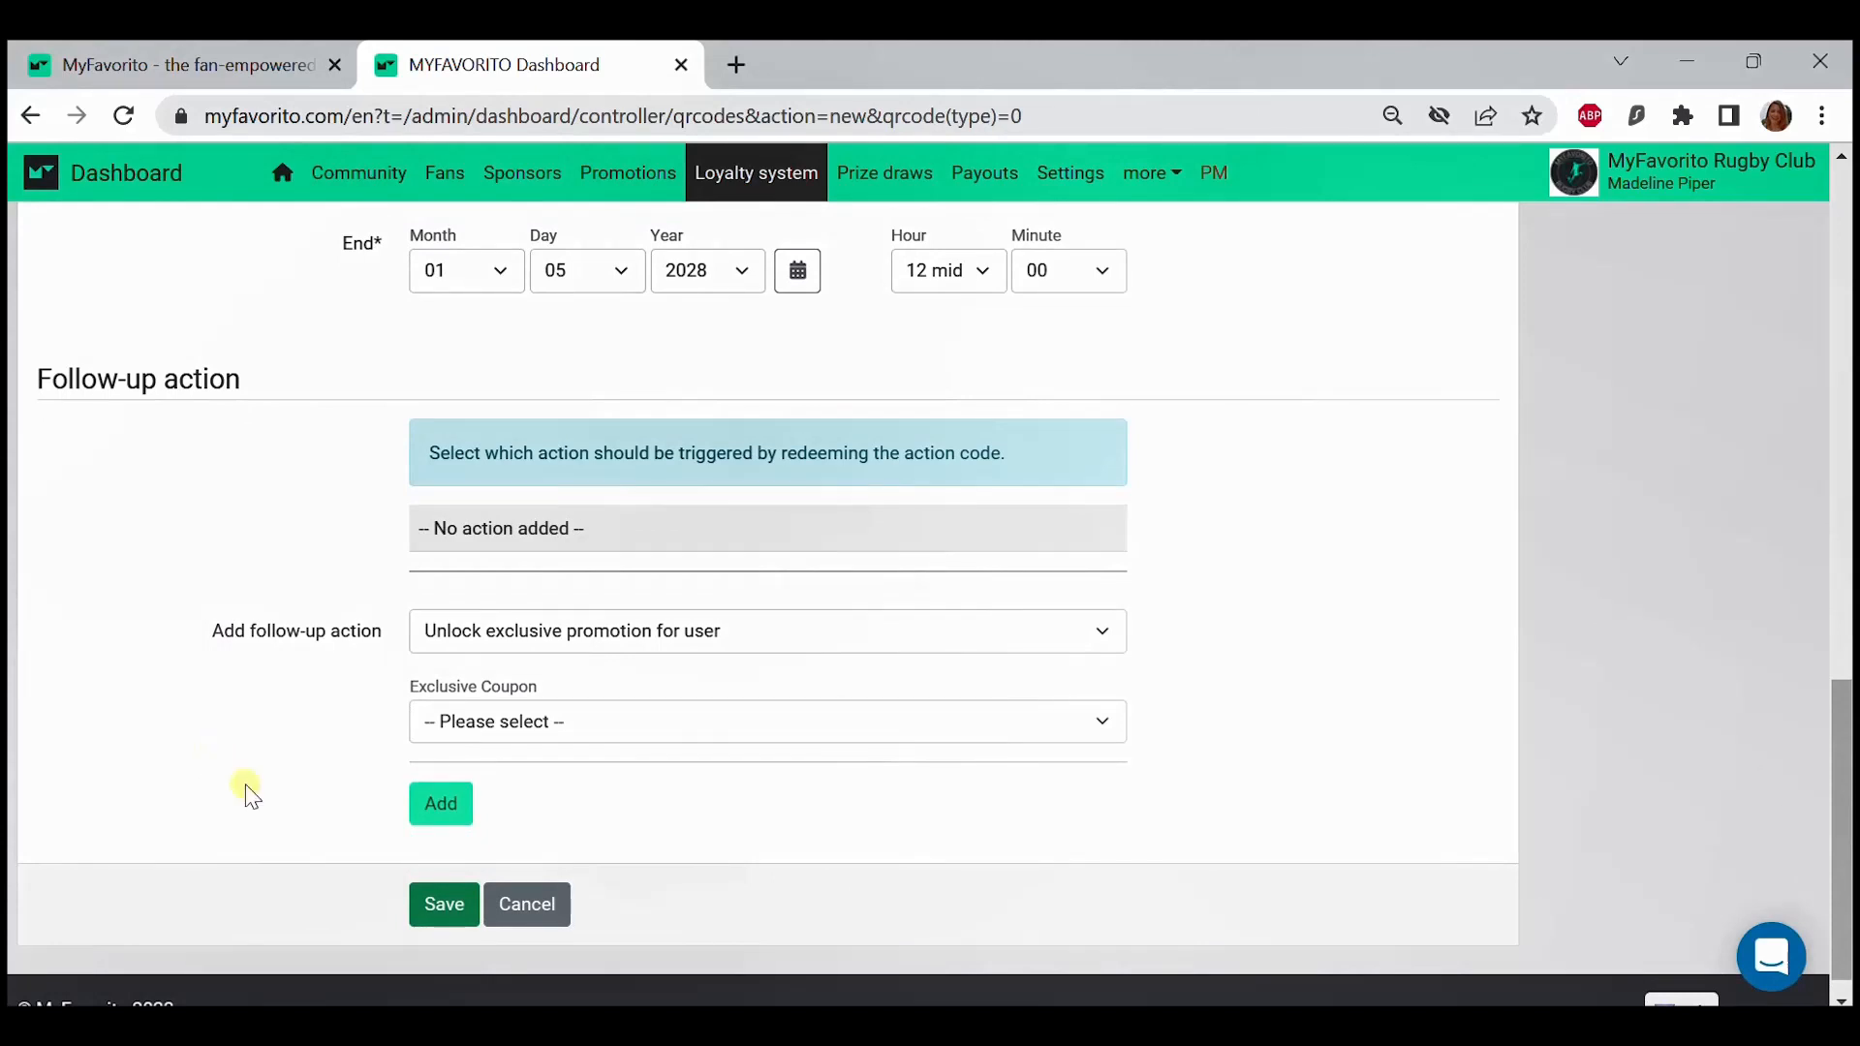
{"action": "left_click", "coordinate": [445, 903]}
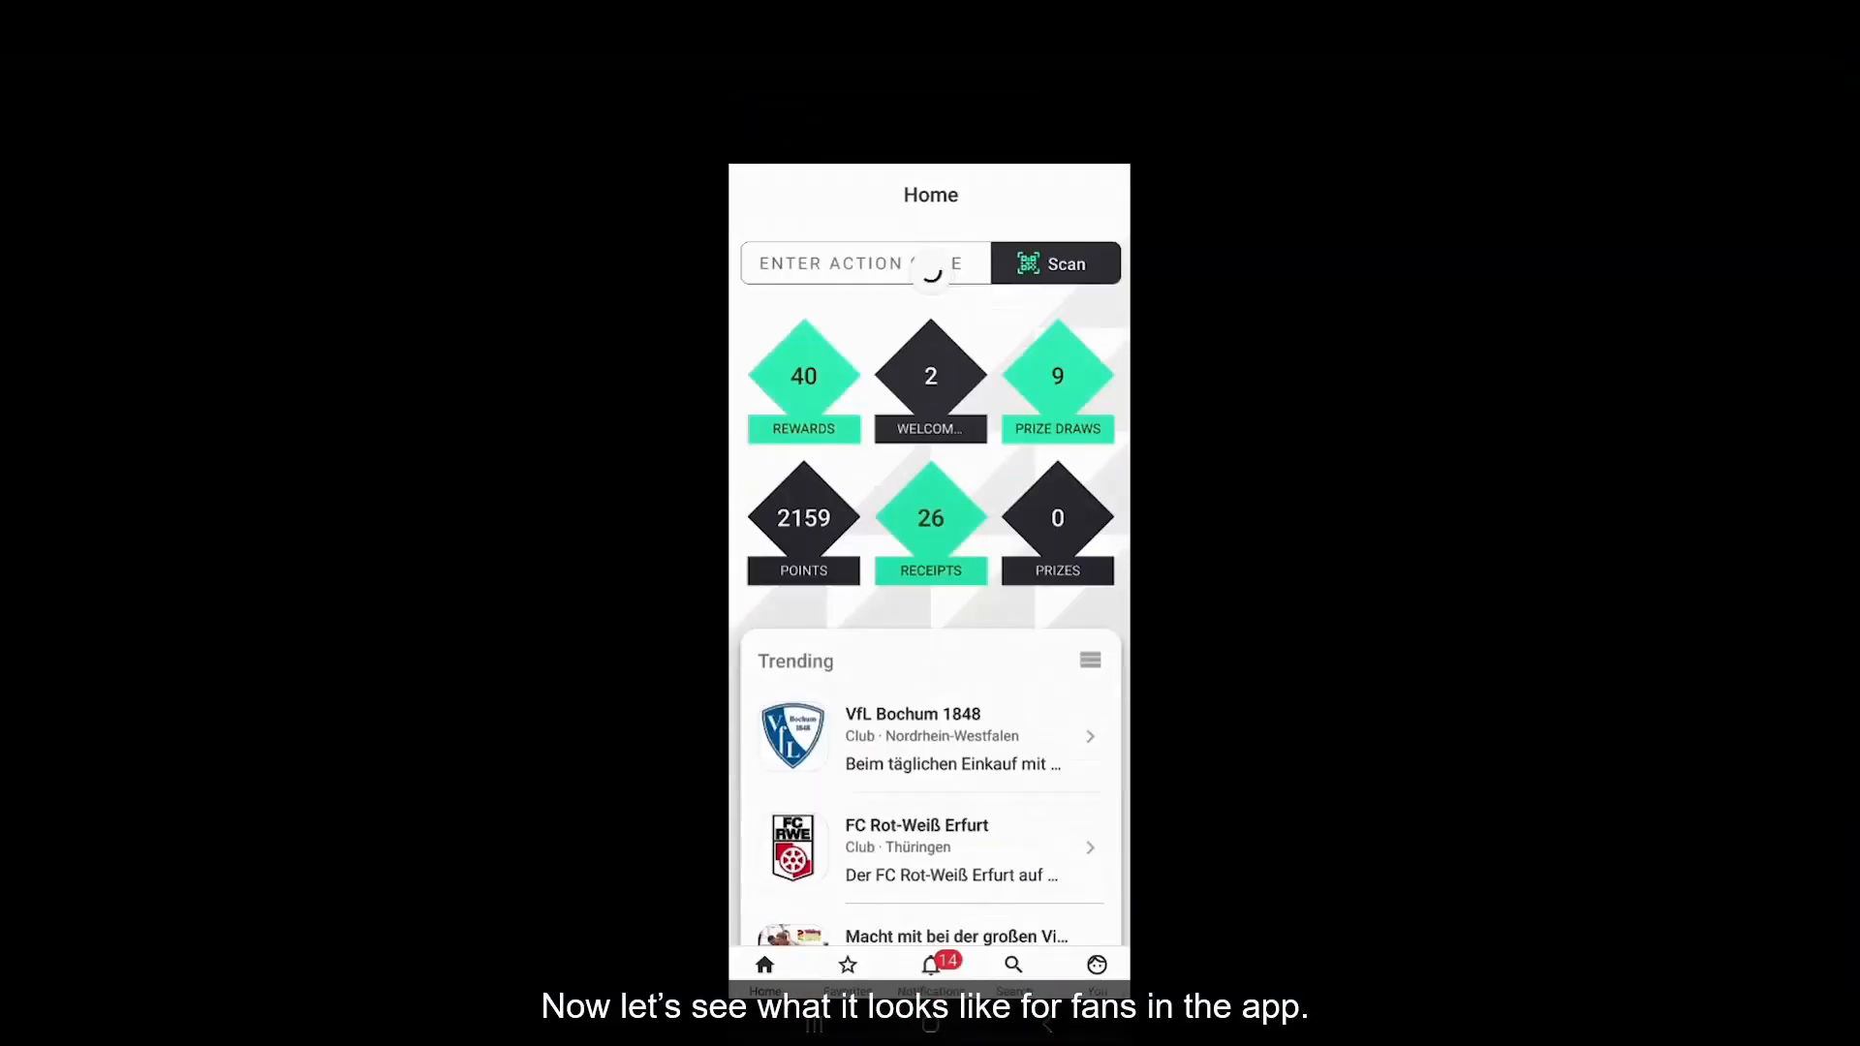
In the MyFavorito mobile app, enter the action code "Division1winners" on the home screen and activate it
{"action": "left_click", "coordinate": [861, 199]}
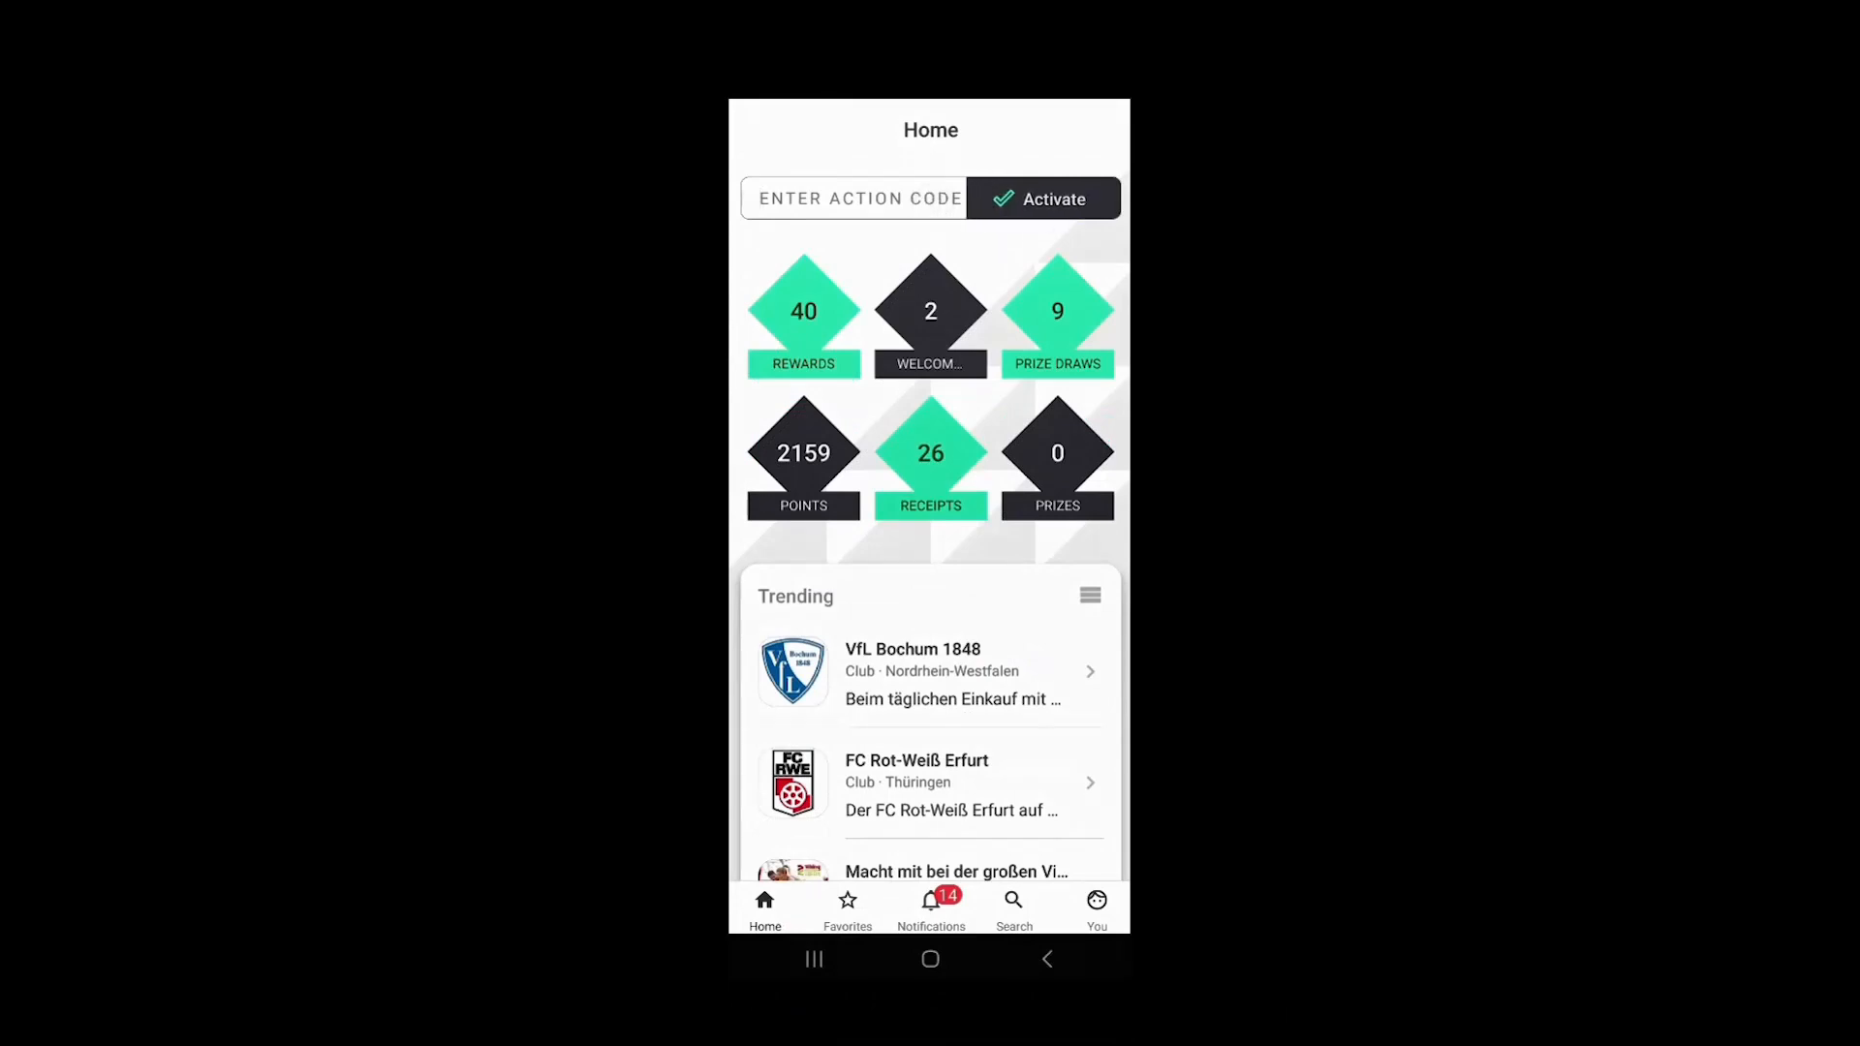
{"action": "type", "text": "Divis"}
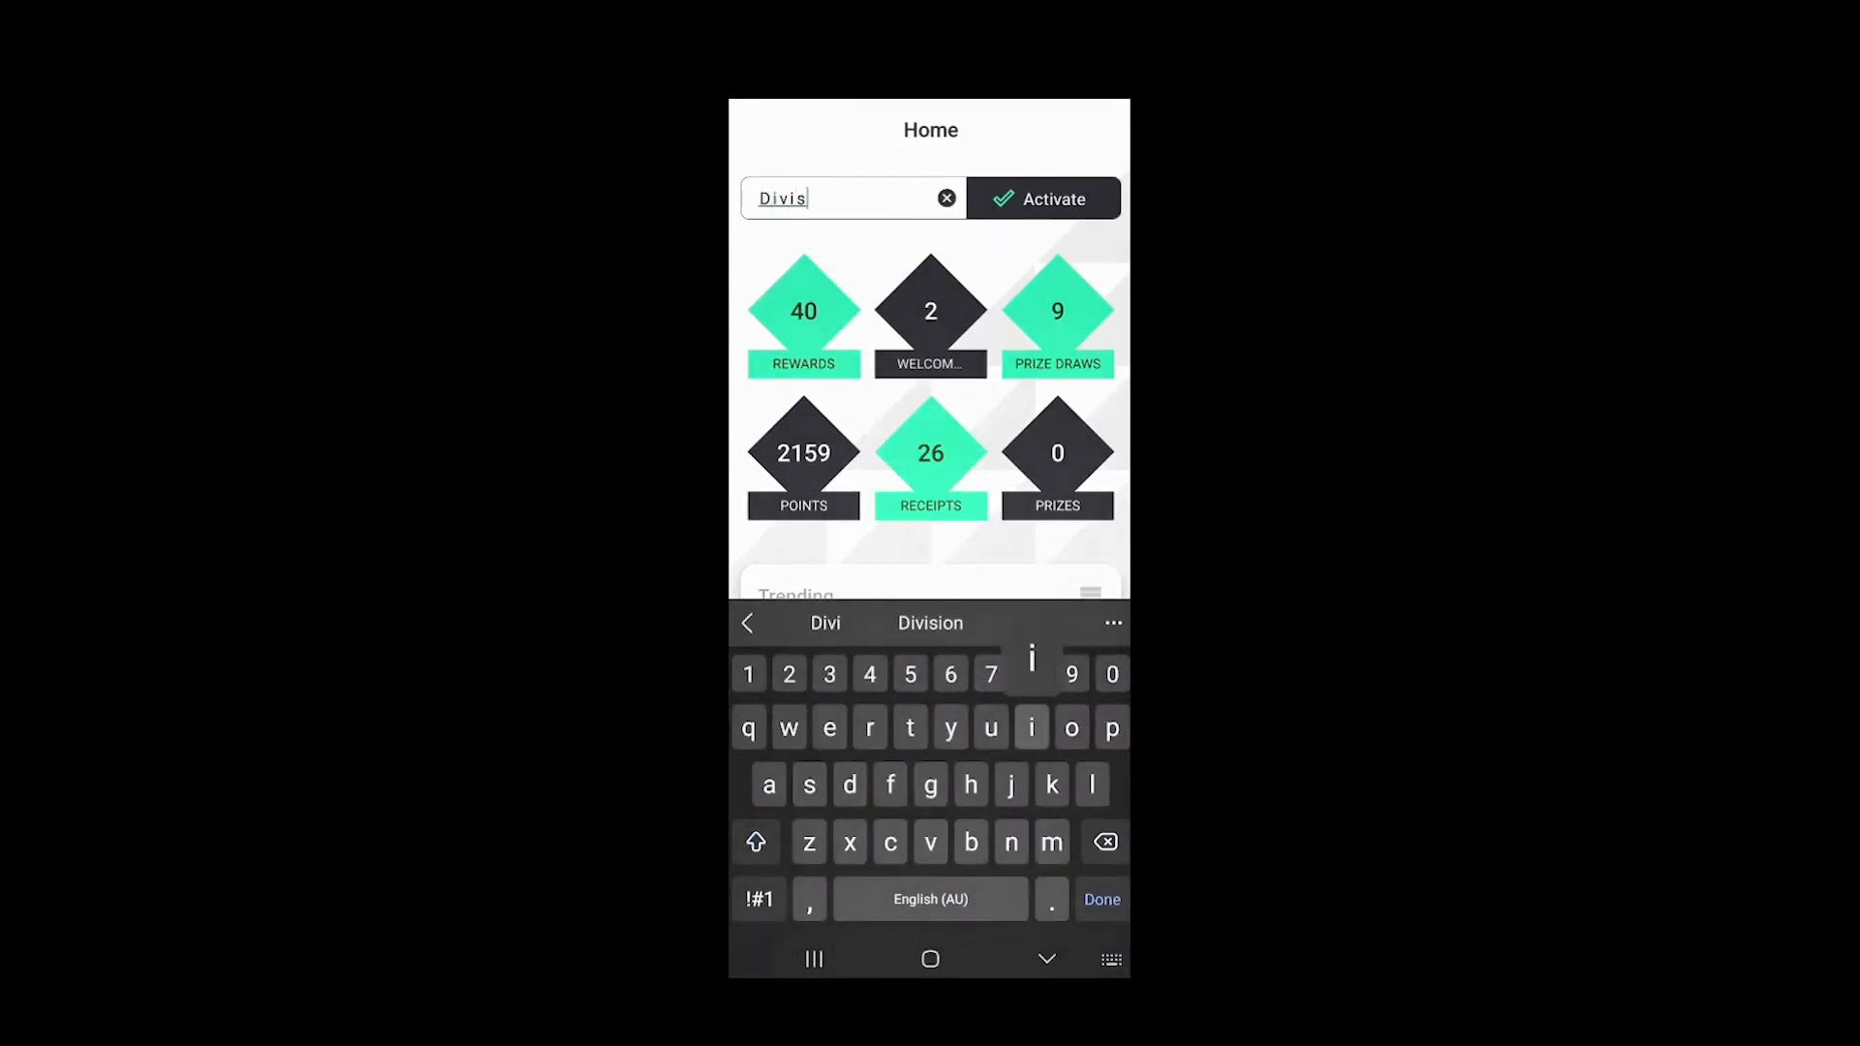
{"action": "type", "text": "ion1winners"}
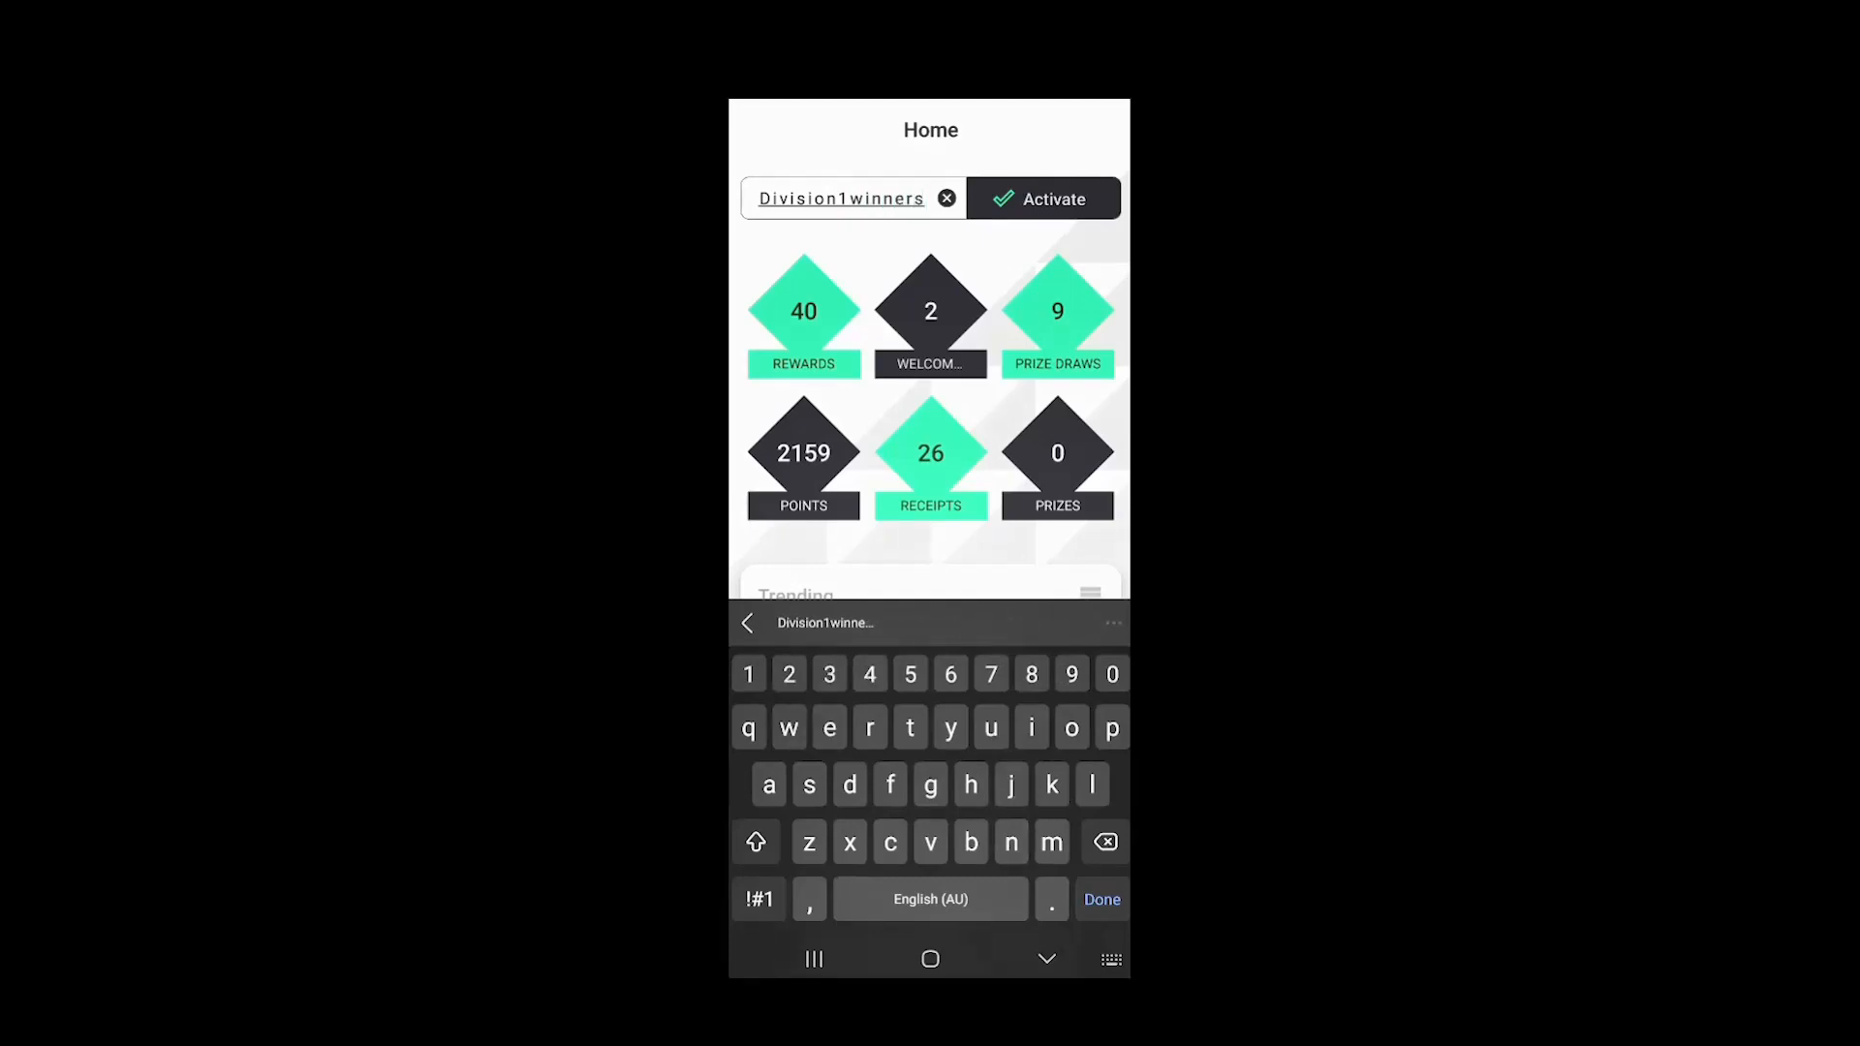
{"action": "left_click", "coordinate": [1046, 959]}
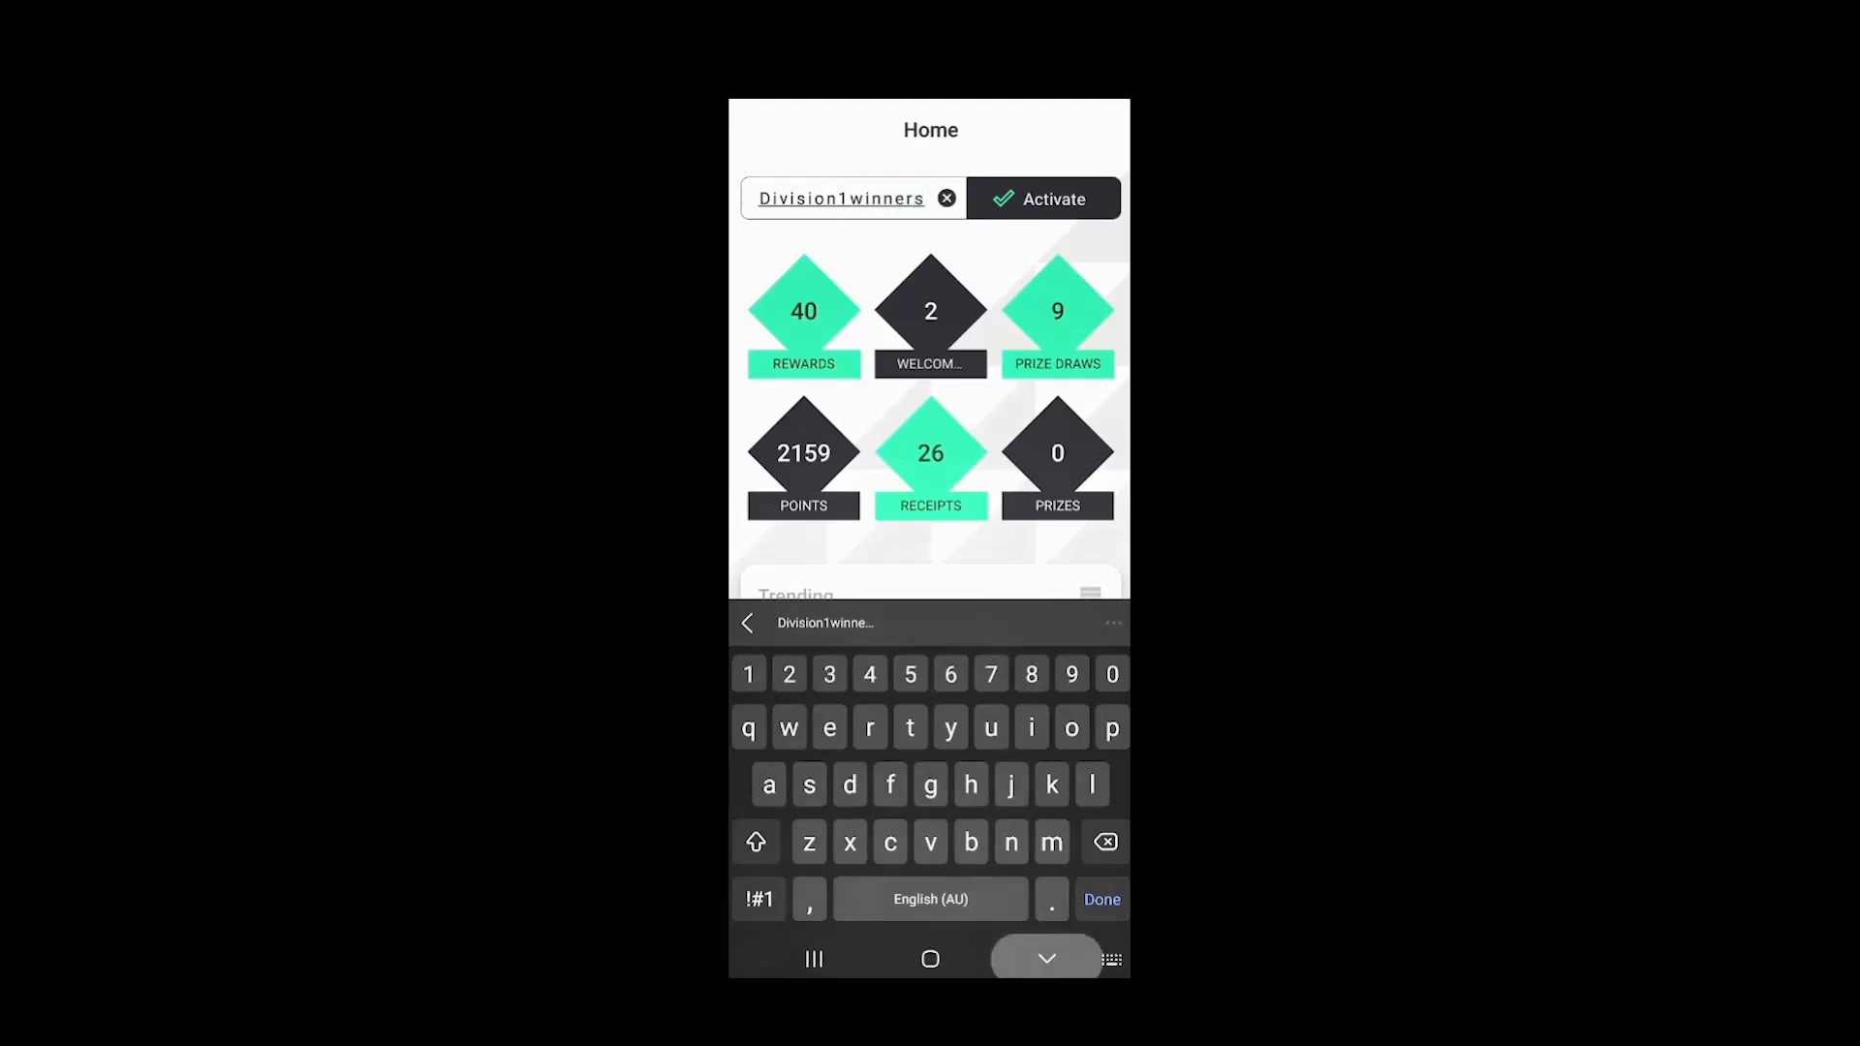
{"action": "left_click", "coordinate": [1043, 199]}
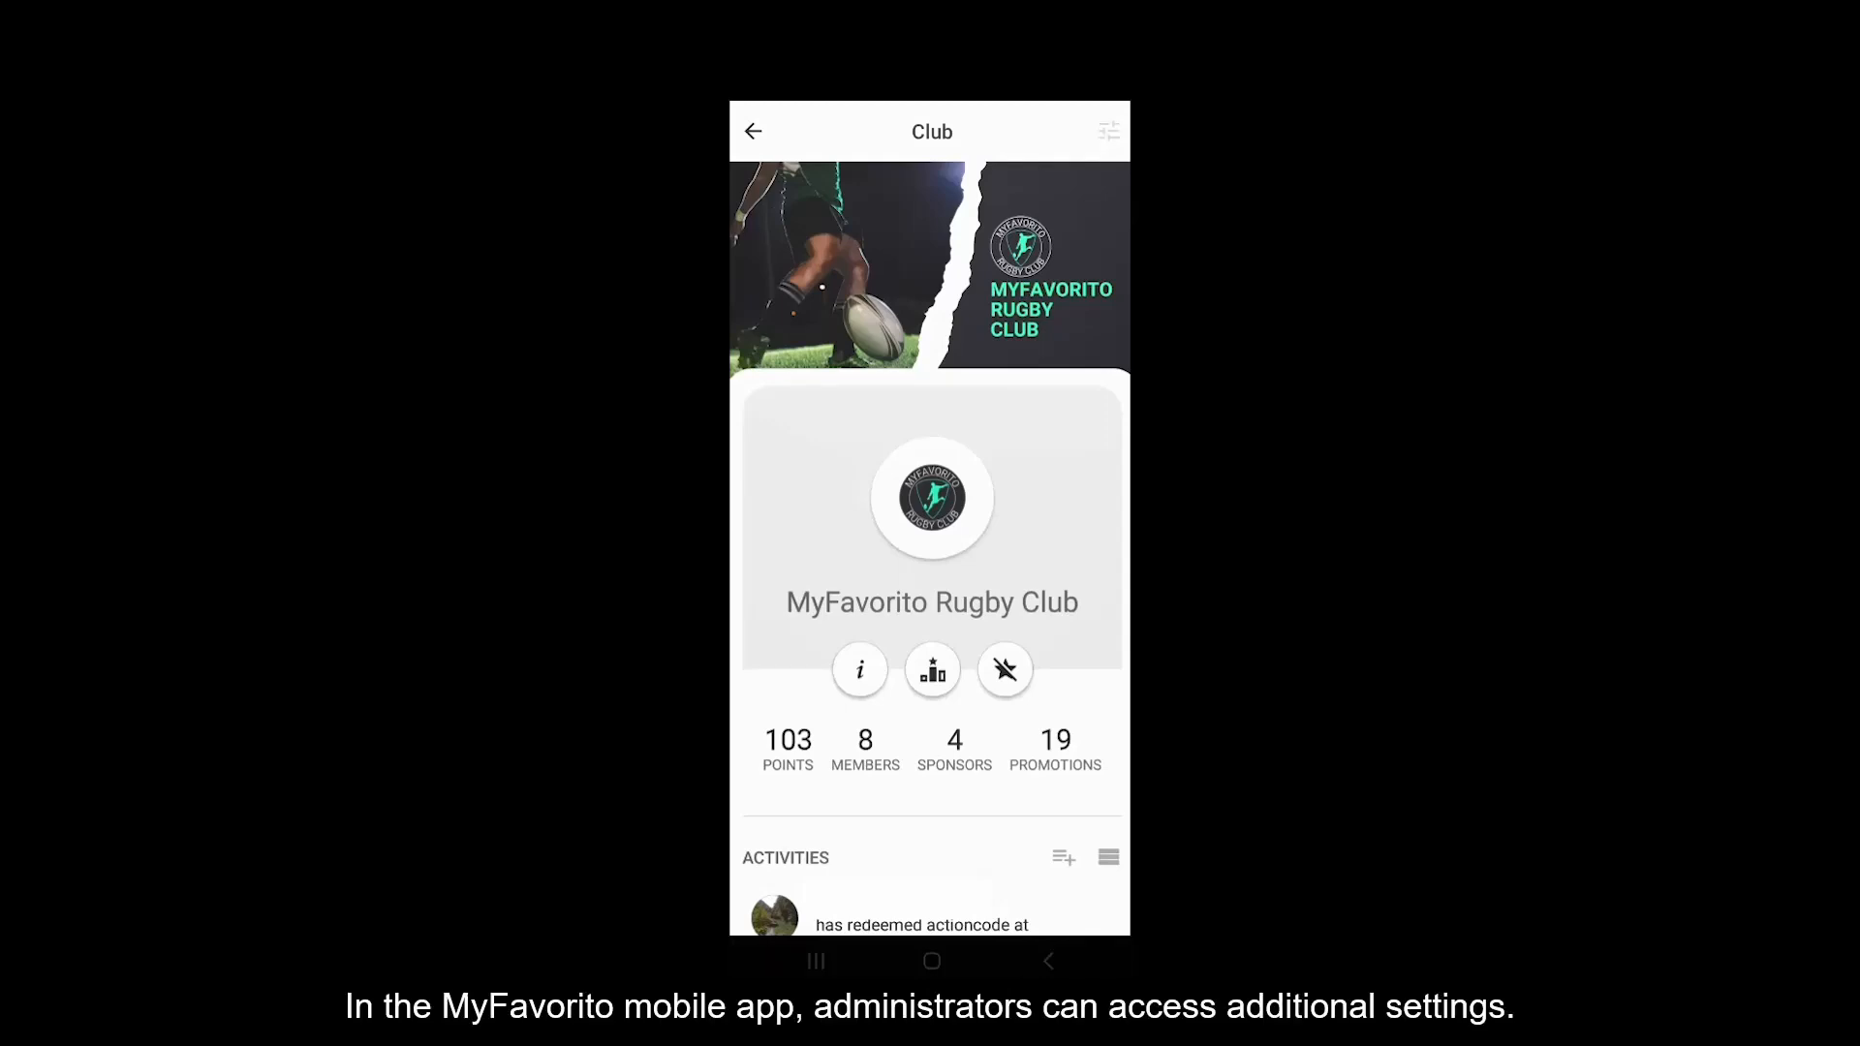
Open the Notify and reward form from the MyFavorito Rugby Club's settings
{"action": "left_click", "coordinate": [1110, 132]}
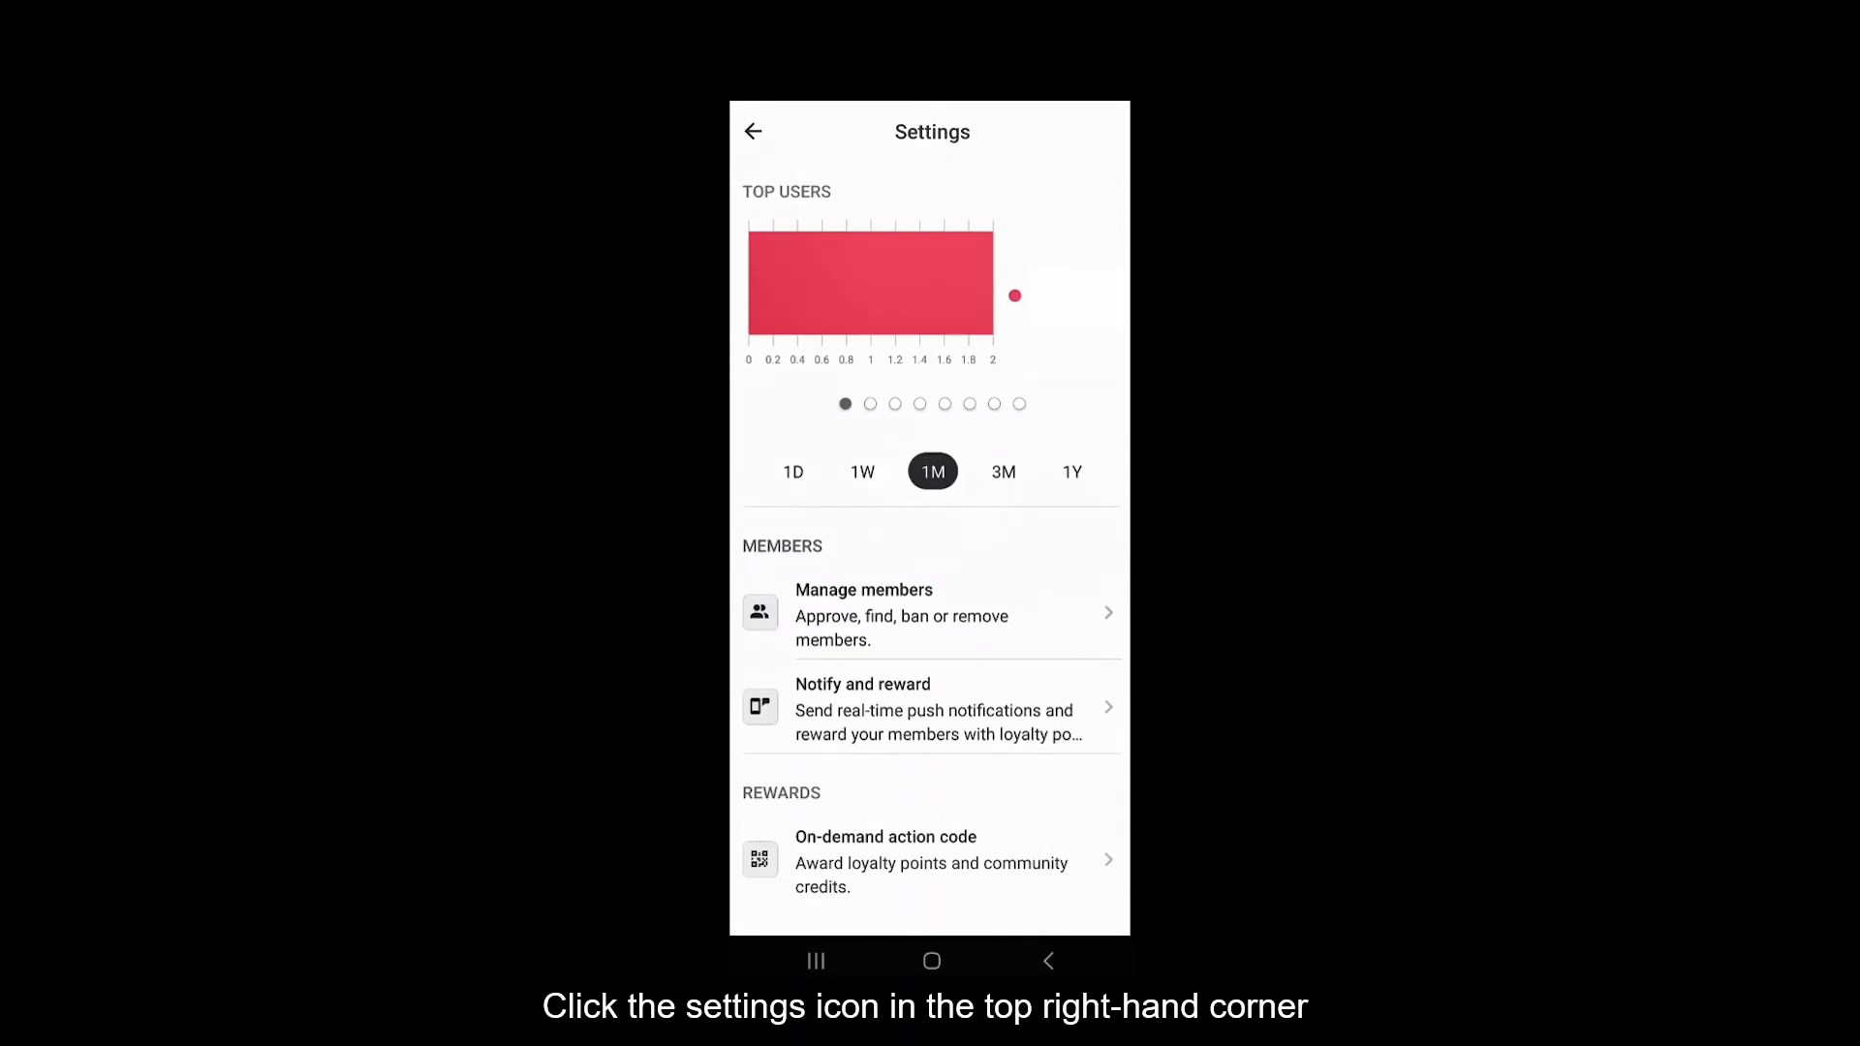
{"action": "left_click", "coordinate": [930, 708]}
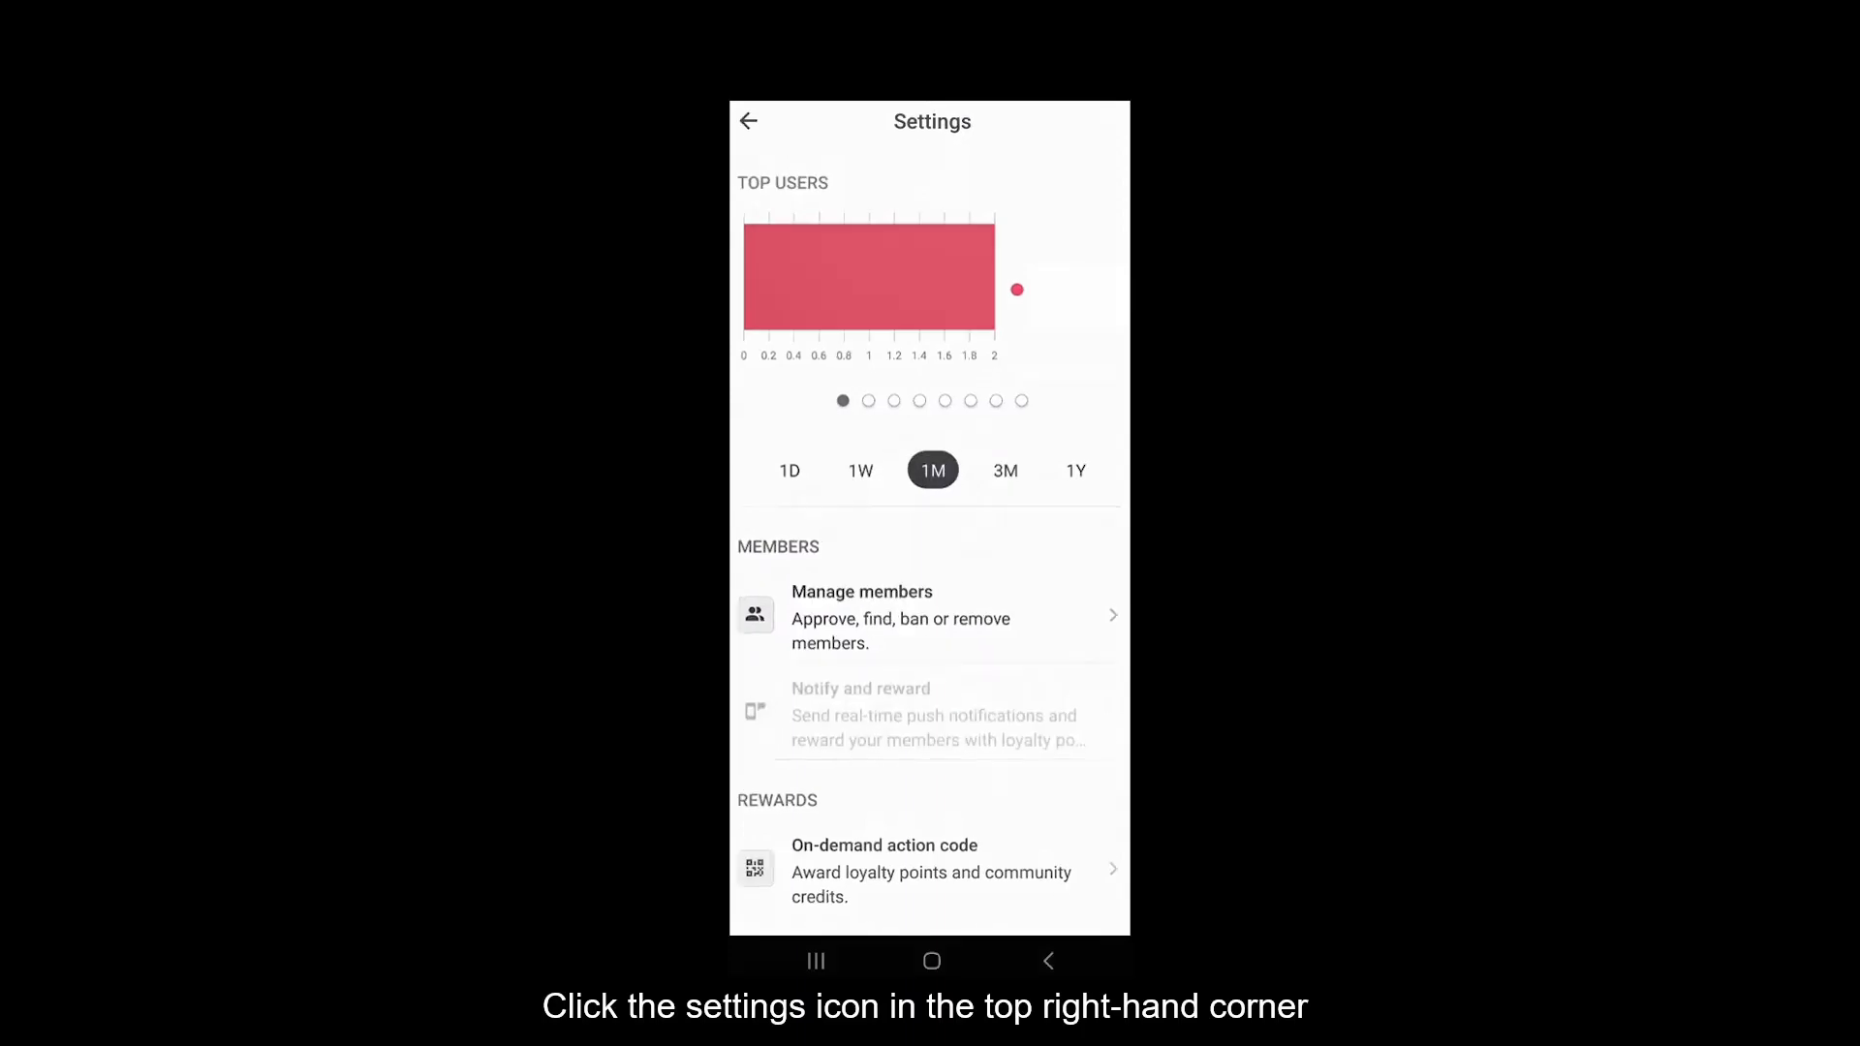
{"action": "scroll", "coordinate": [930, 547], "scroll_direction": "down", "scroll_amount": 2}
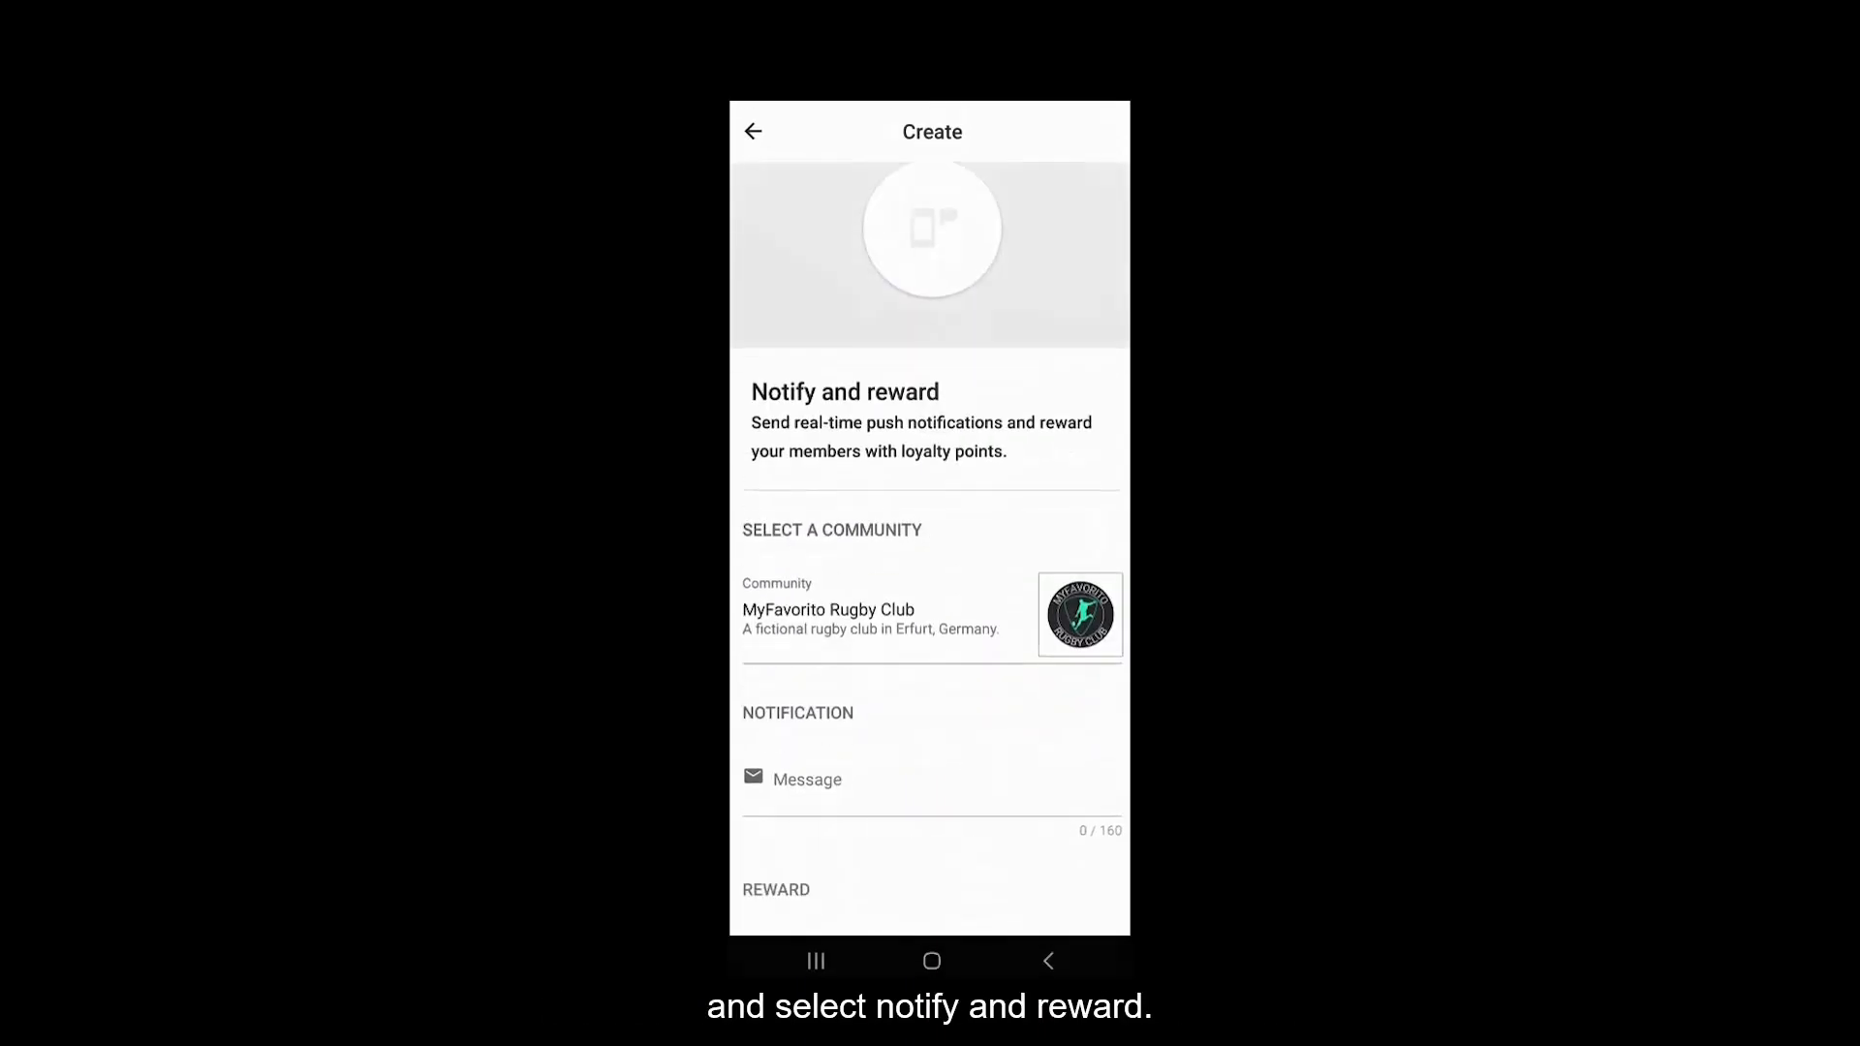
Send the club's members the notification "We won! Here's 3 points!" with 3 loyalty points, and leave the form
{"action": "left_click", "coordinate": [930, 628]}
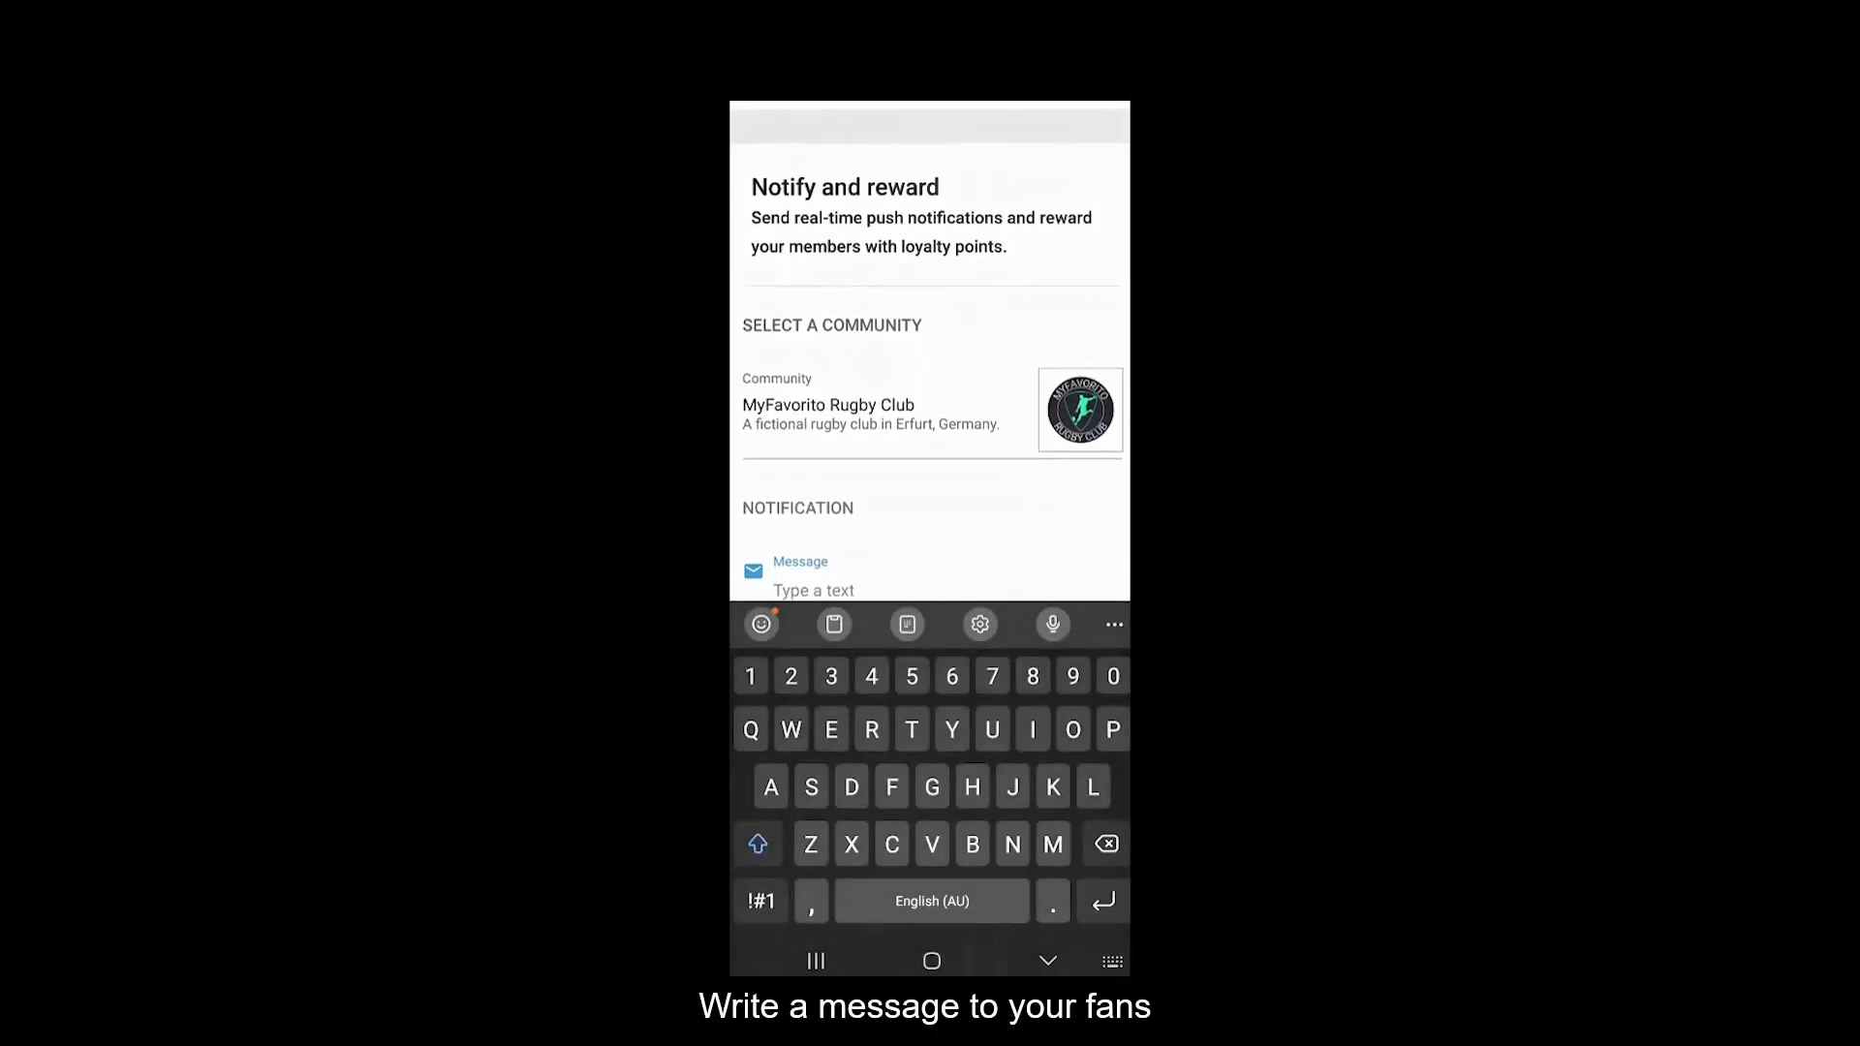
{"action": "type", "text": "We won! Here"}
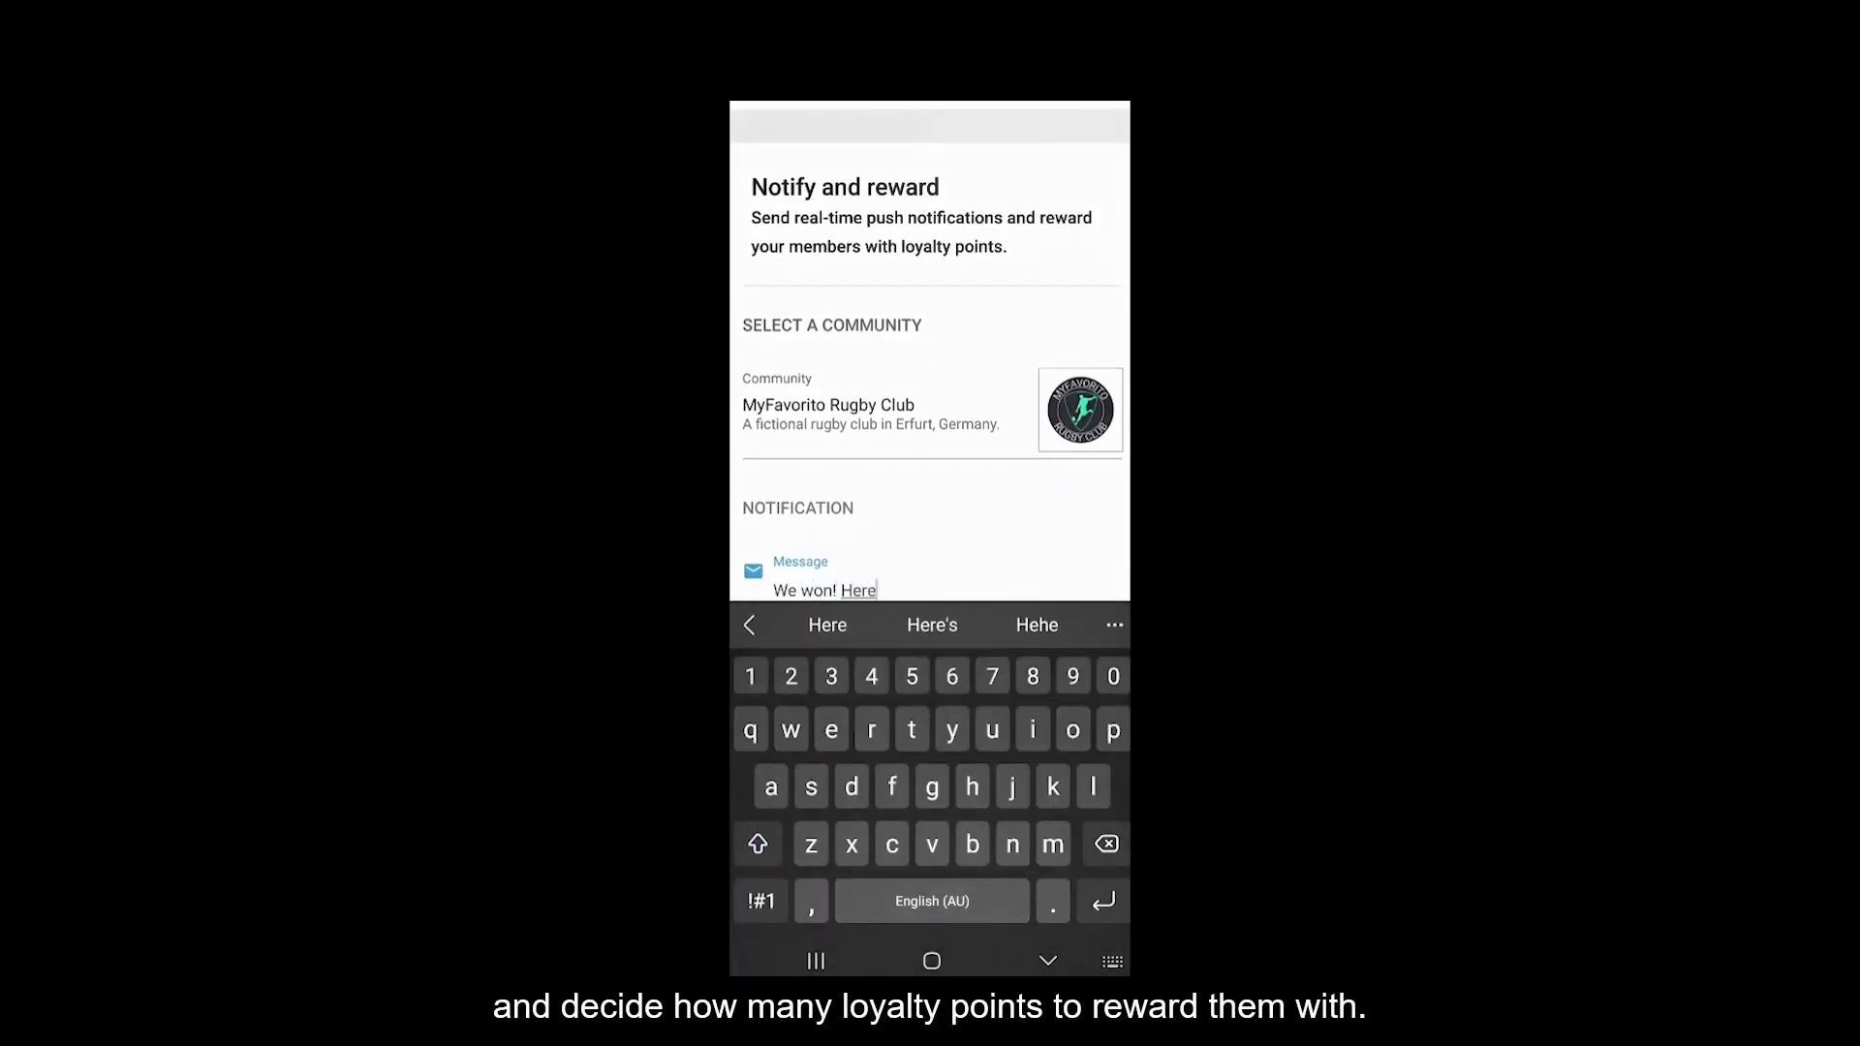
{"action": "type", "text": "'s 3 points!"}
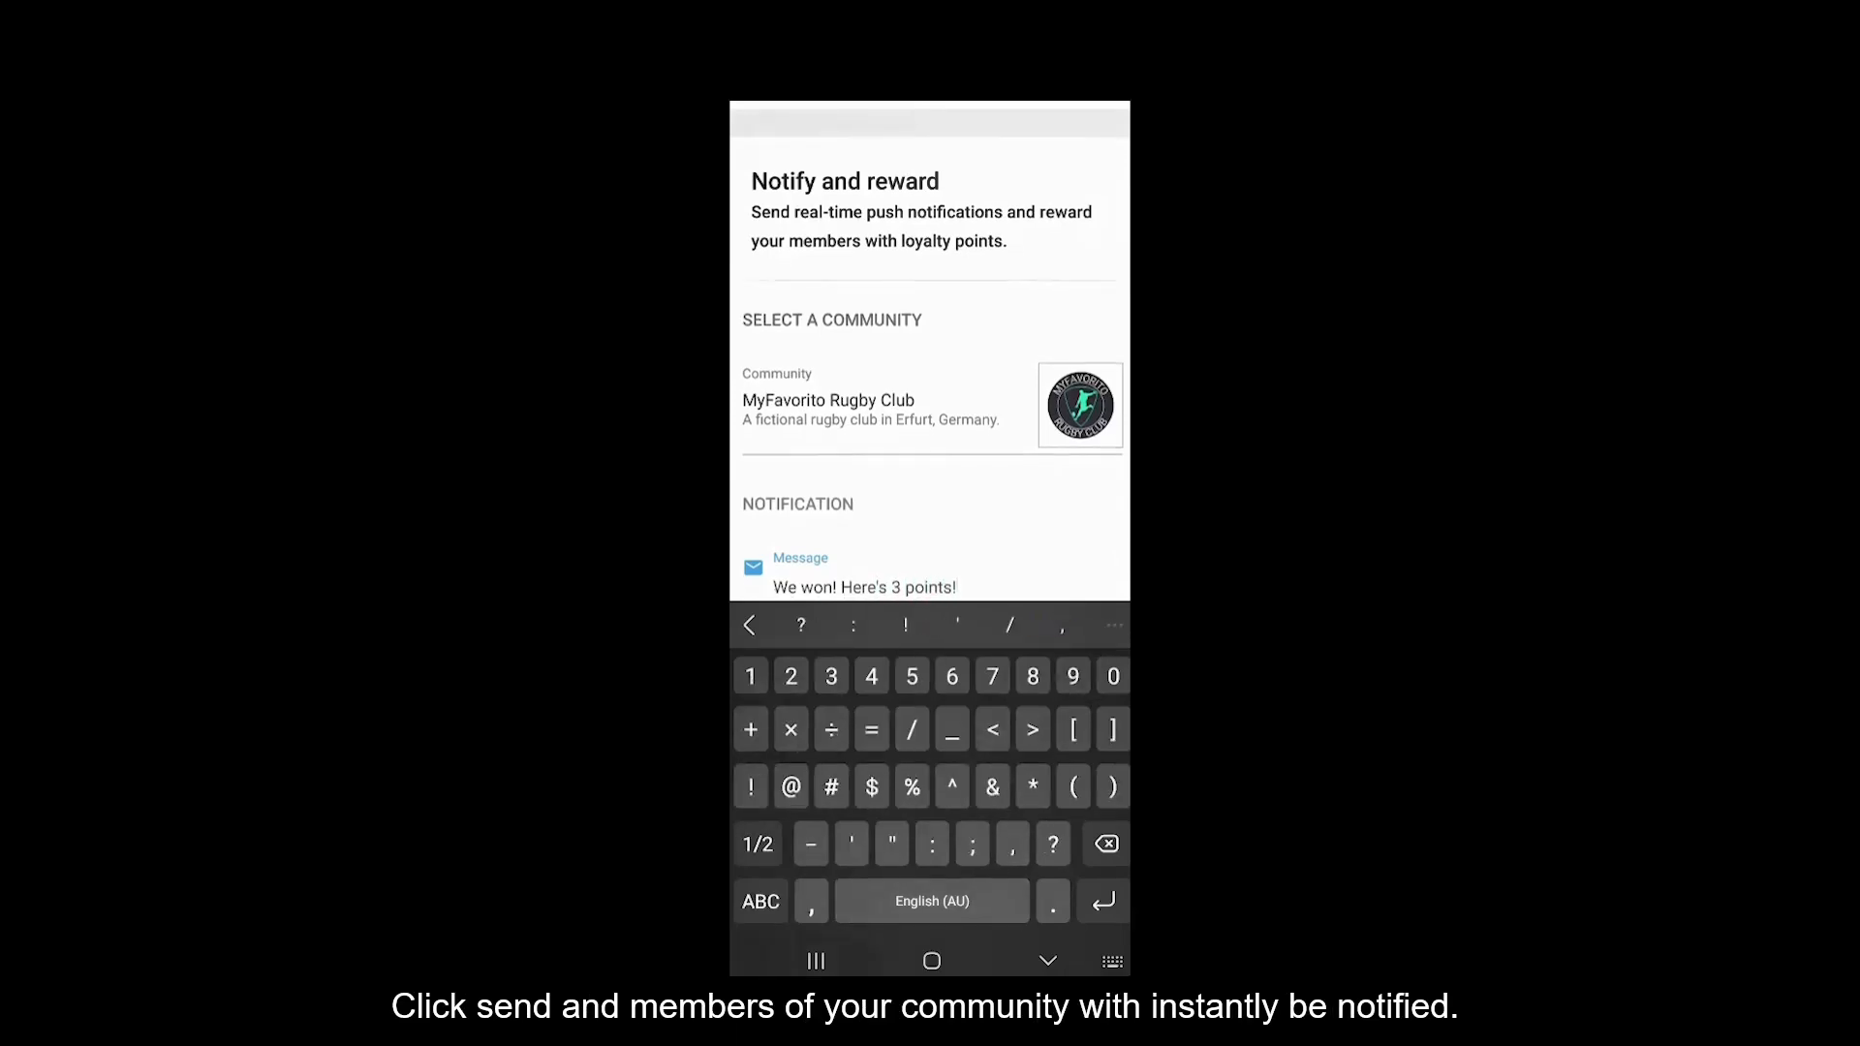
{"action": "left_click", "coordinate": [1047, 961]}
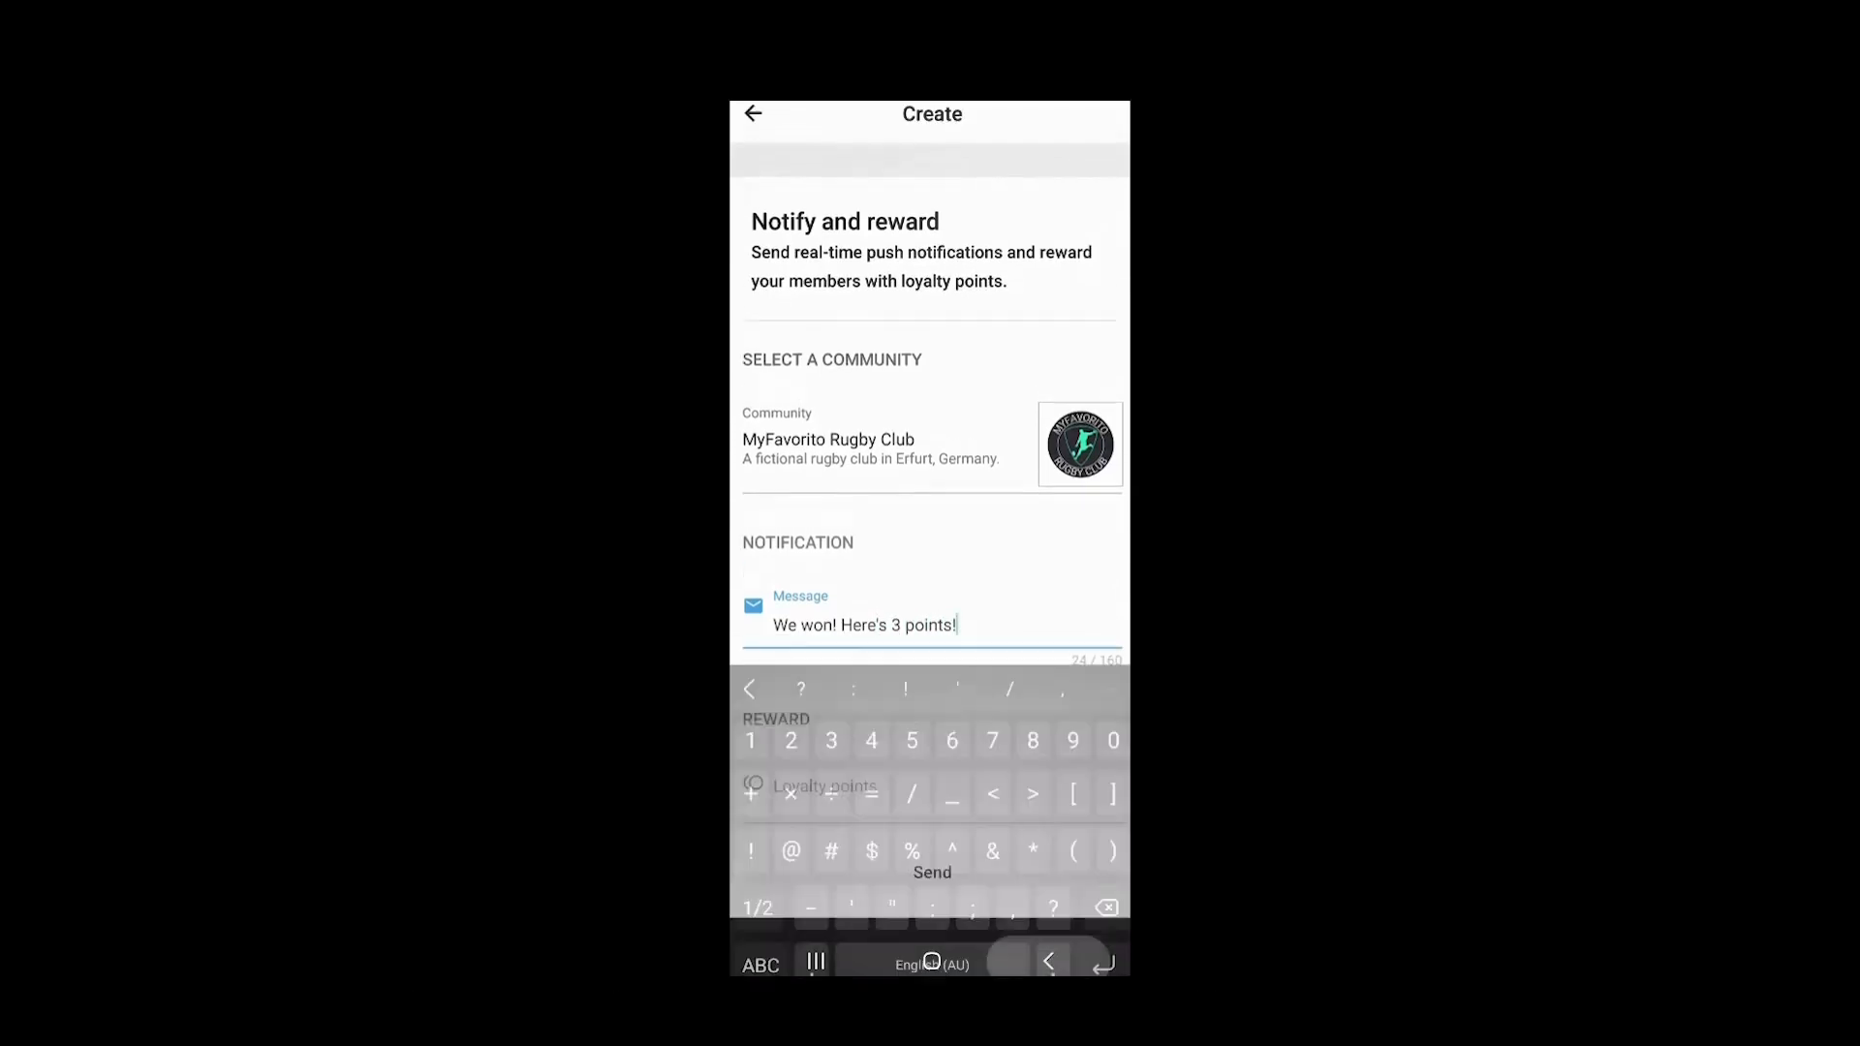
{"action": "left_click", "coordinate": [853, 804]}
{"action": "type", "text": "3"}
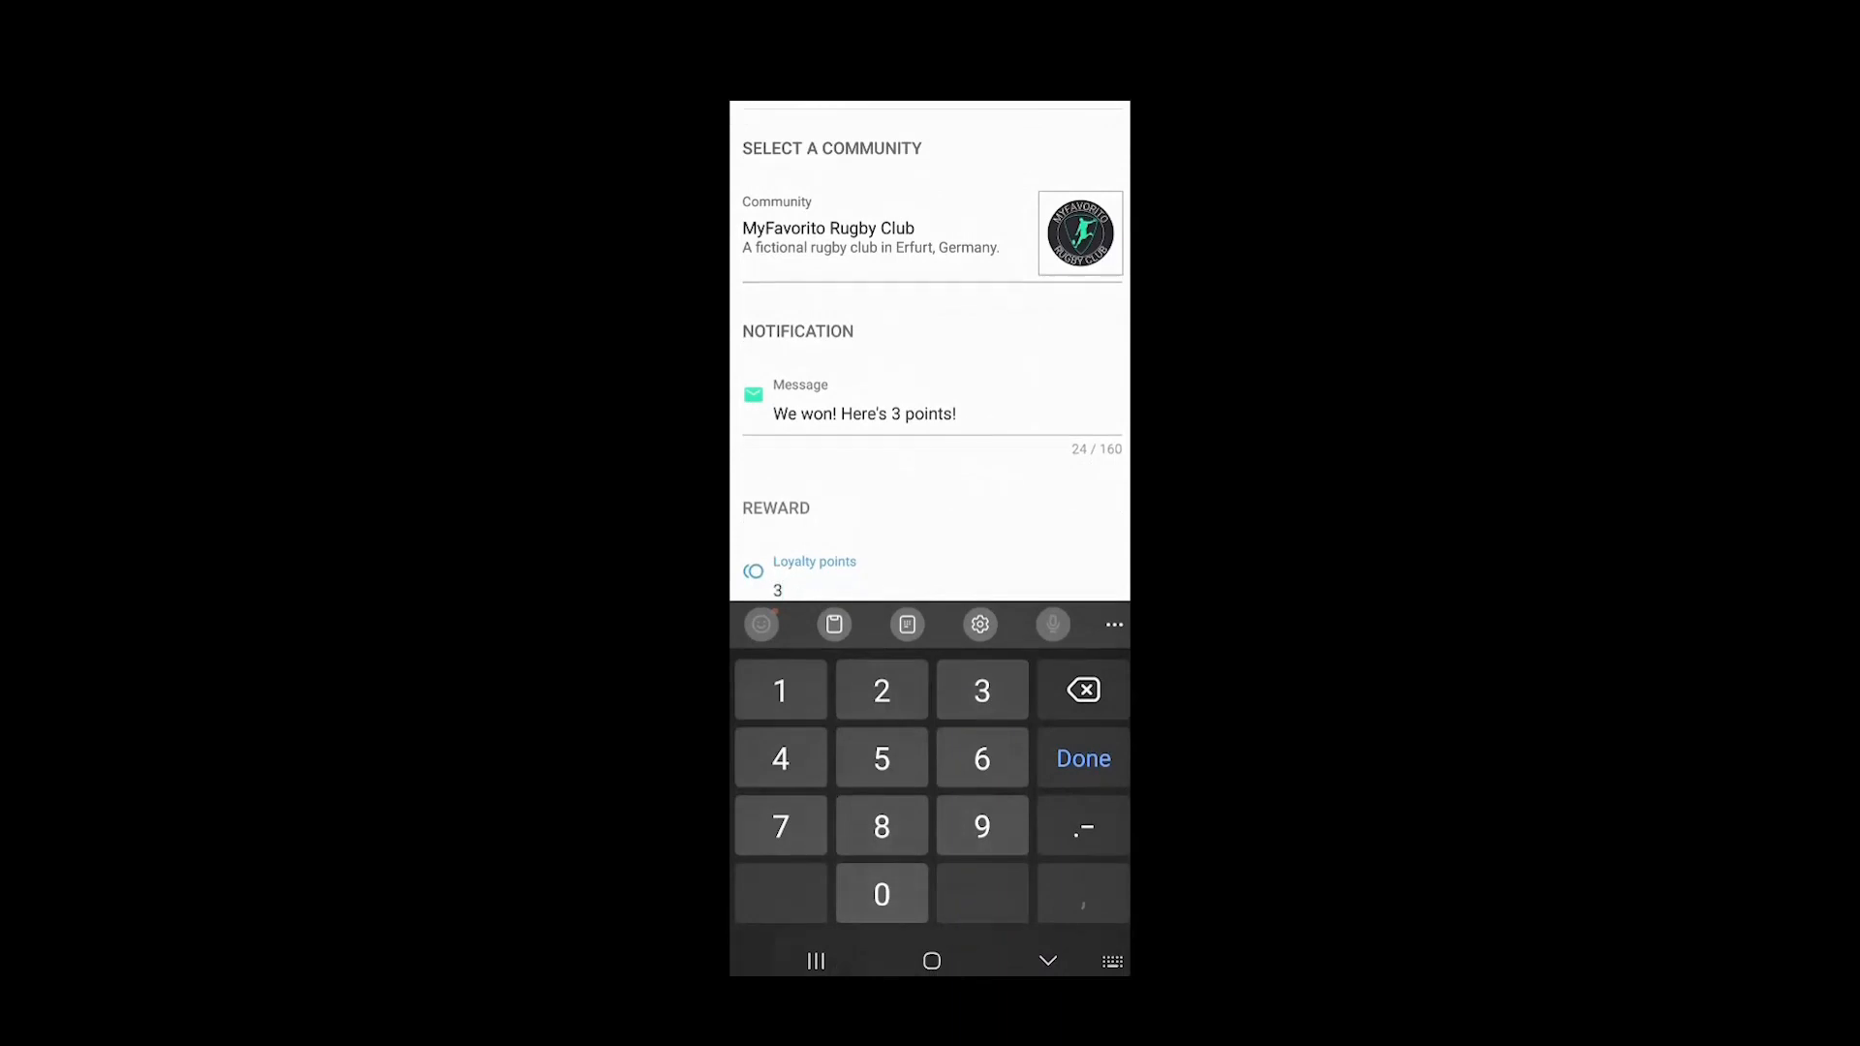
{"action": "left_click", "coordinate": [1047, 961]}
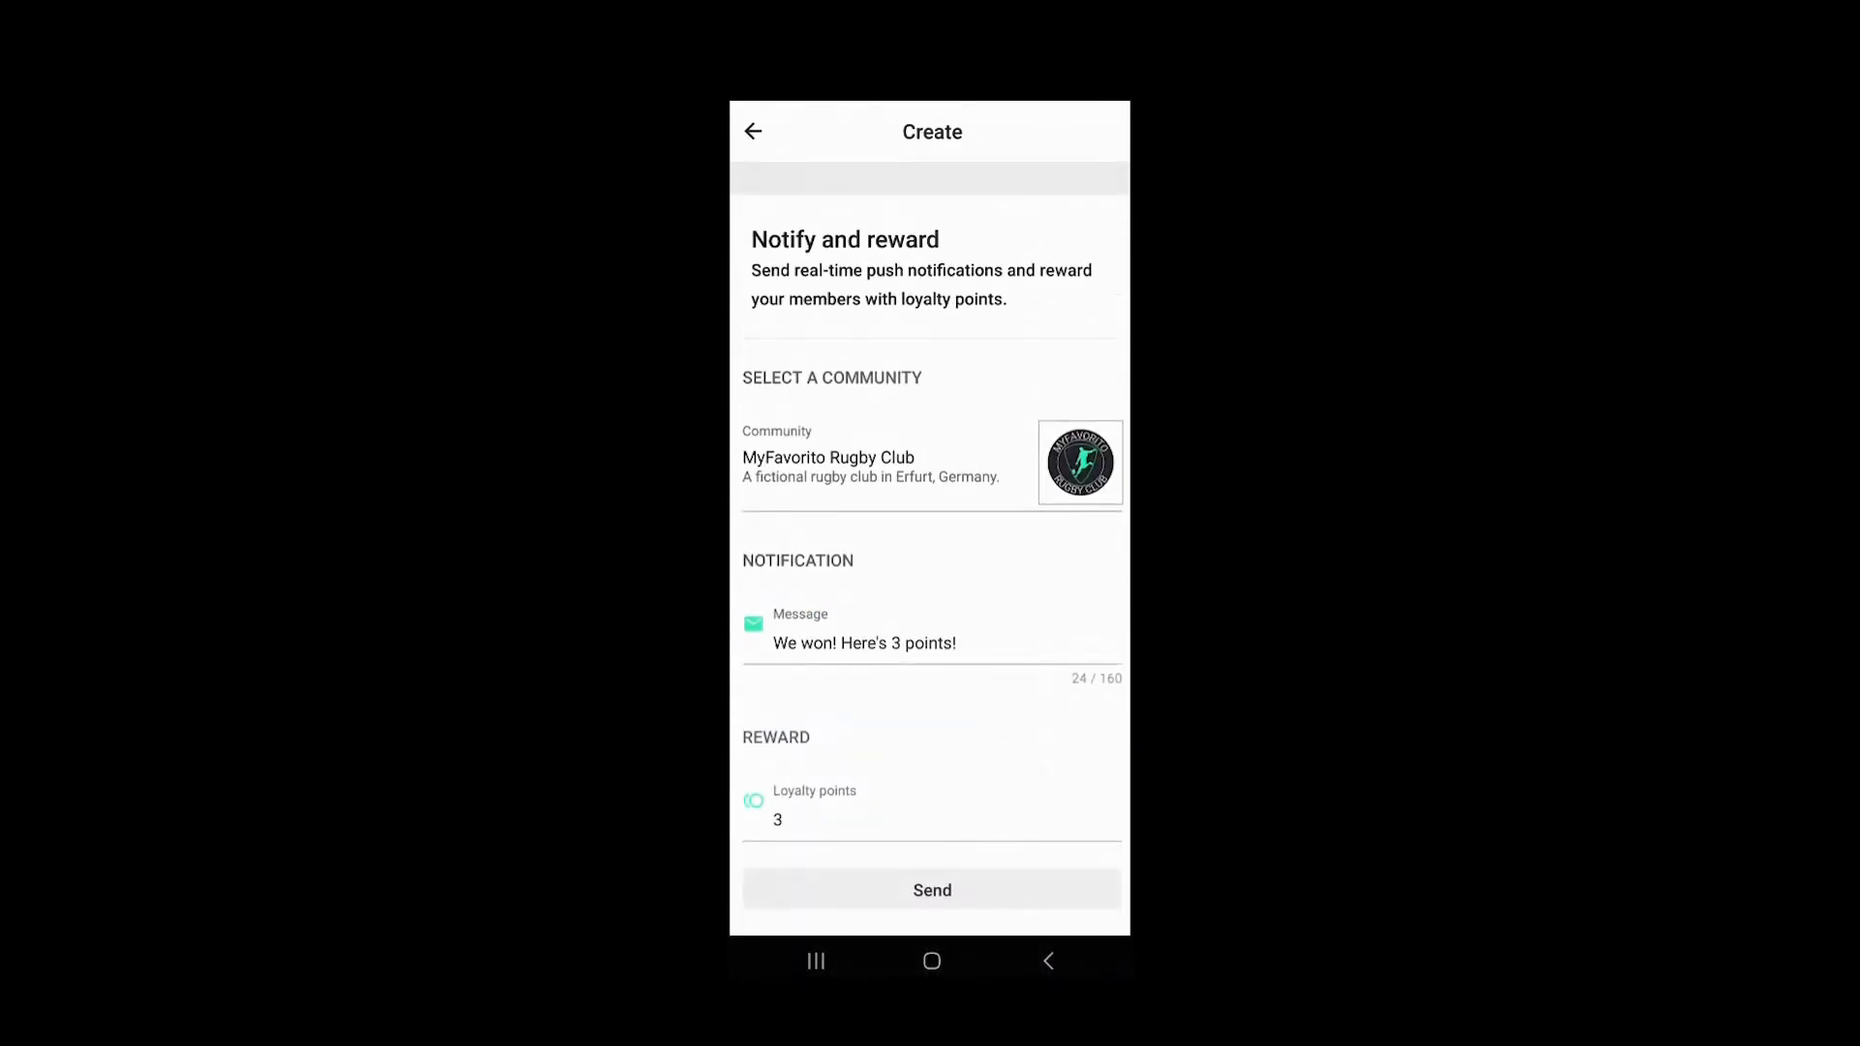
{"action": "left_click", "coordinate": [932, 891]}
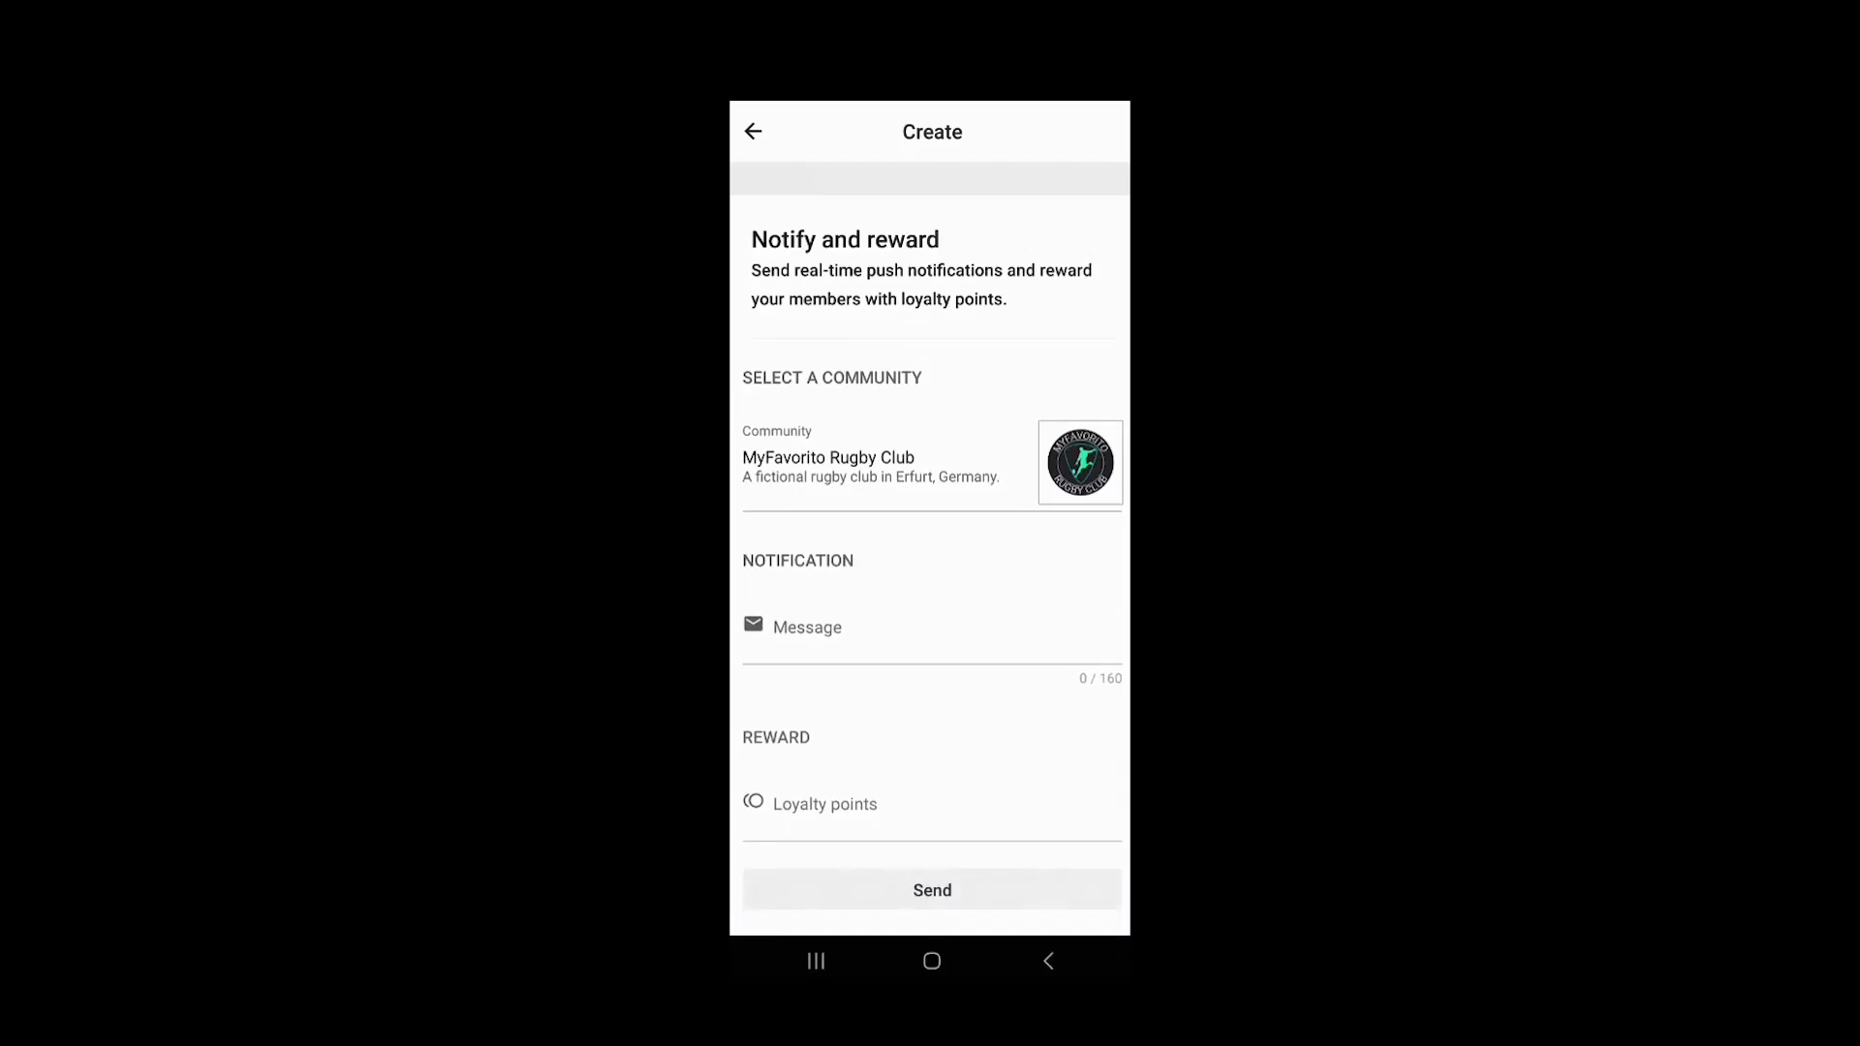
{"action": "left_click", "coordinate": [753, 131]}
{"action": "left_click", "coordinate": [752, 131]}
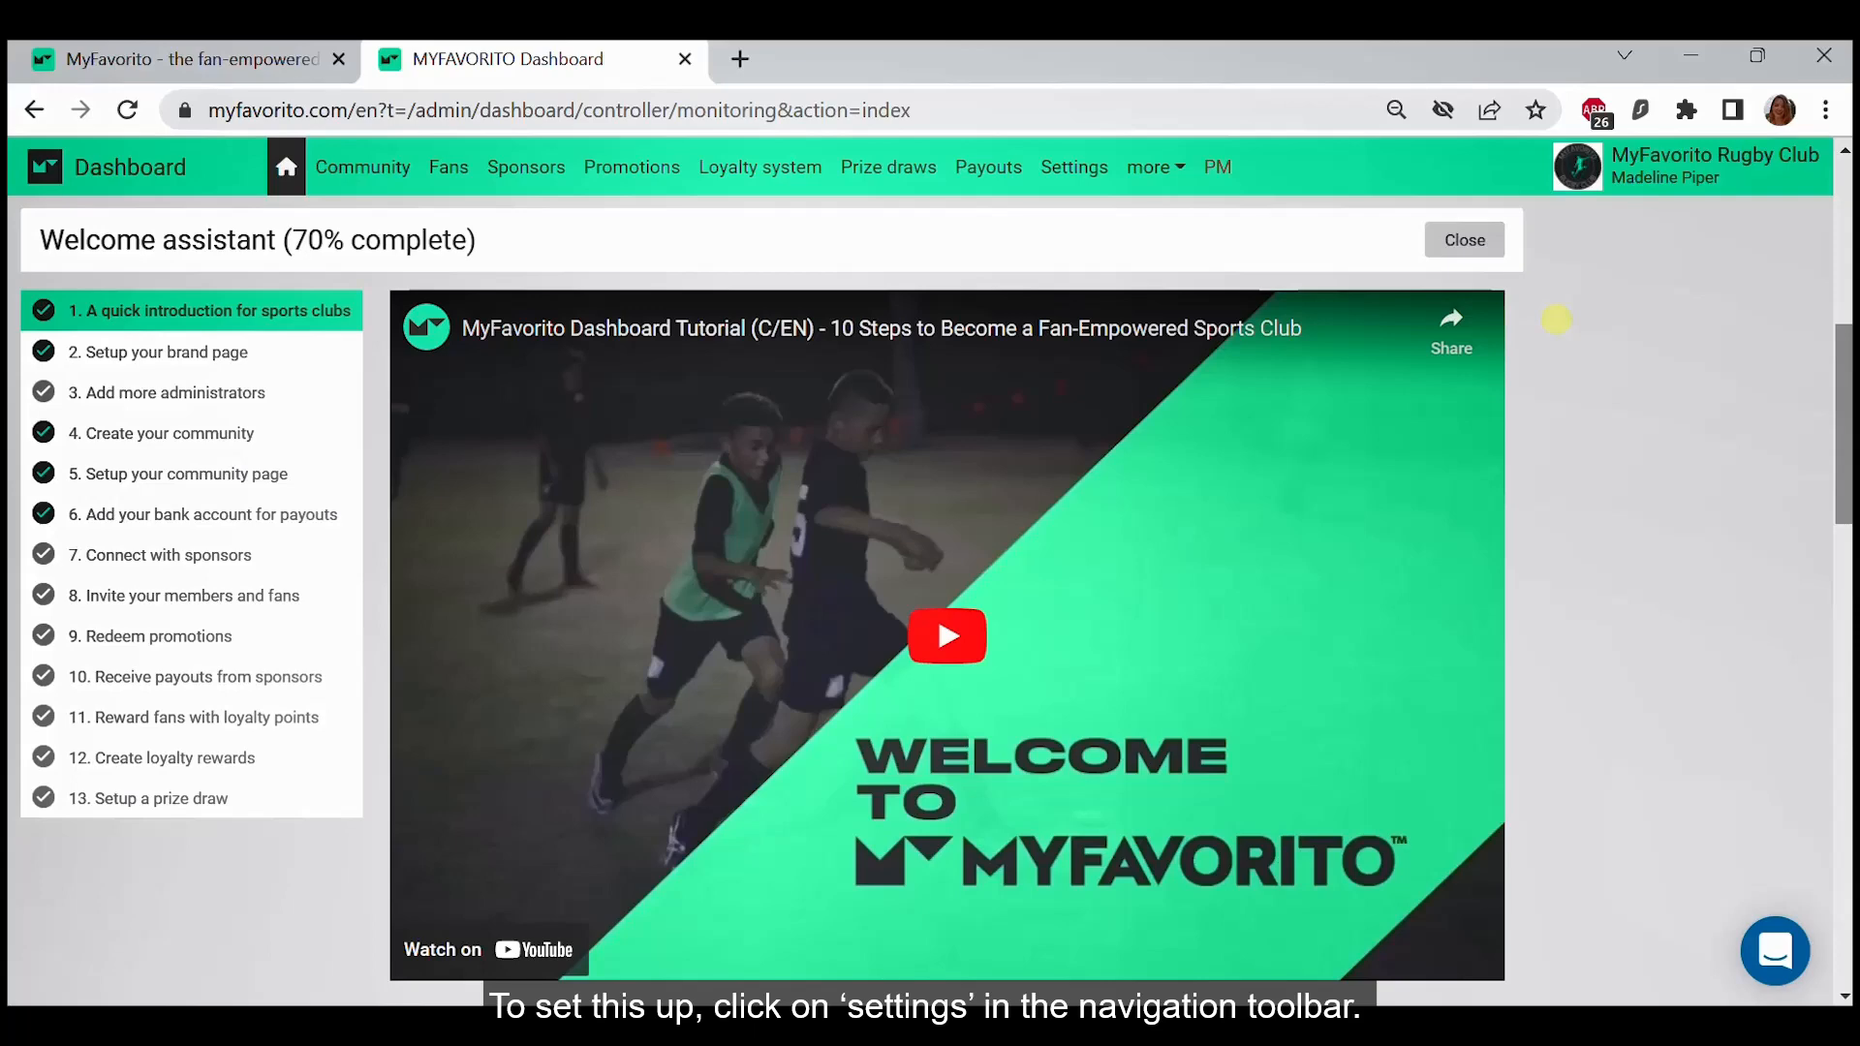
In the MyFavorito web dashboard, open the club's Referral settings for editing
{"action": "left_click", "coordinate": [1071, 170]}
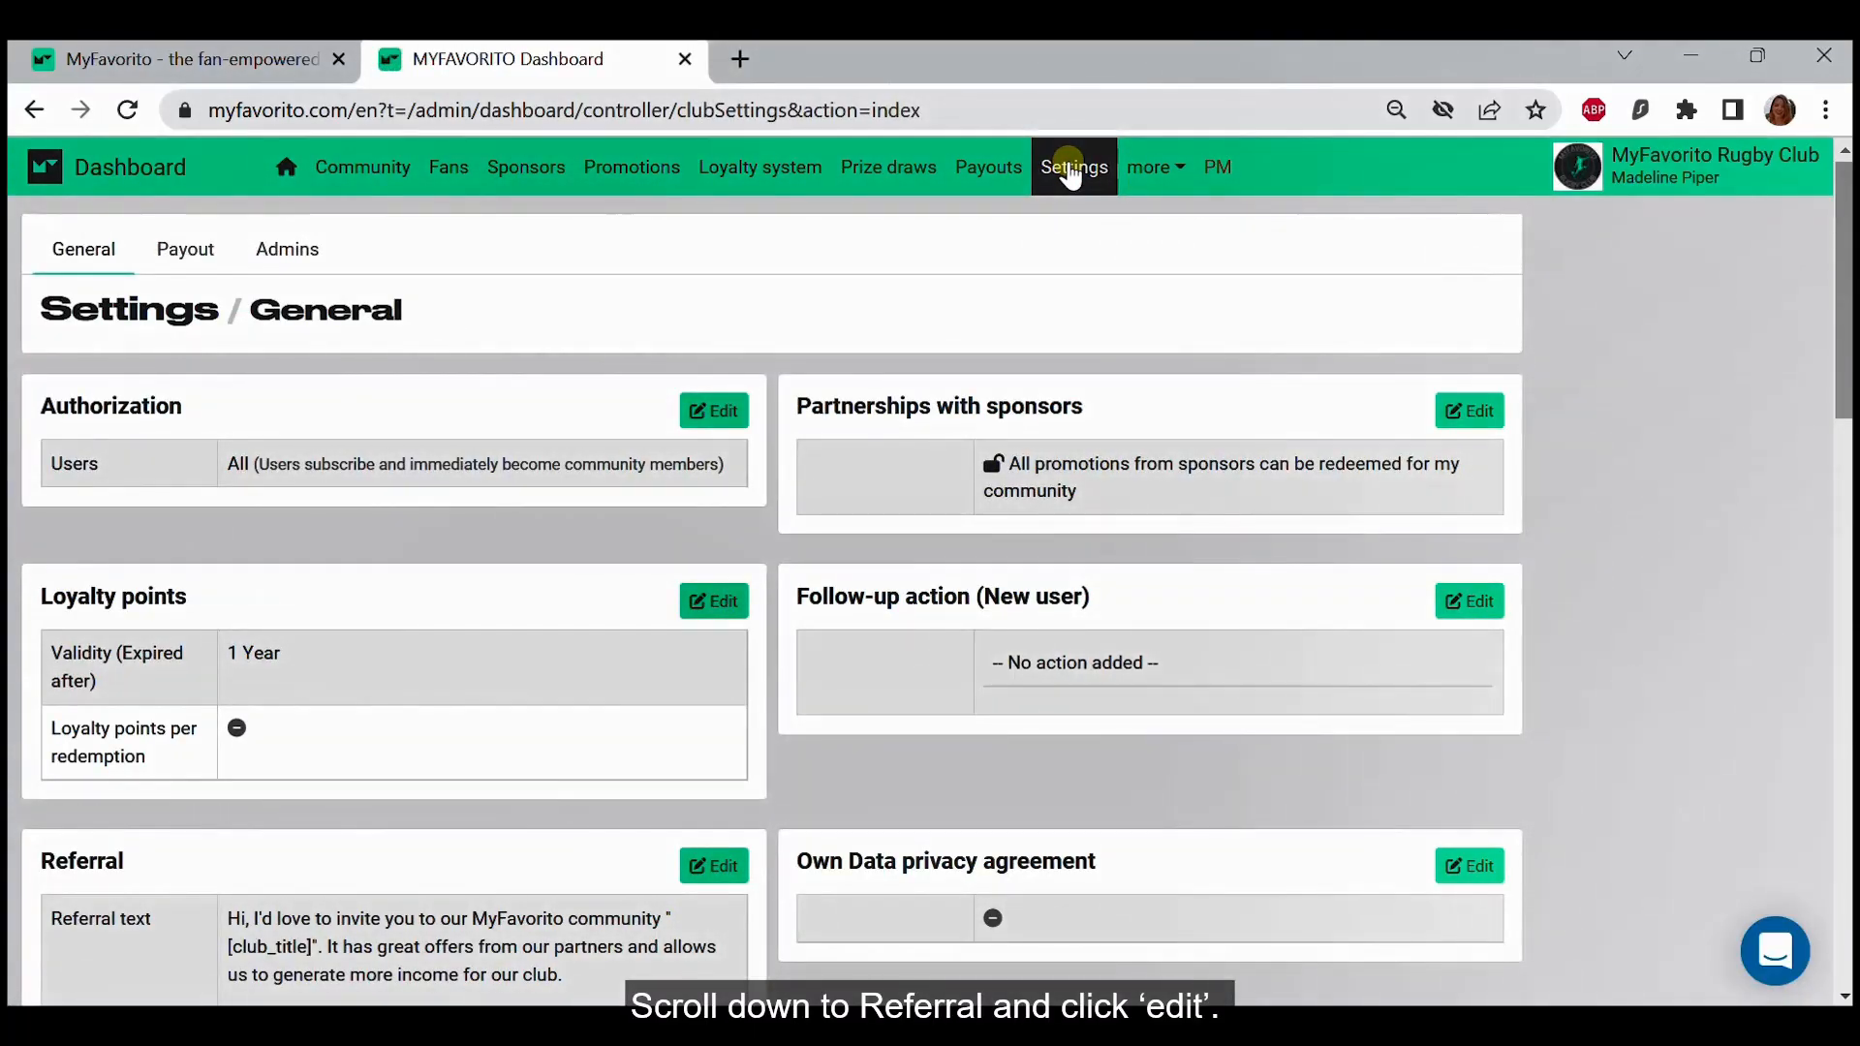
{"action": "scroll", "coordinate": [986, 725], "scroll_direction": "down", "scroll_amount": 4}
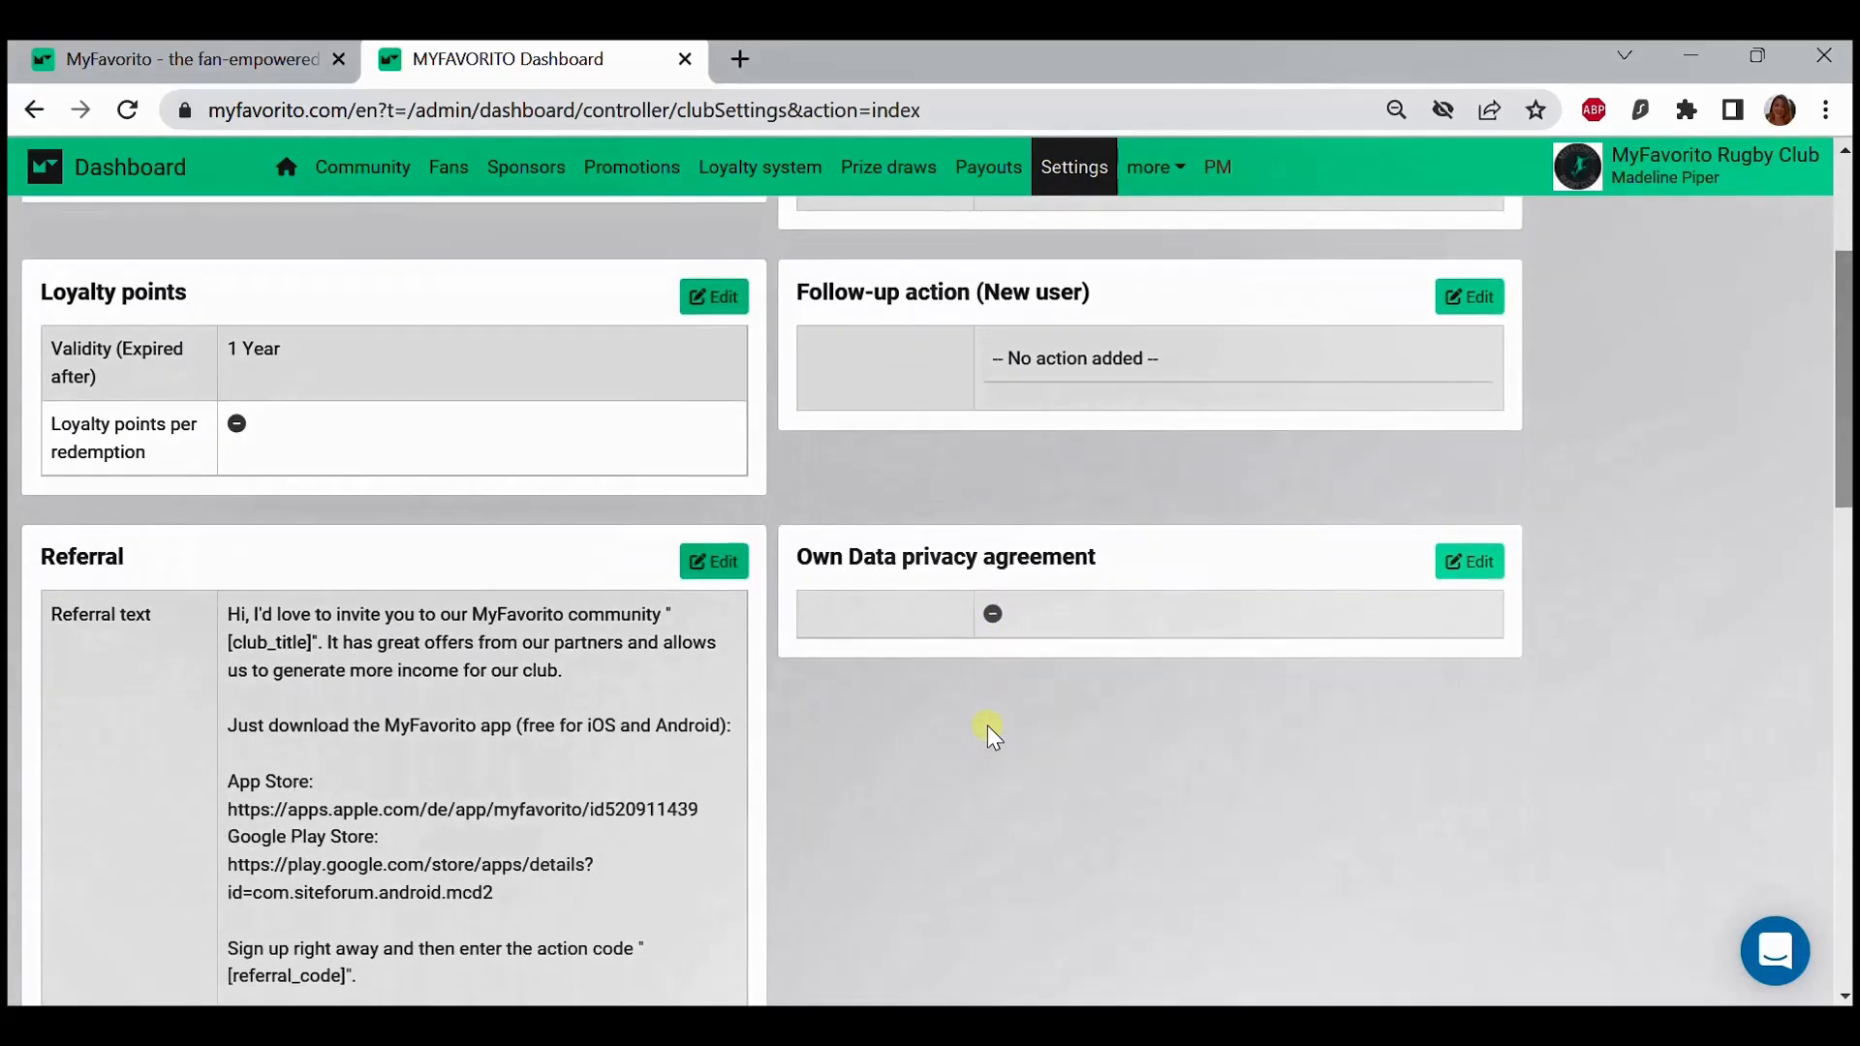
{"action": "scroll", "coordinate": [986, 724], "scroll_direction": "down", "scroll_amount": 1}
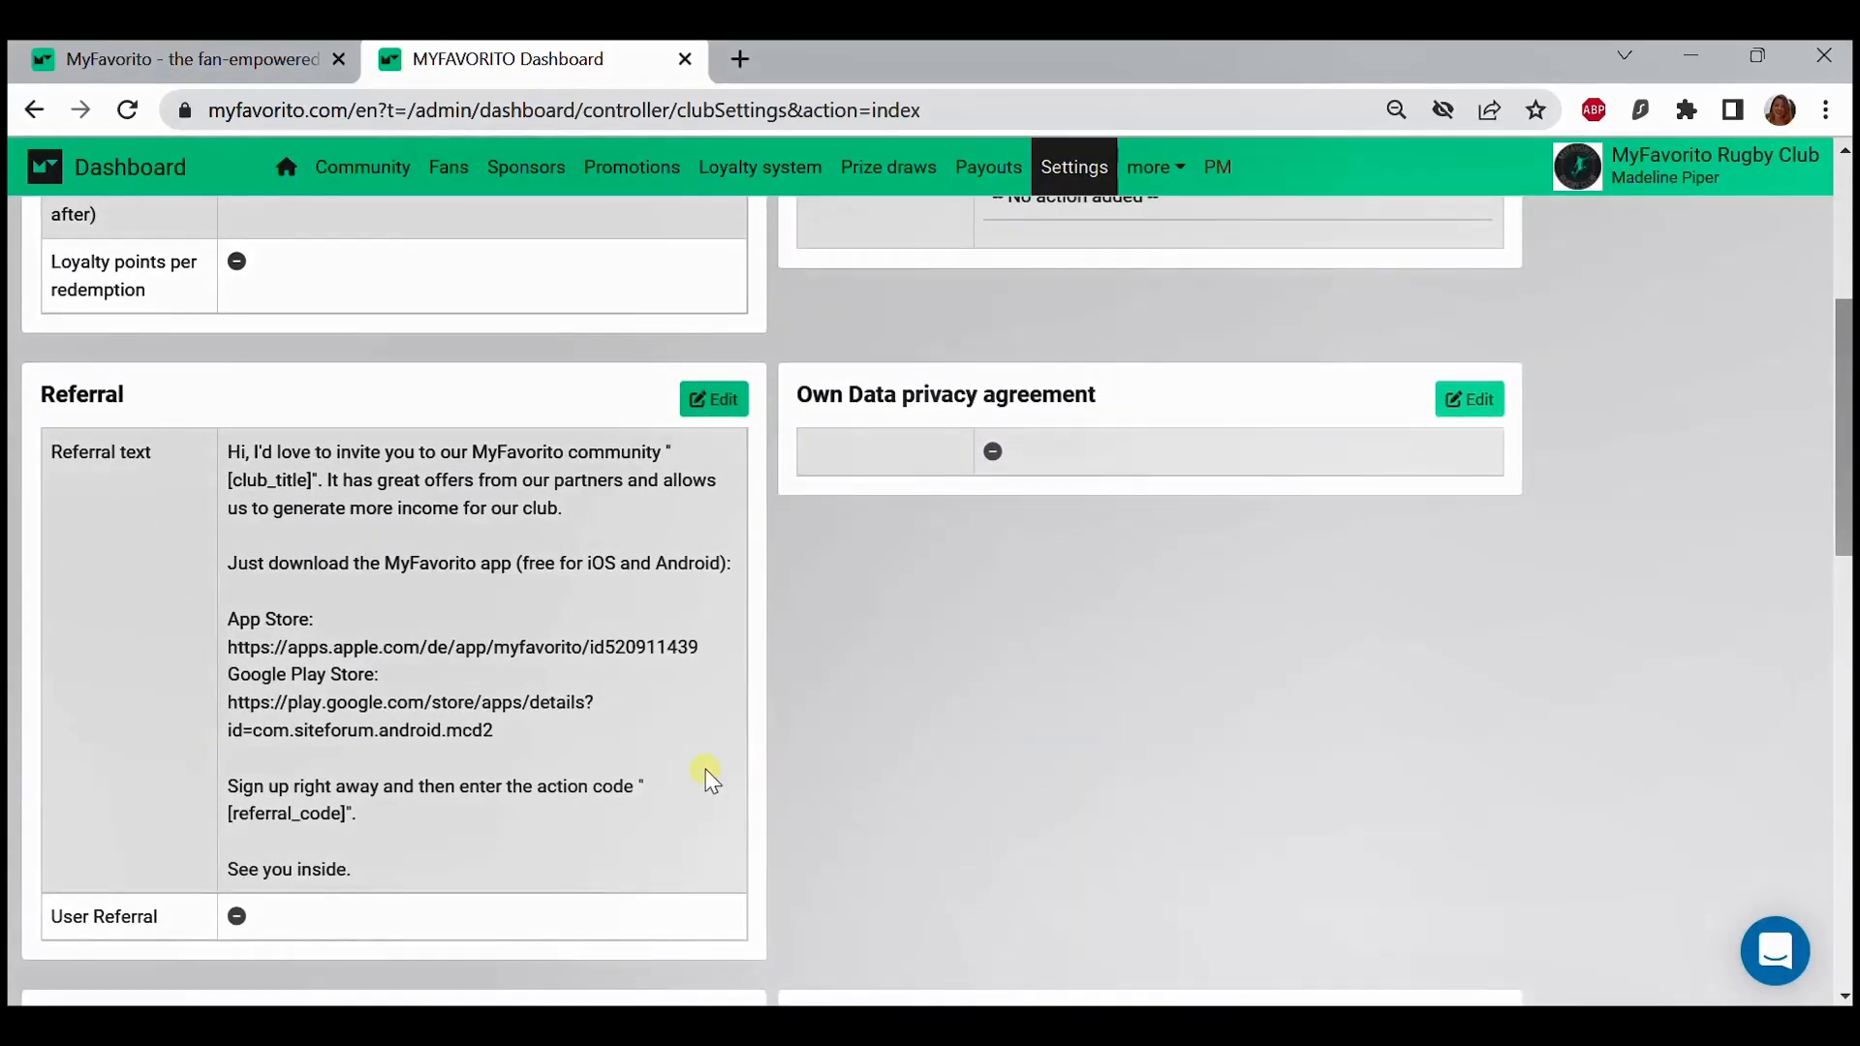
{"action": "left_click", "coordinate": [714, 401]}
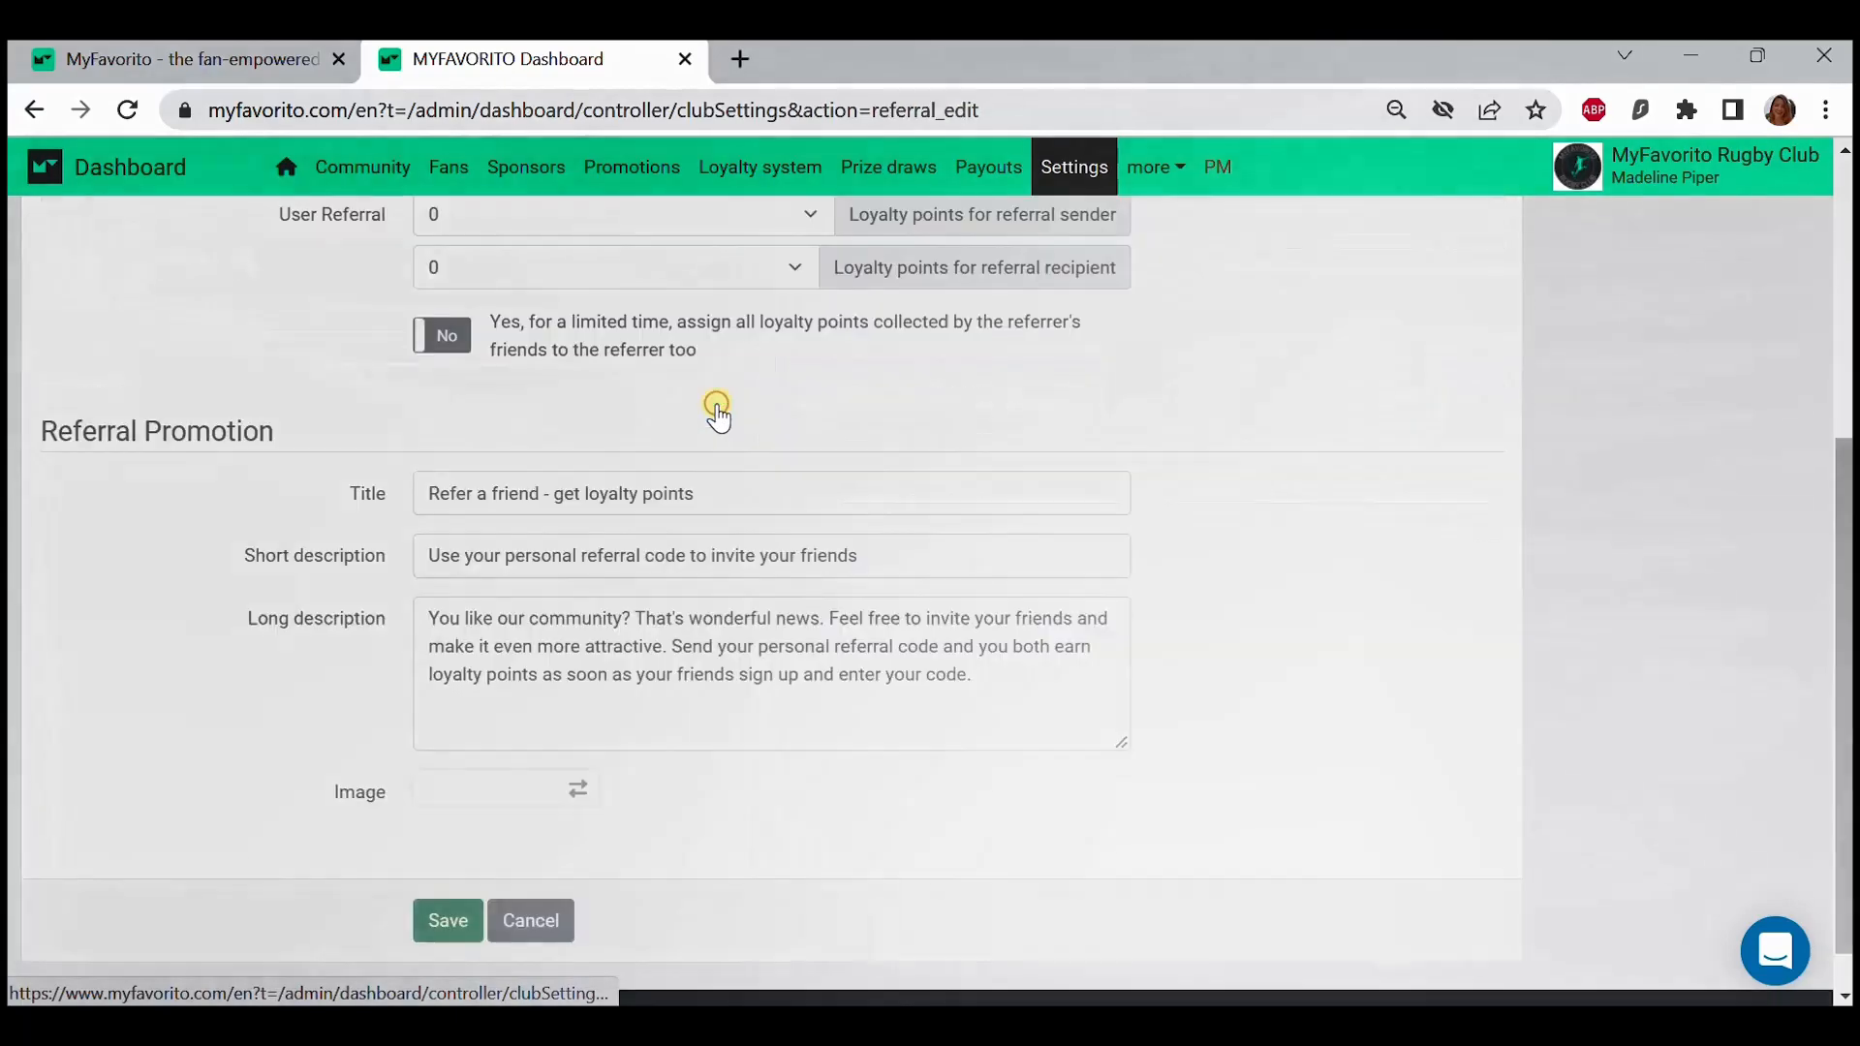
Set the User Referral loyalty points to 5 for the referral sender and 5 for the referral recipient
{"action": "scroll", "coordinate": [717, 412], "scroll_direction": "up", "scroll_amount": 4}
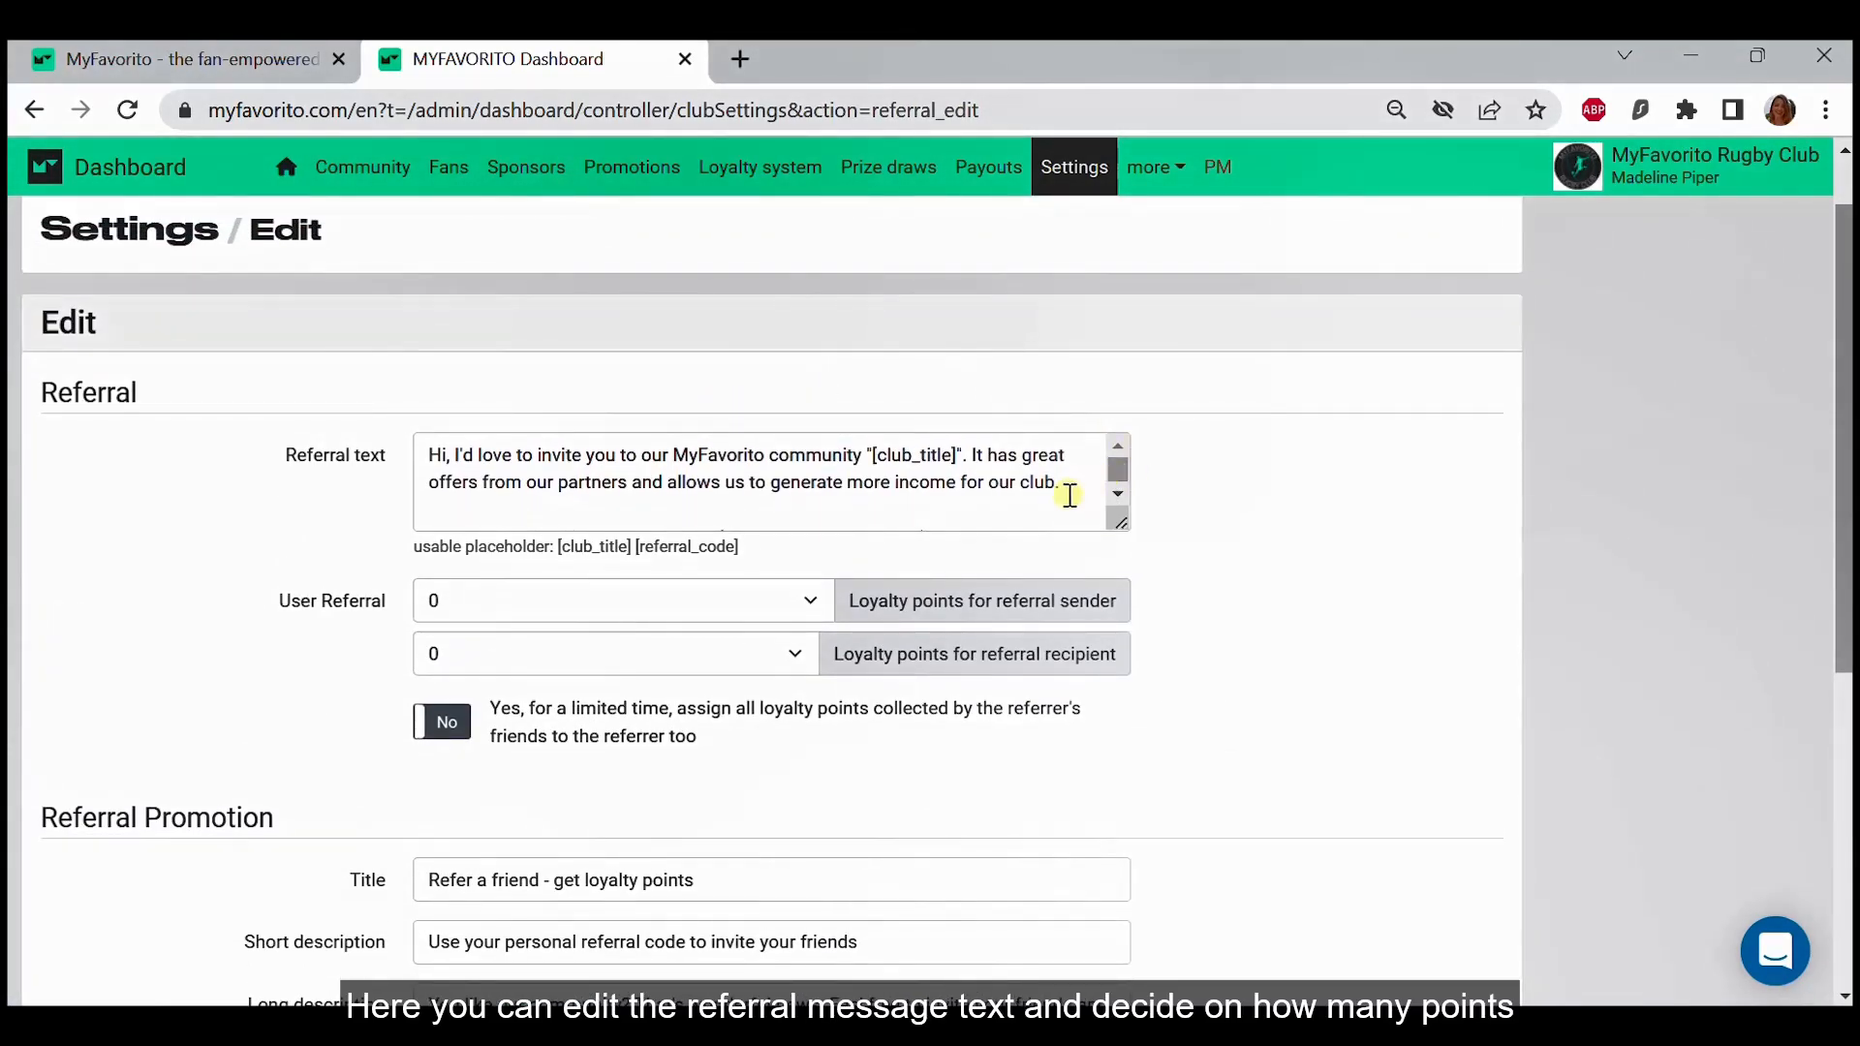
{"action": "left_click", "coordinate": [764, 602]}
{"action": "left_click", "coordinate": [765, 606]}
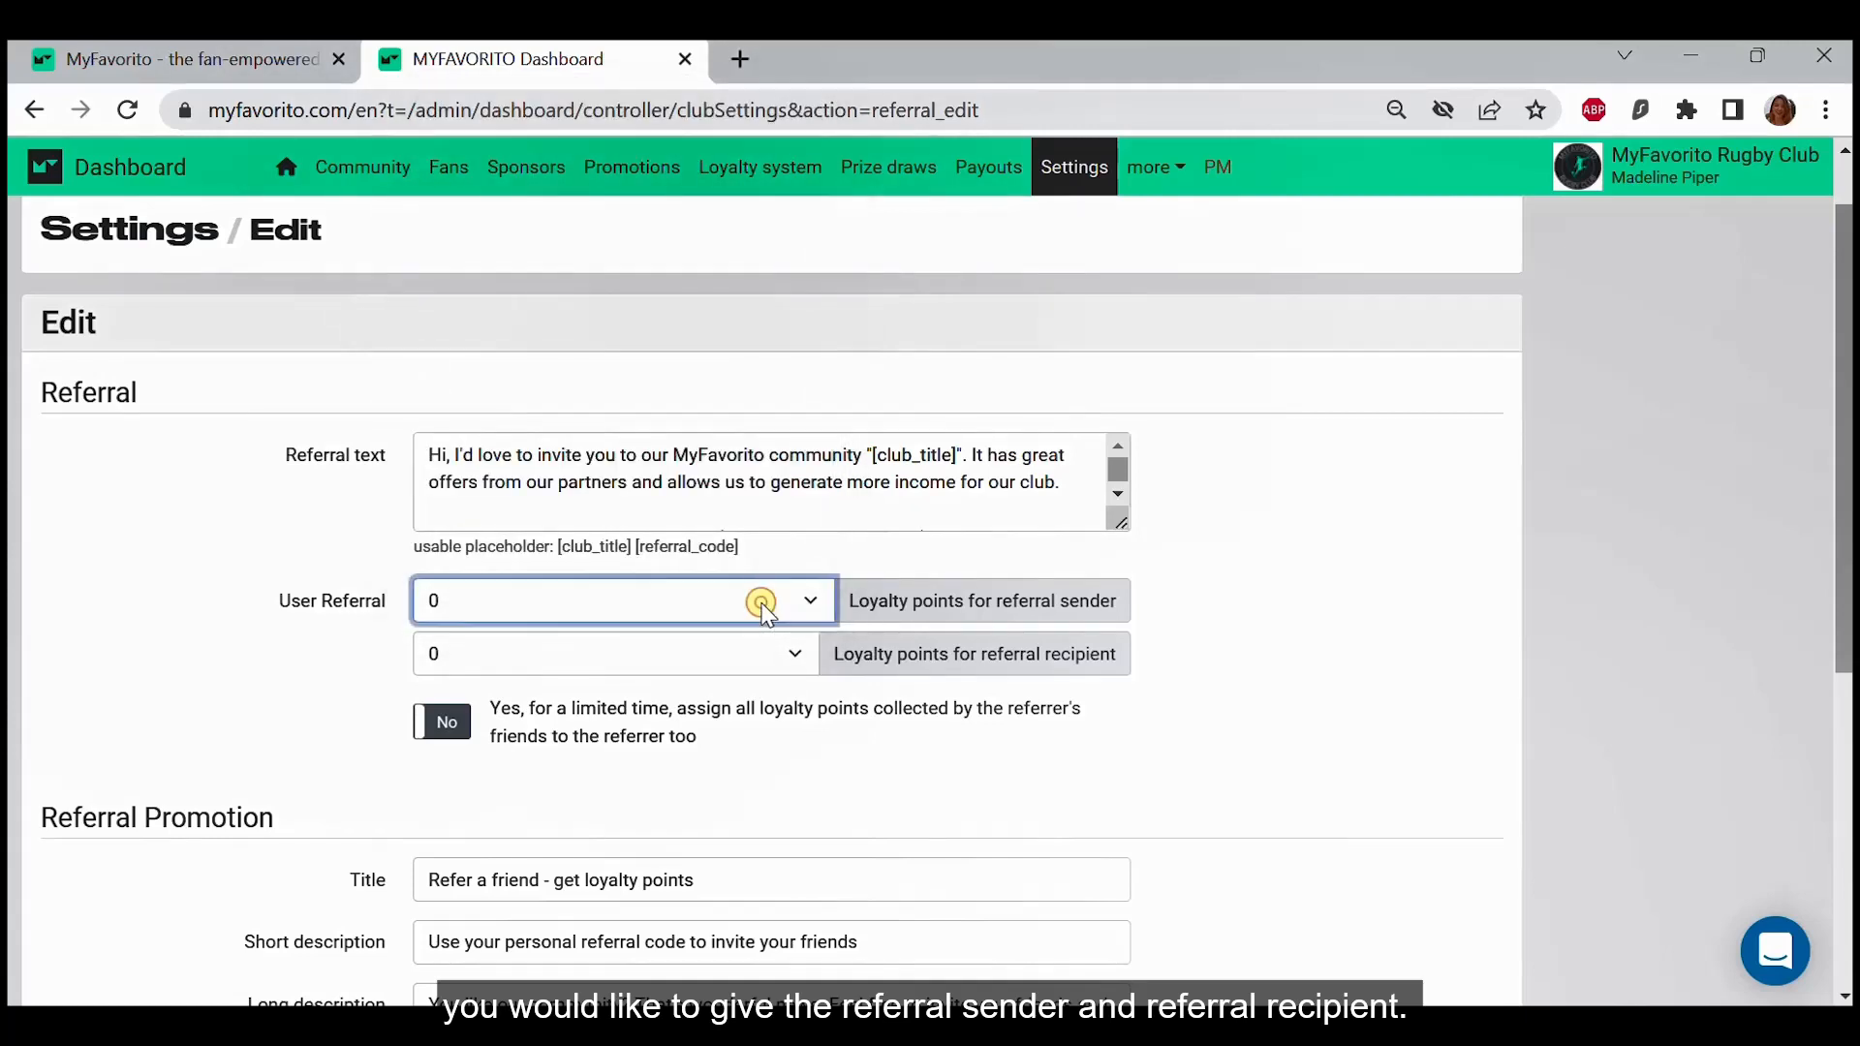
{"action": "left_click", "coordinate": [766, 606]}
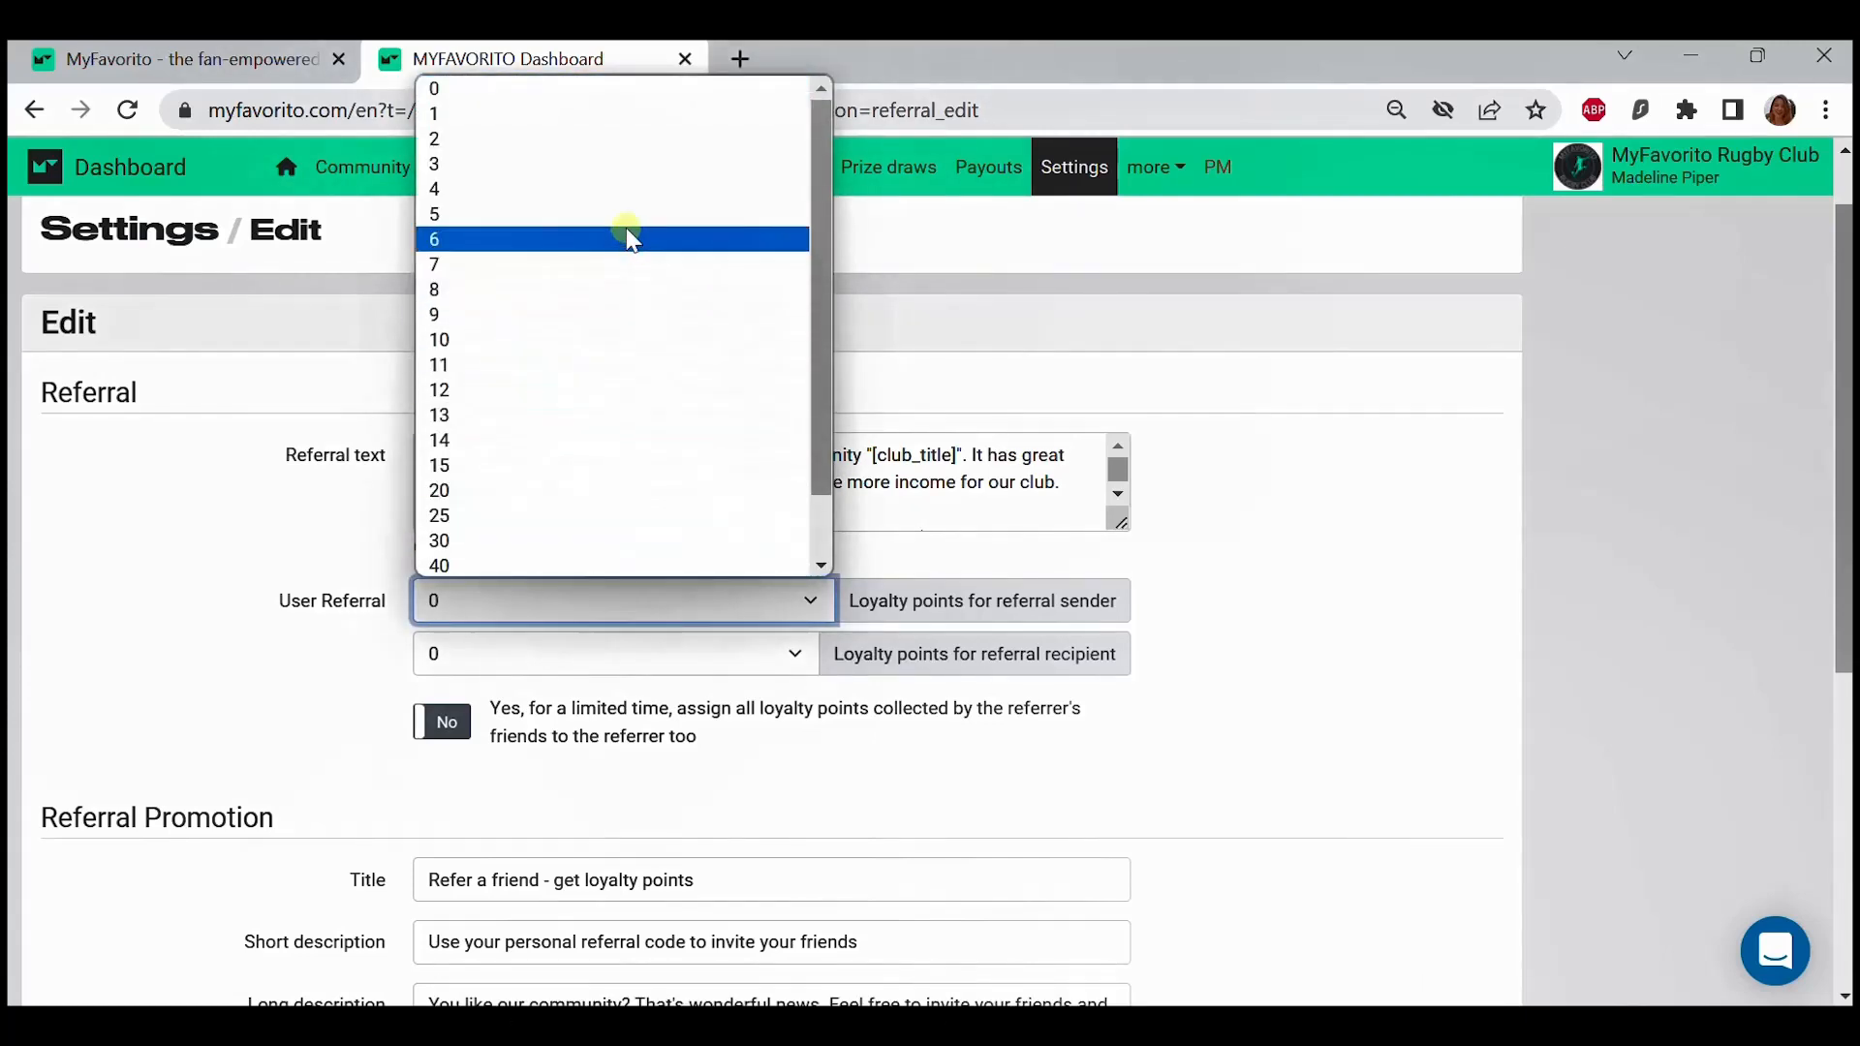
{"action": "left_click", "coordinate": [624, 225]}
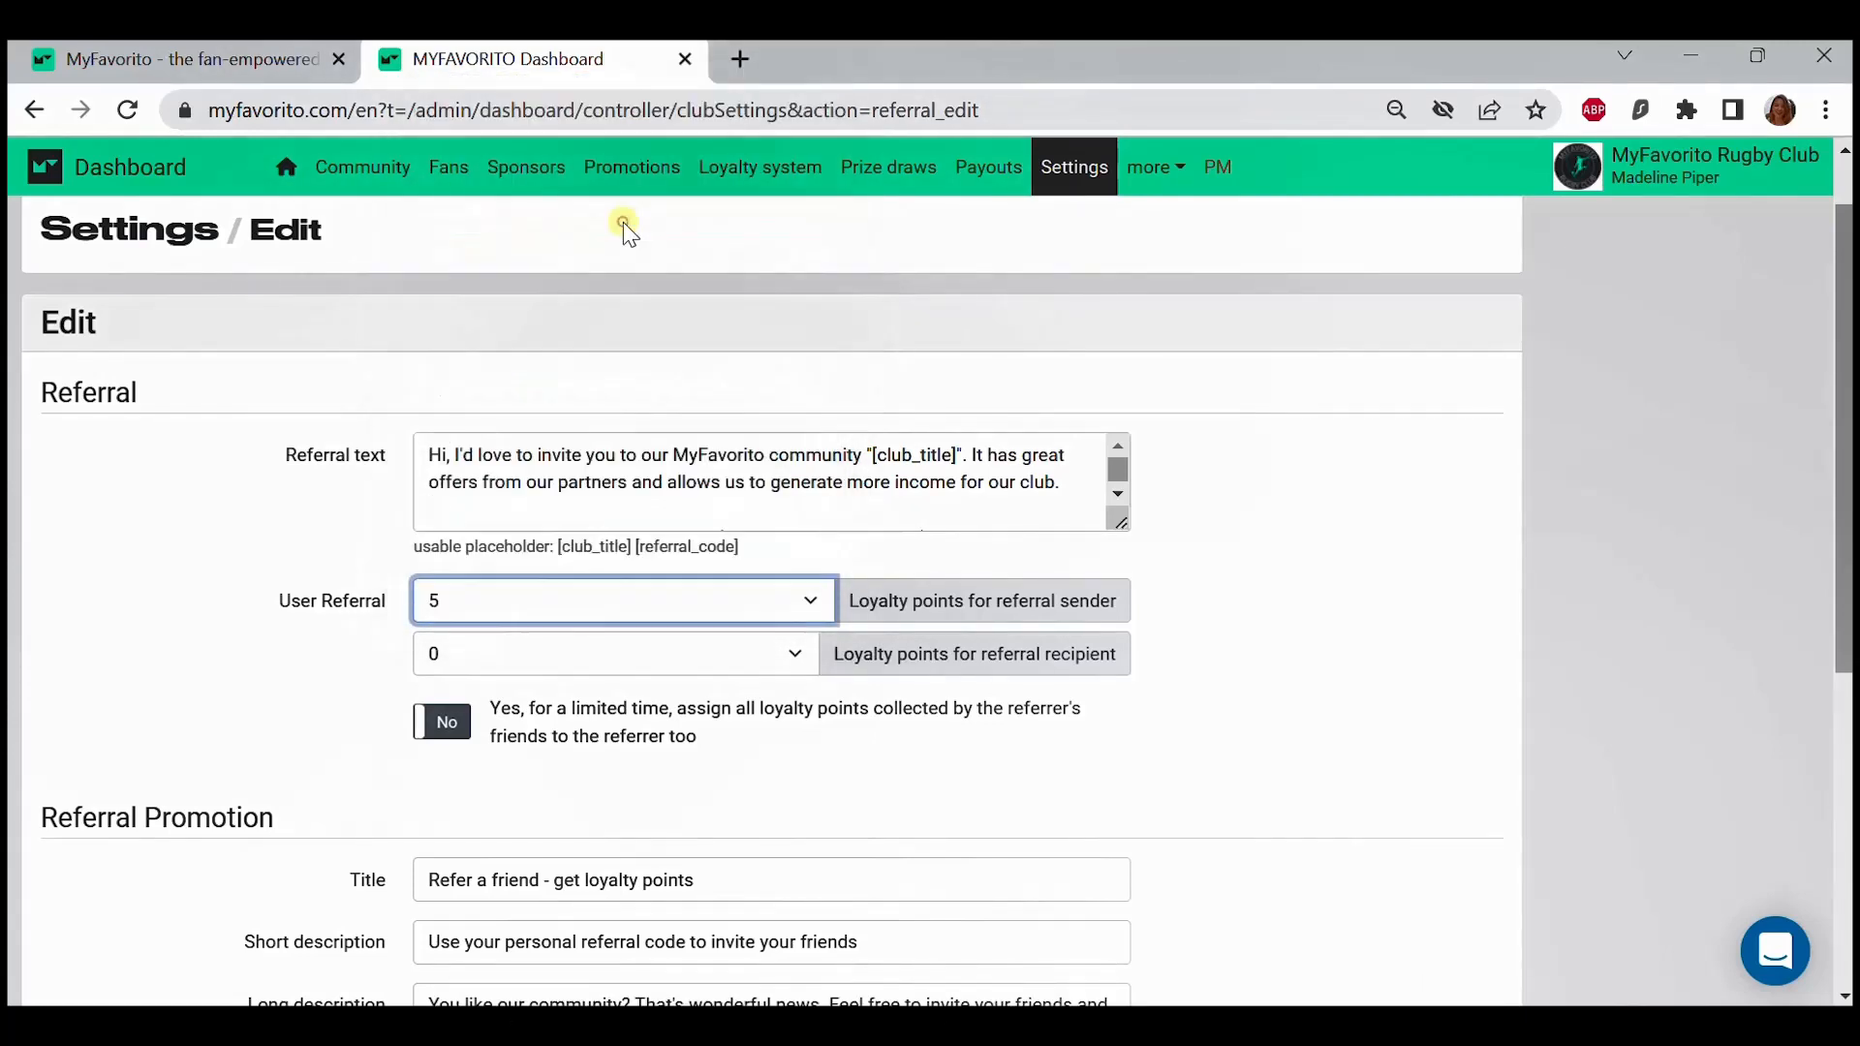
{"action": "left_click", "coordinate": [624, 653]}
{"action": "left_click", "coordinate": [540, 273]}
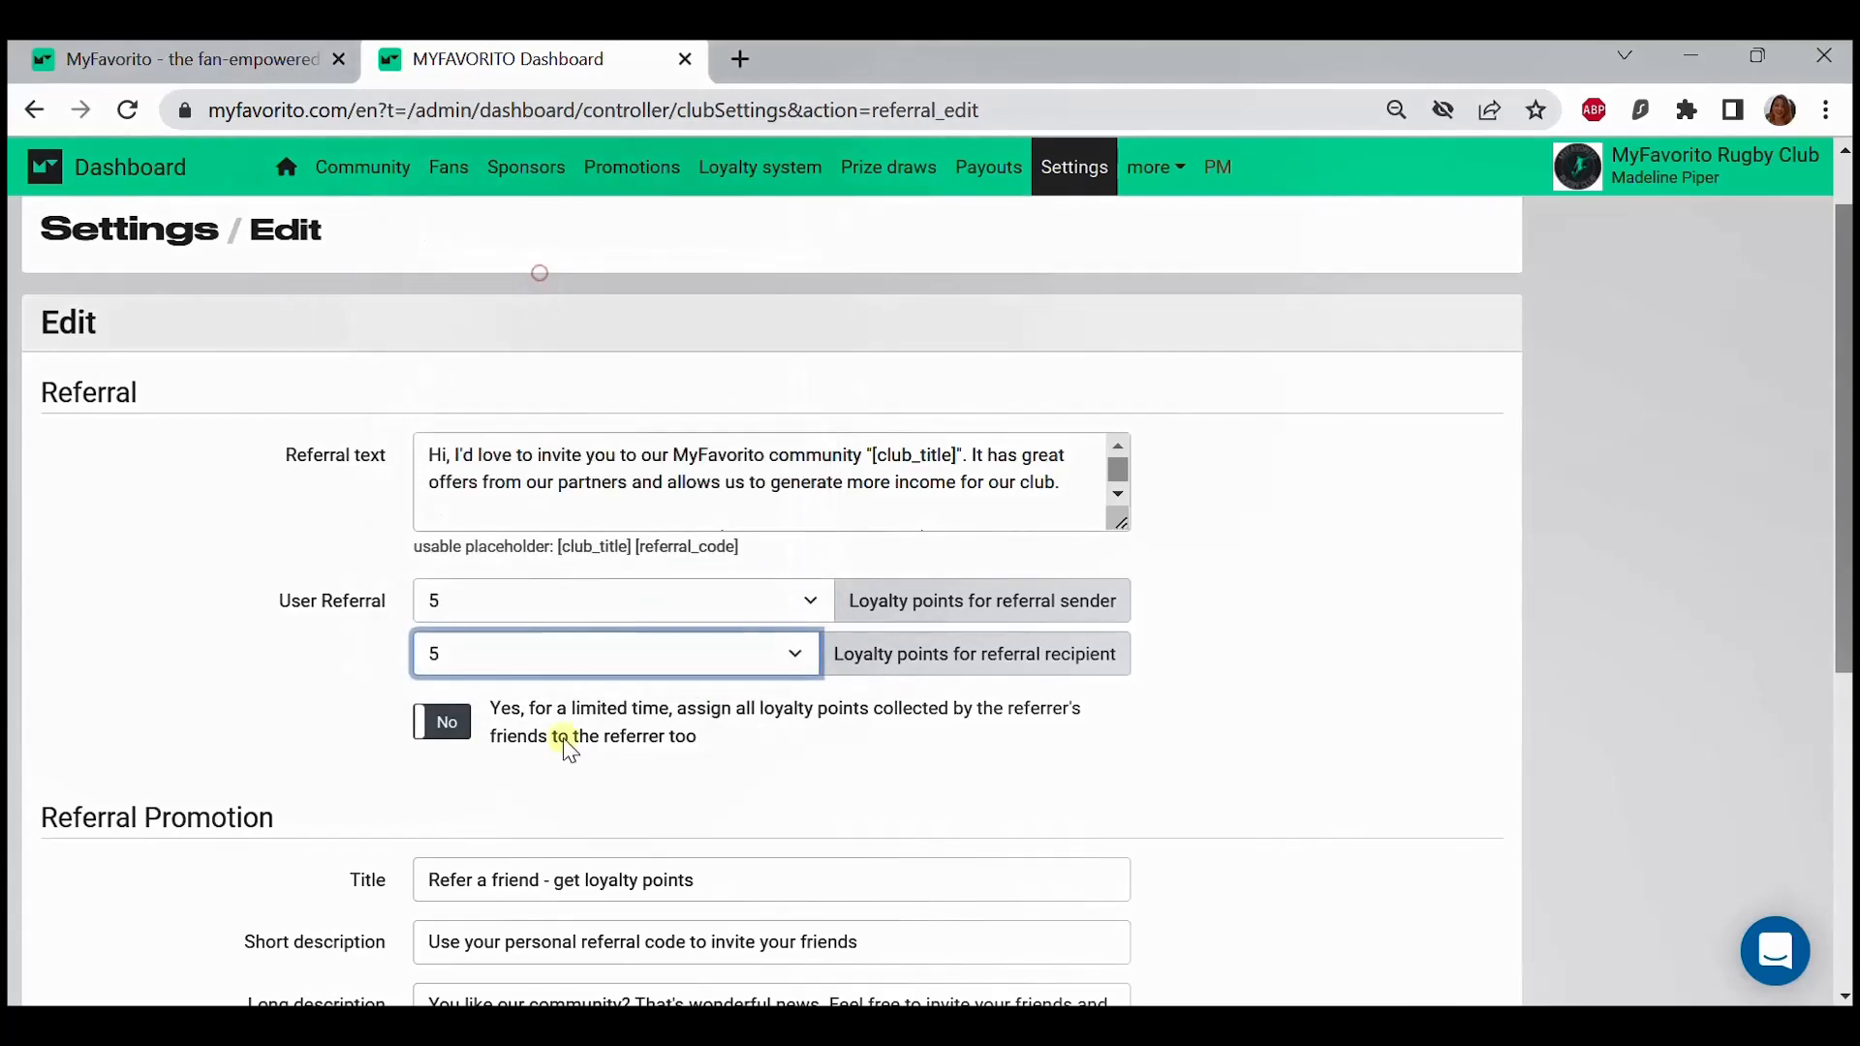
{"action": "left_click", "coordinate": [539, 800]}
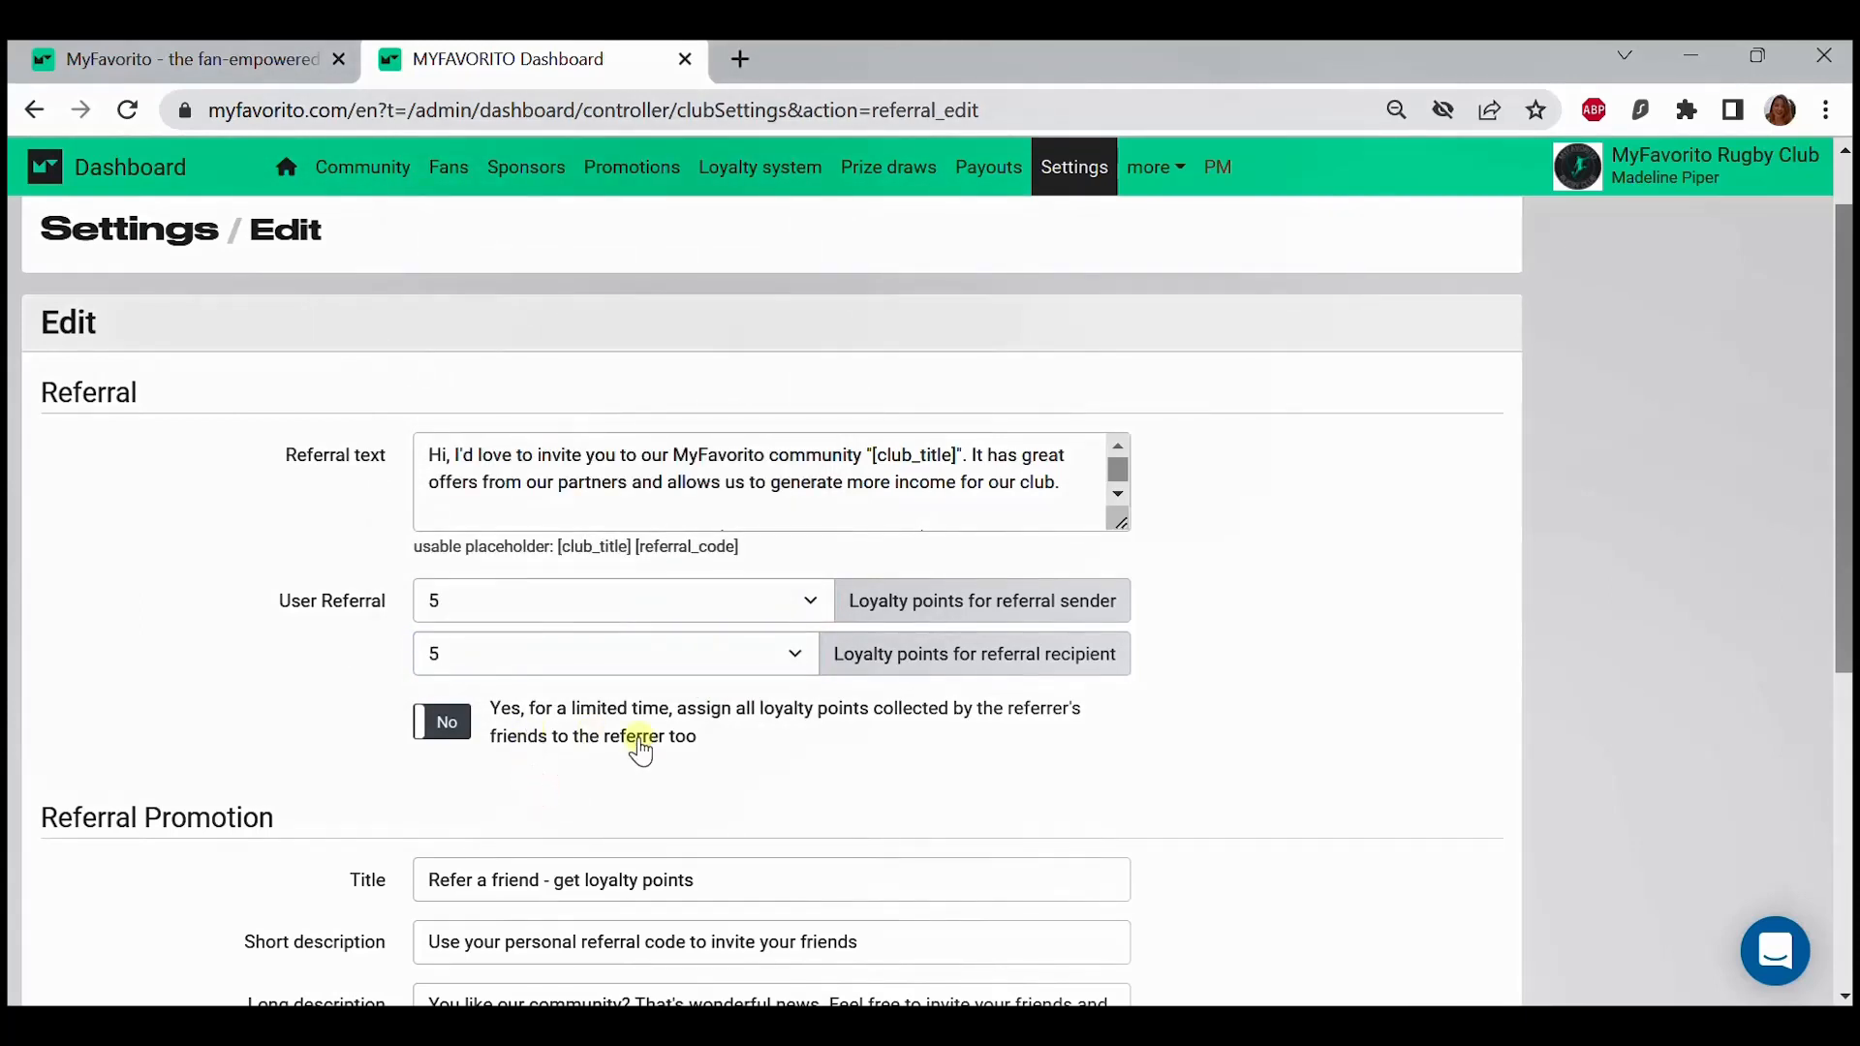
Try the option that assigns friends' collected loyalty points to the referrer for a limited time, and switch it back off
{"action": "left_click", "coordinate": [444, 723]}
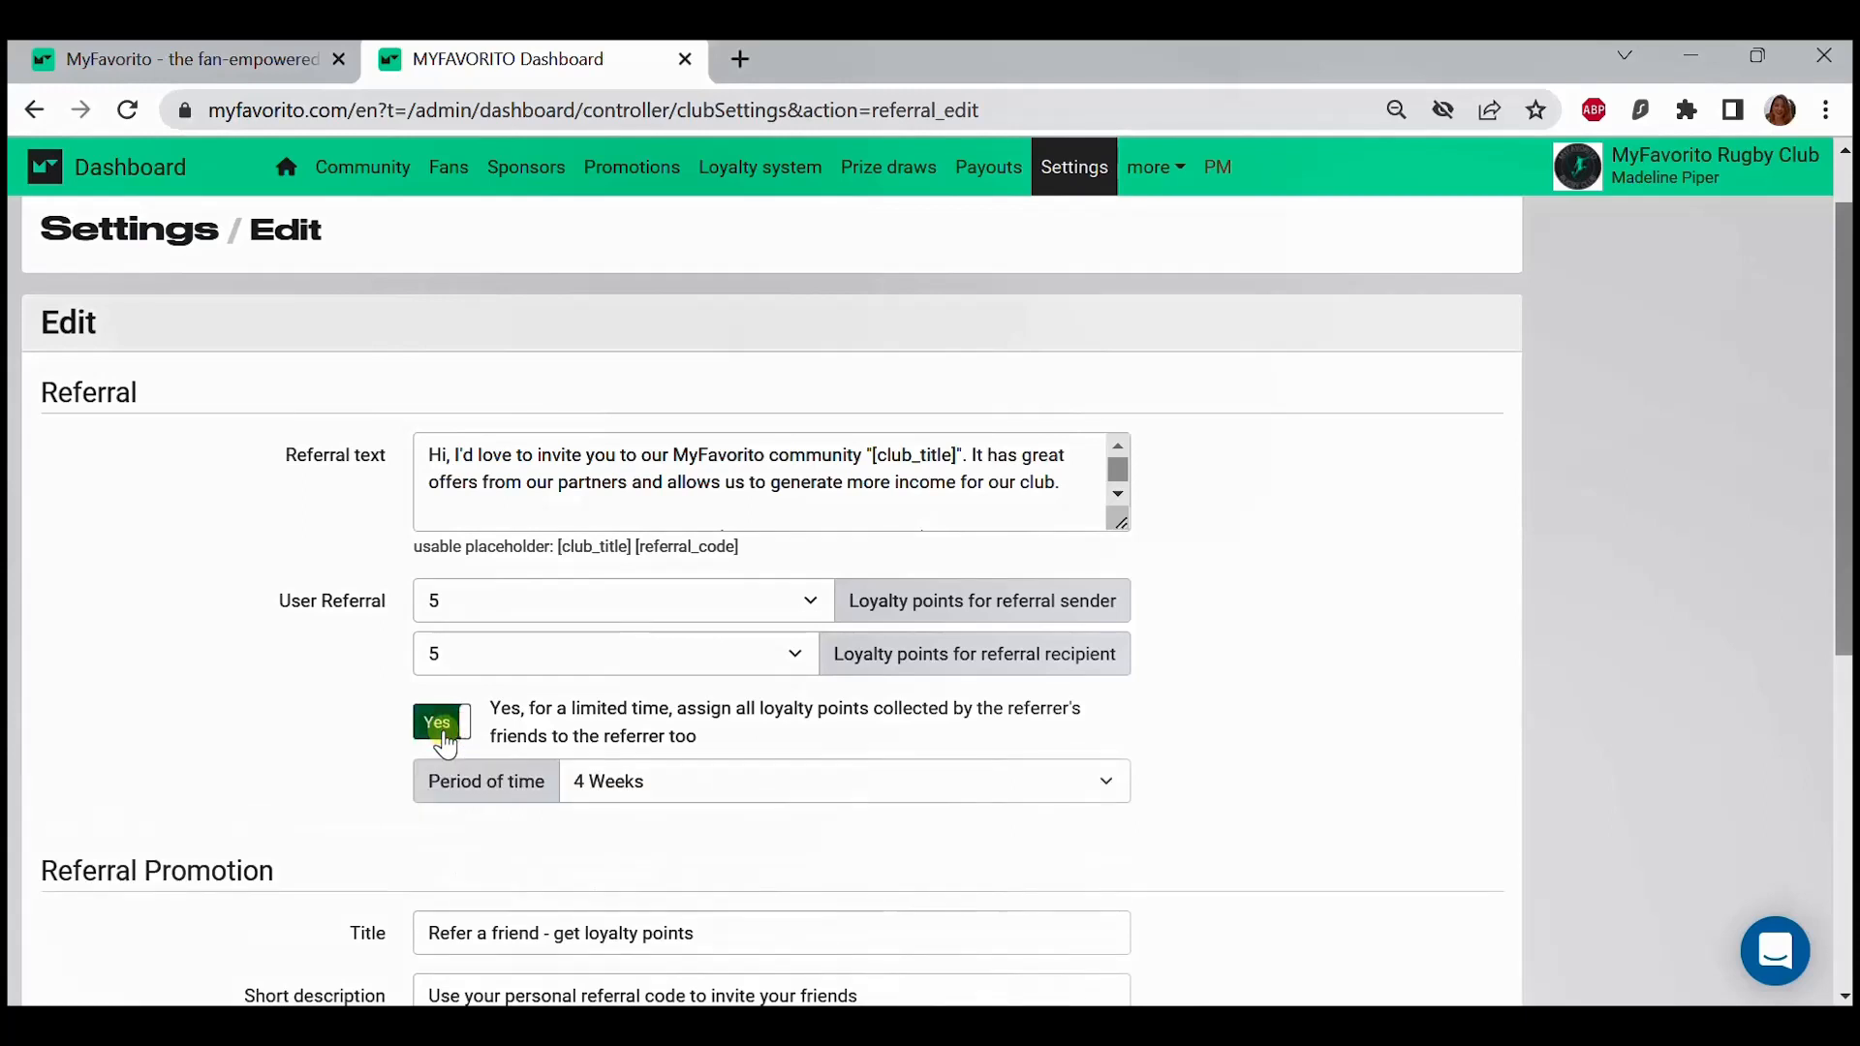
{"action": "left_click", "coordinate": [444, 723]}
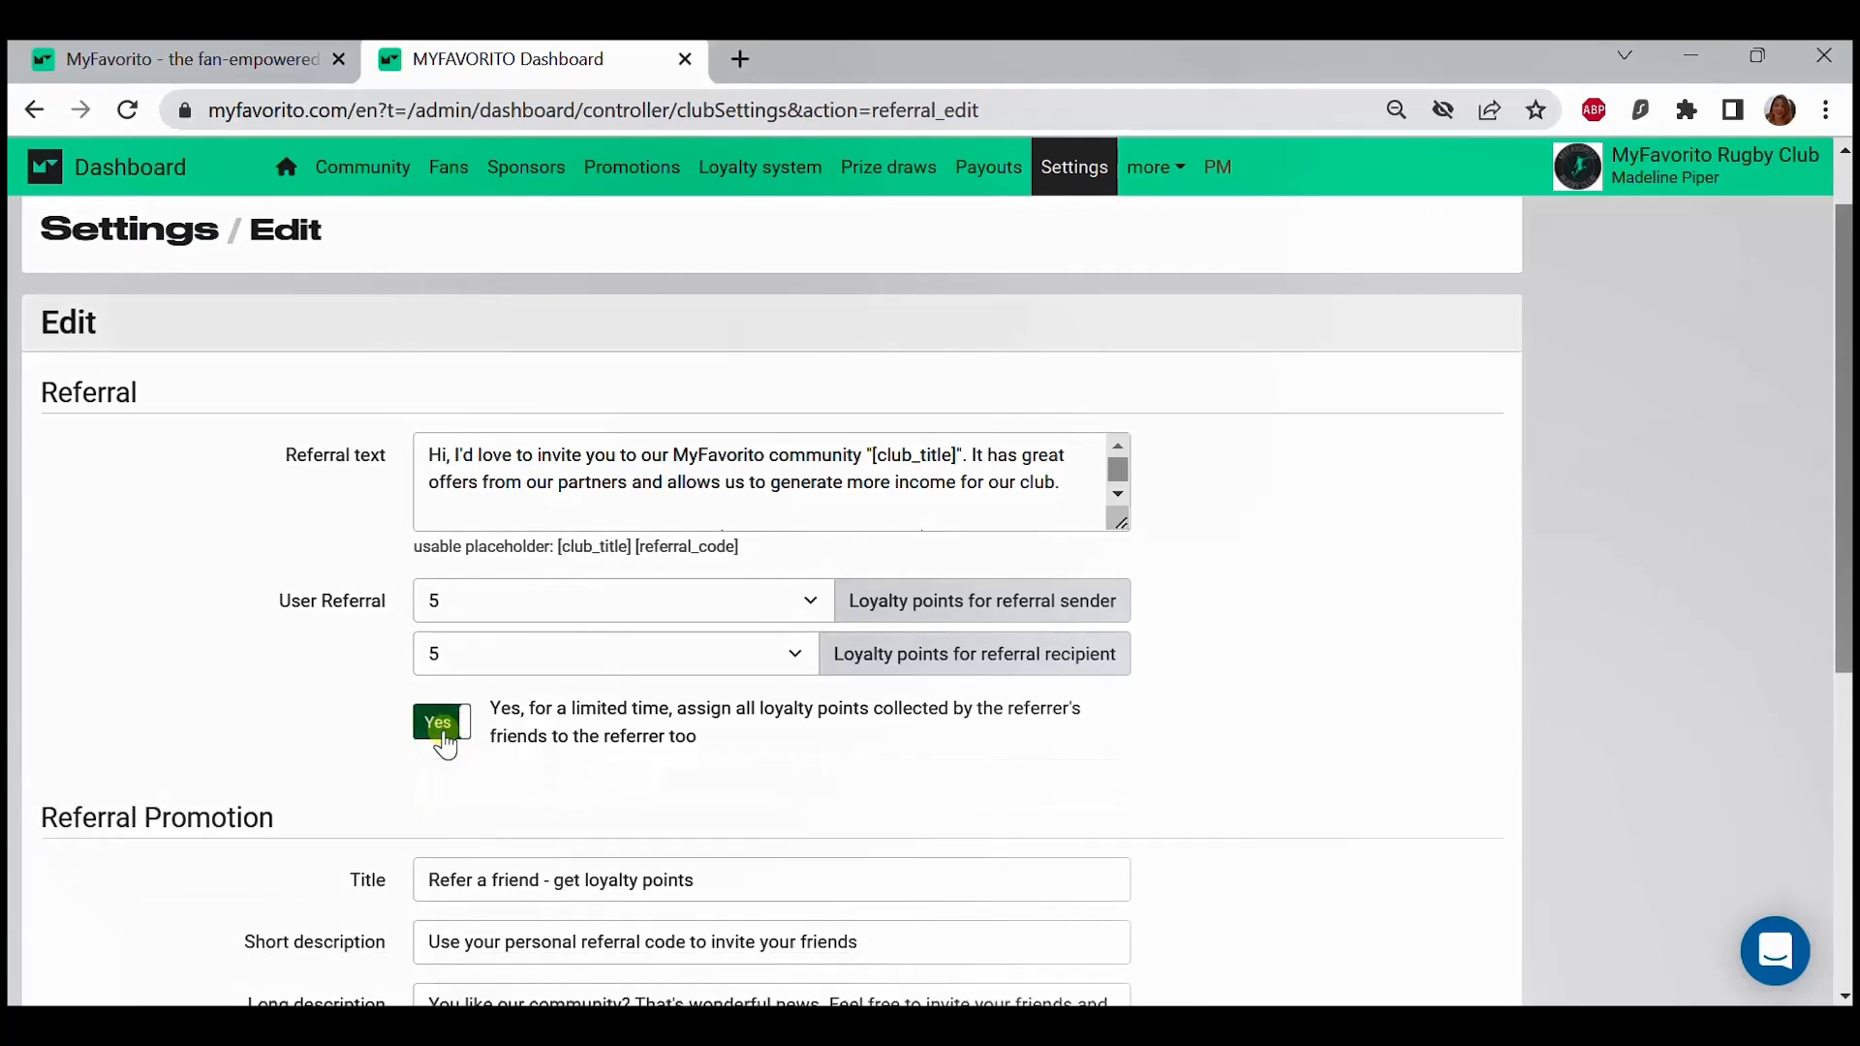
Upload Referral.jpg as the Referral Promotion image and save the referral settings
{"action": "scroll", "coordinate": [353, 818], "scroll_direction": "down", "scroll_amount": 3}
{"action": "scroll", "coordinate": [346, 824], "scroll_direction": "down", "scroll_amount": 2}
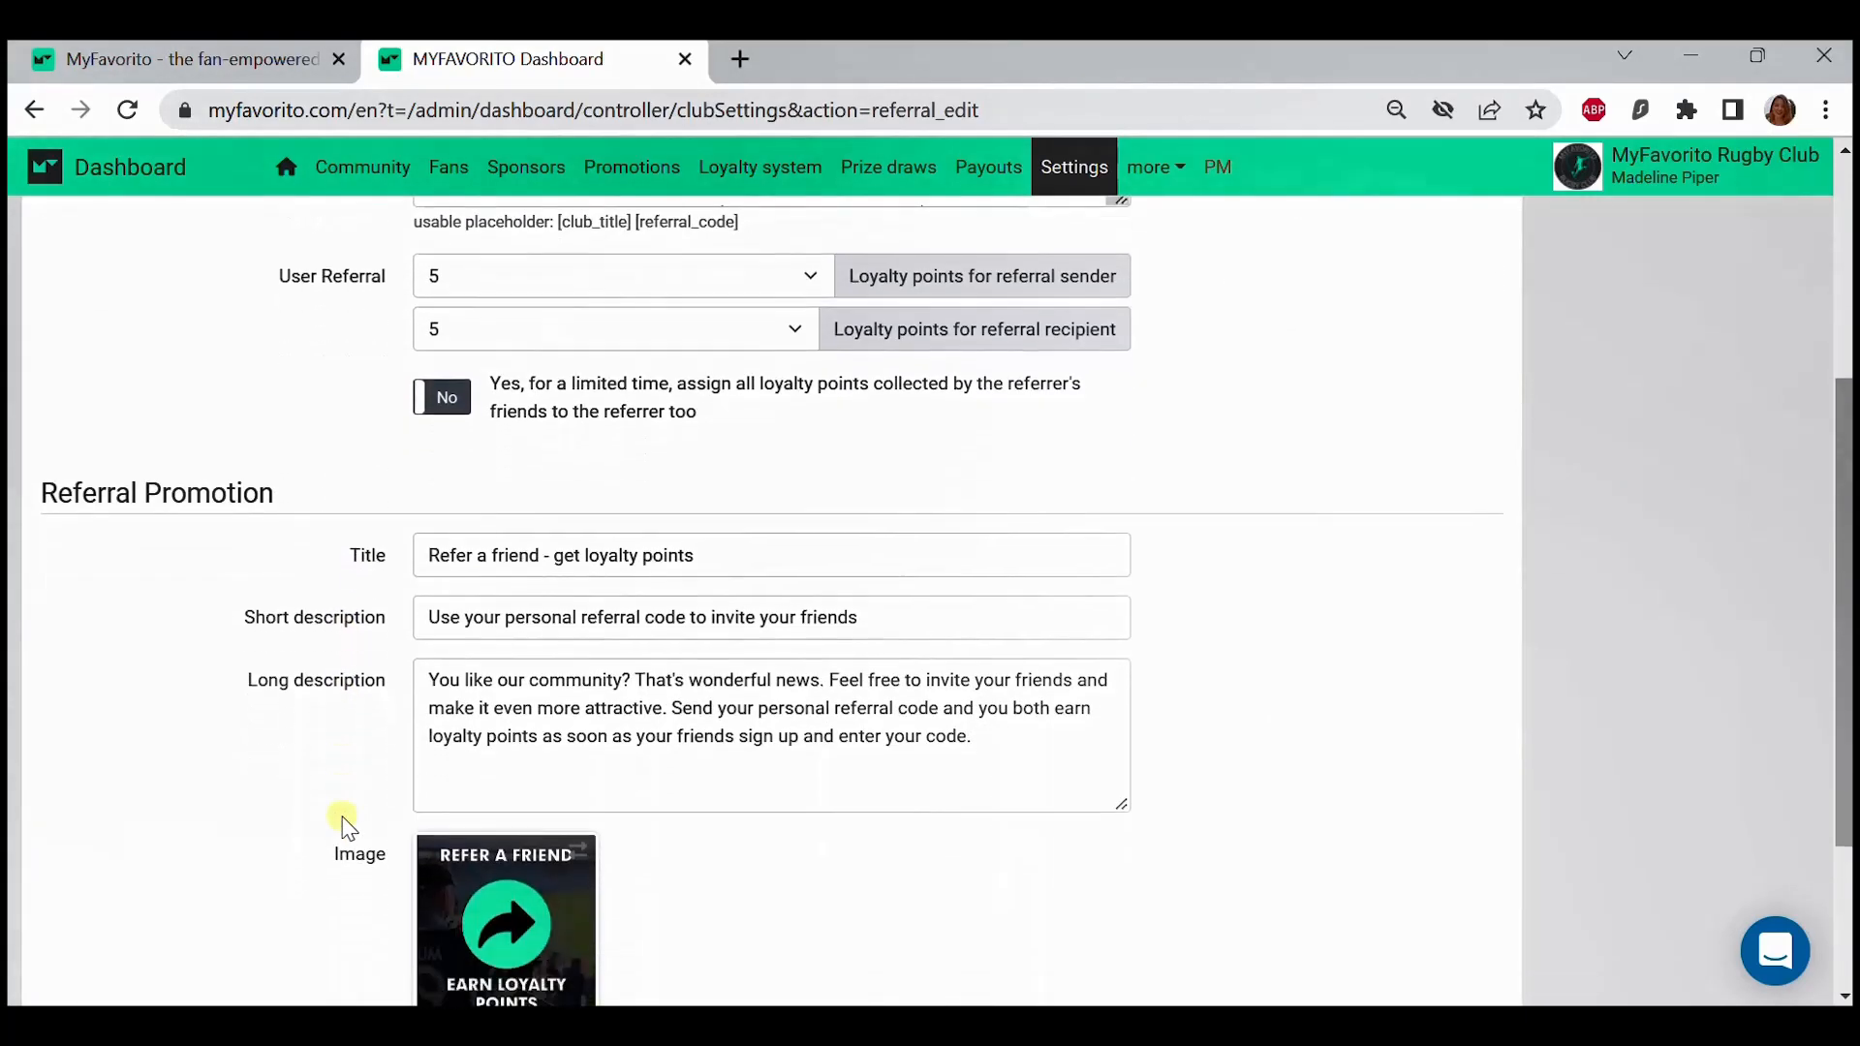
{"action": "scroll", "coordinate": [985, 794], "scroll_direction": "down", "scroll_amount": 1}
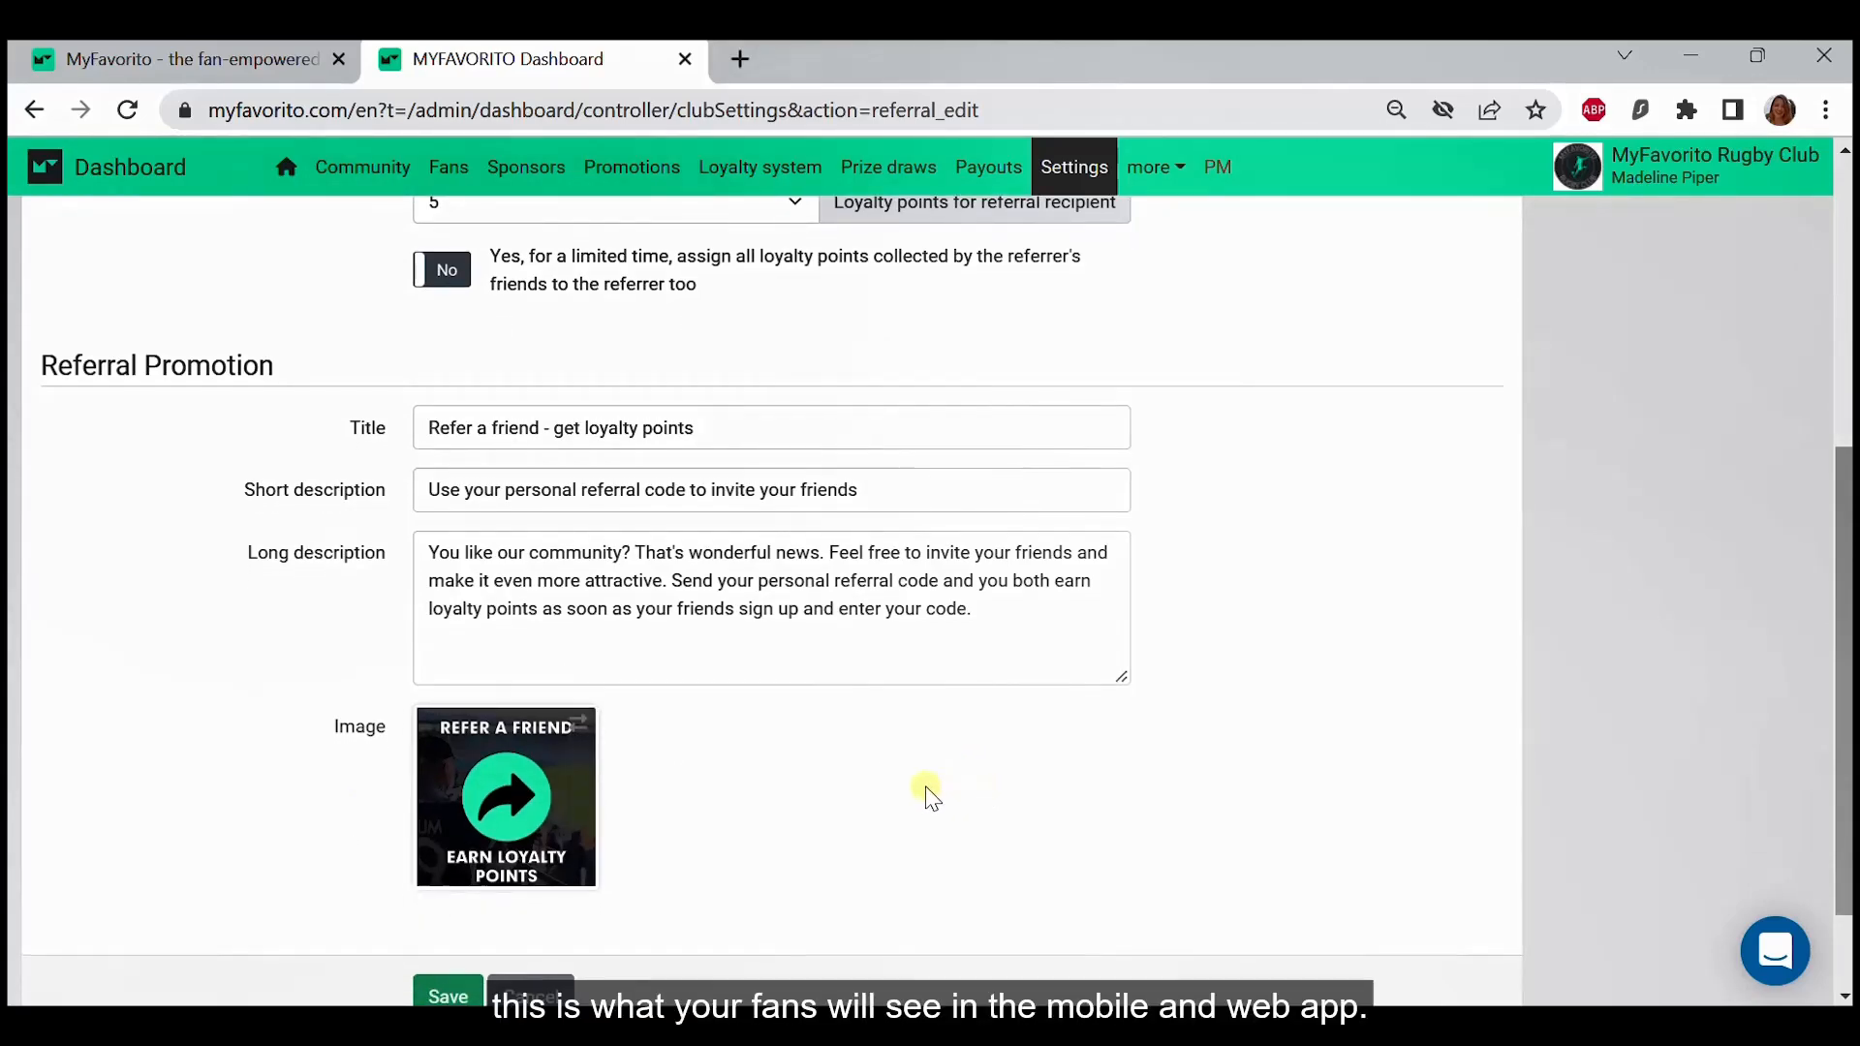
{"action": "left_click", "coordinate": [572, 797]}
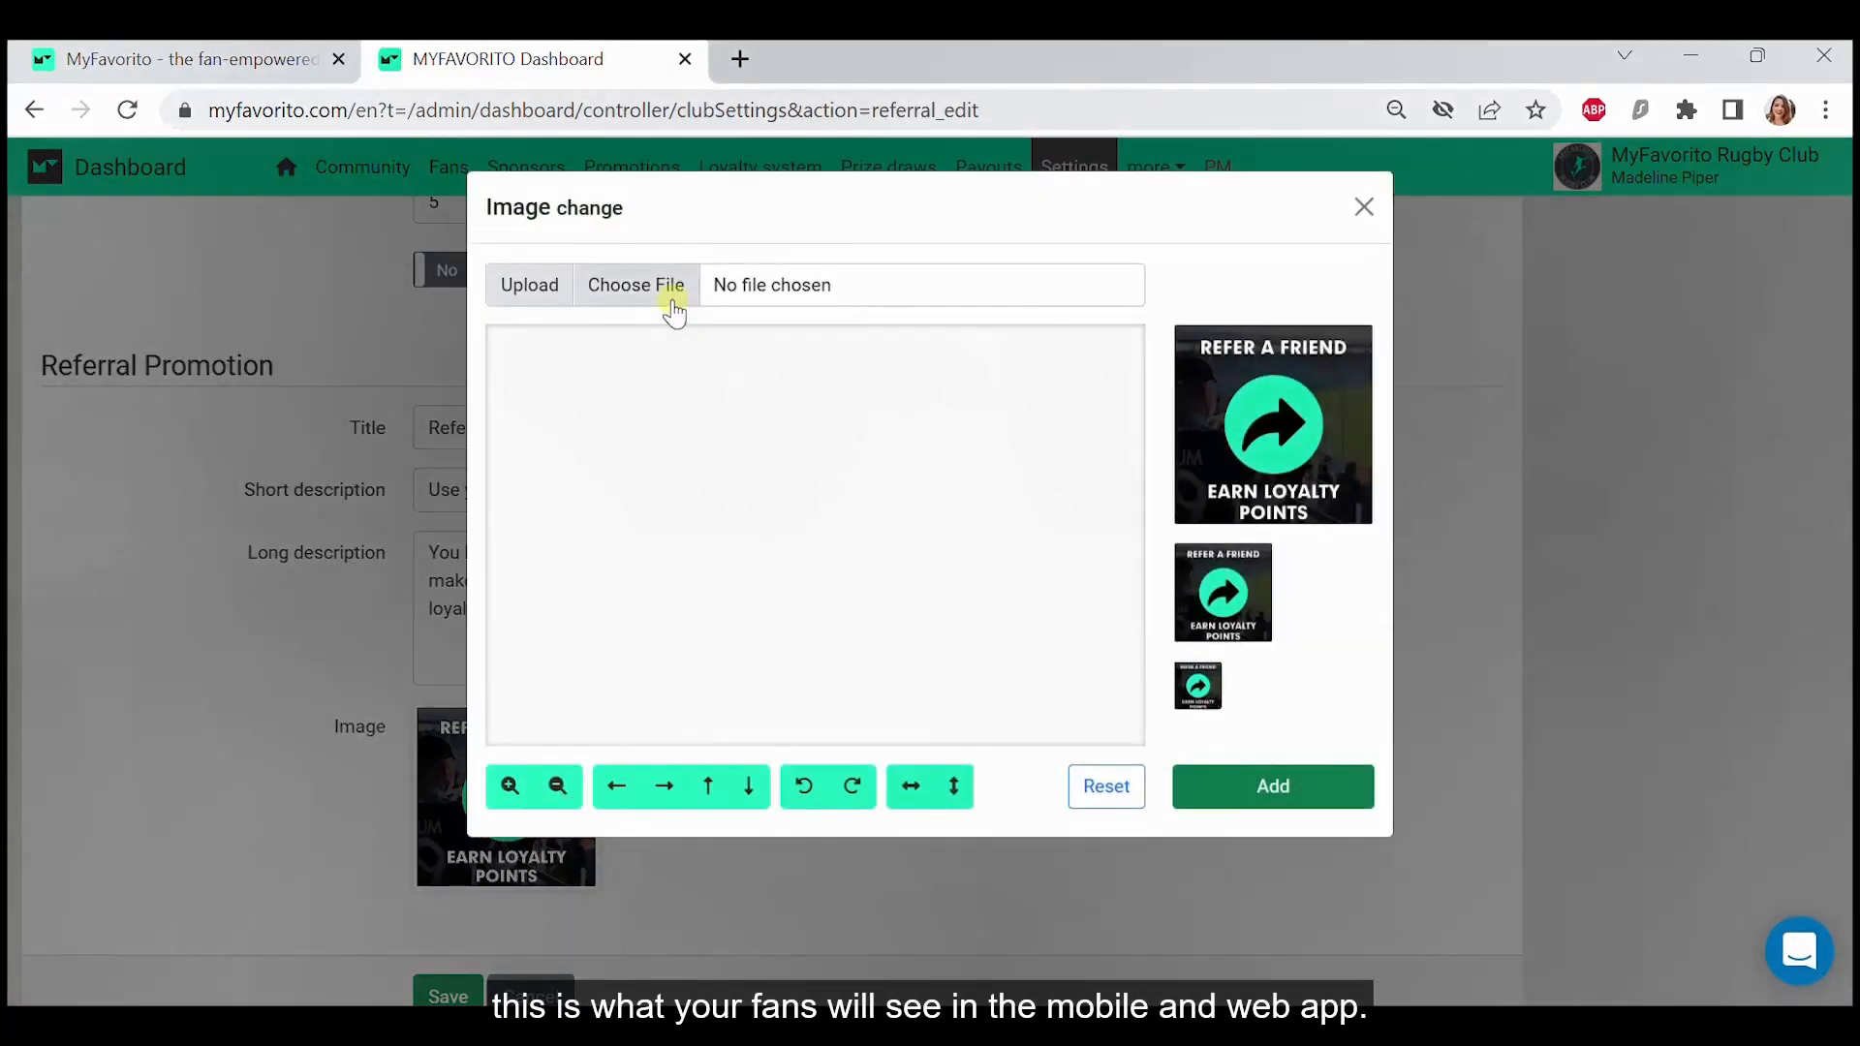
{"action": "left_click", "coordinate": [671, 299]}
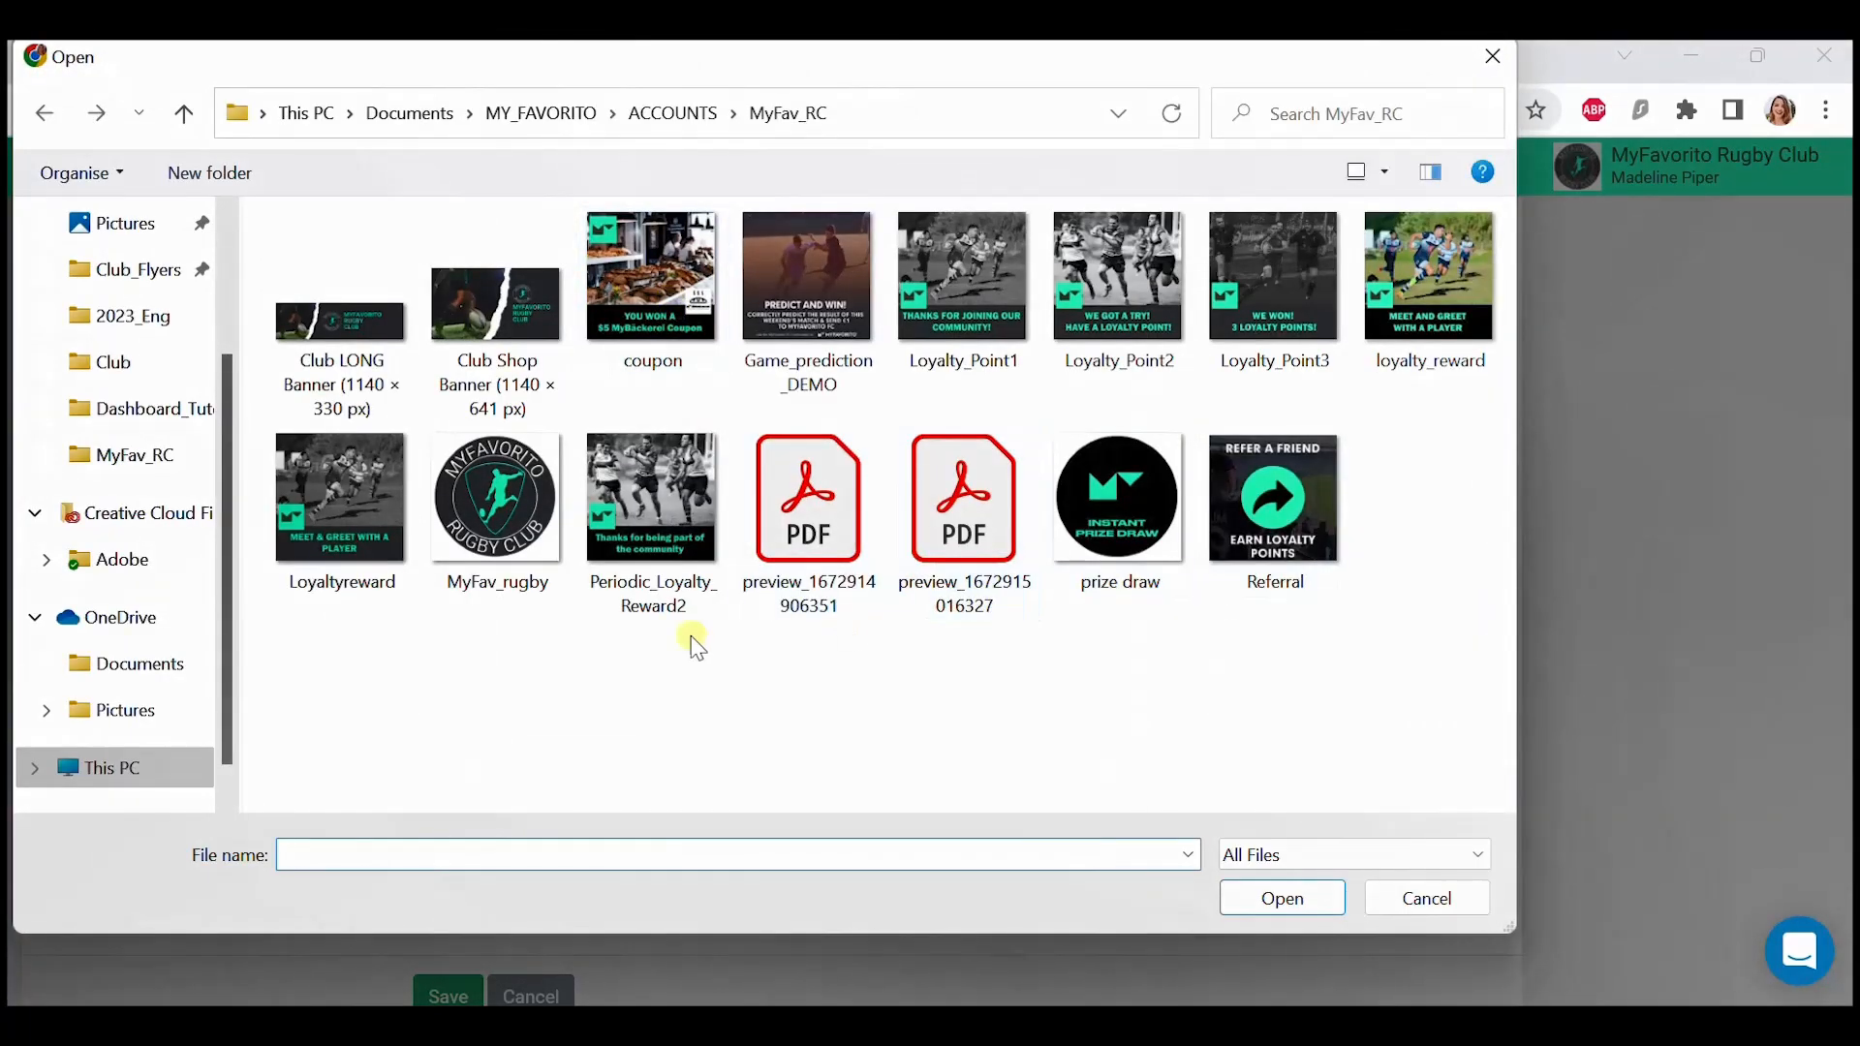
{"action": "left_click", "coordinate": [1286, 516]}
{"action": "left_click", "coordinate": [1304, 904]}
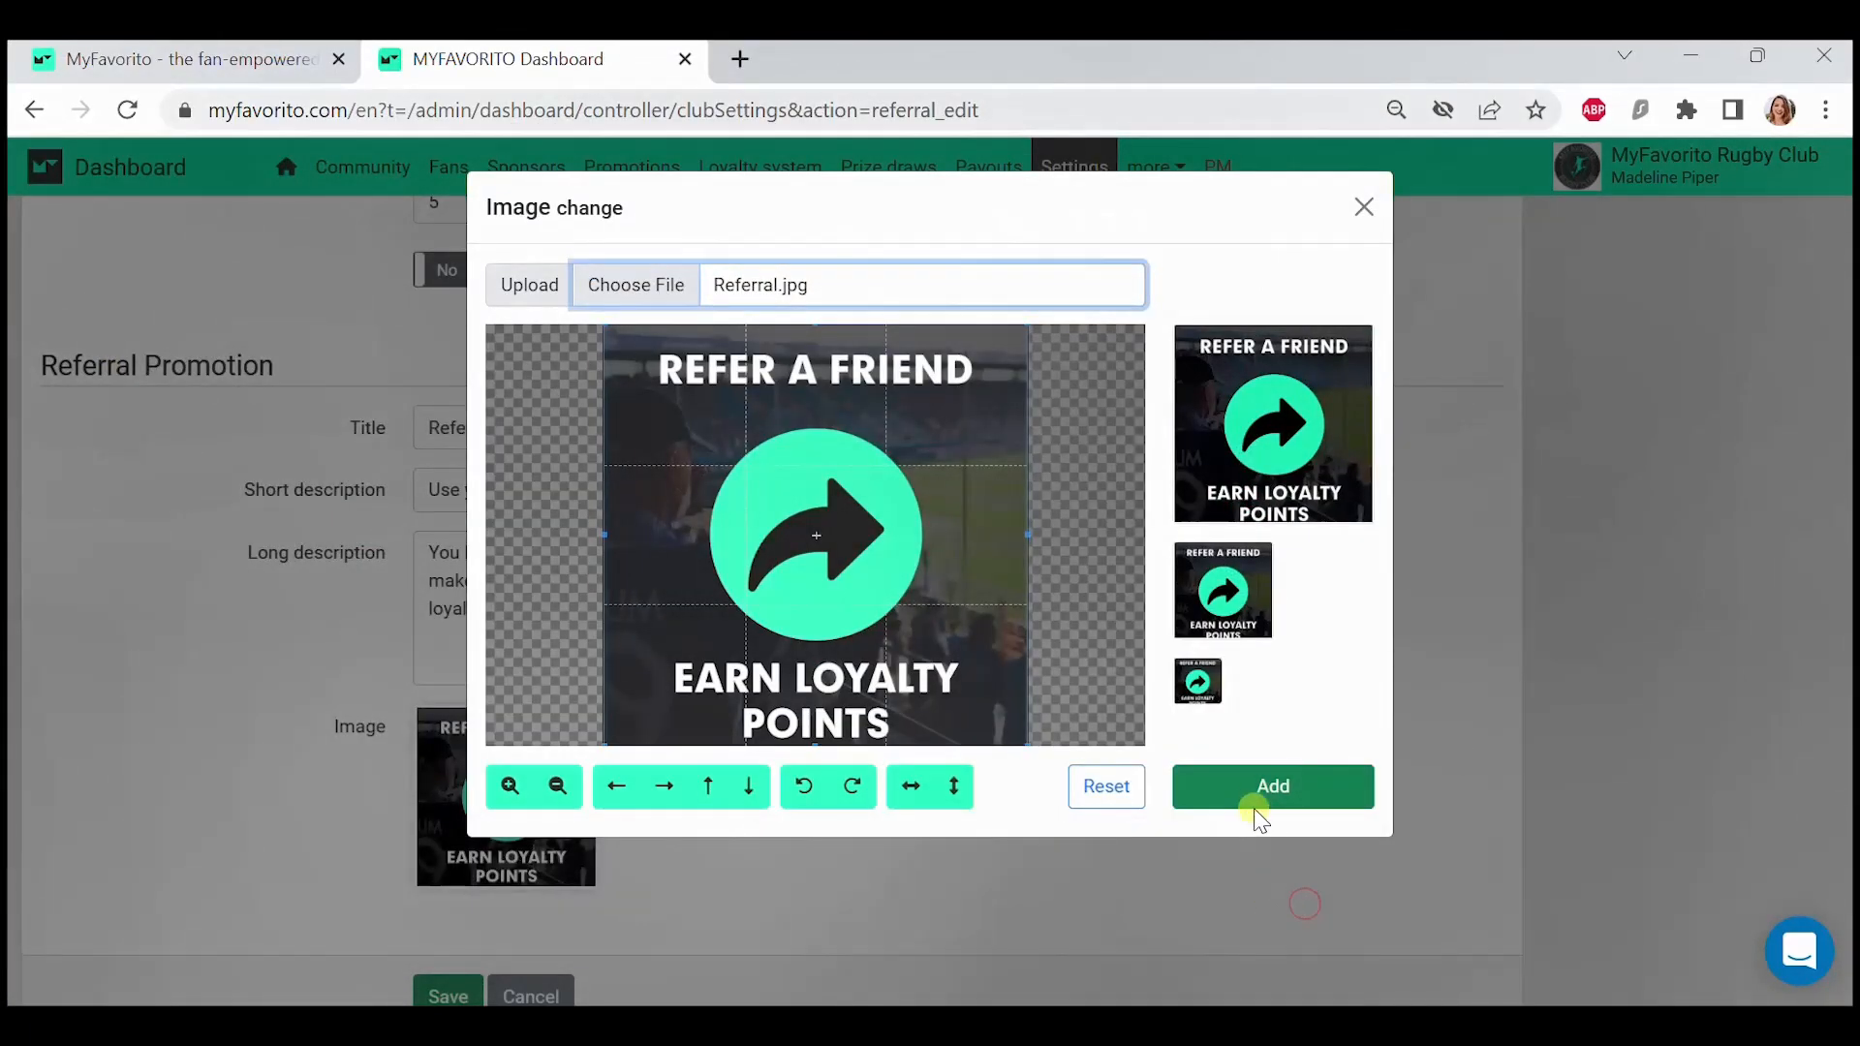
{"action": "left_click", "coordinate": [1255, 794]}
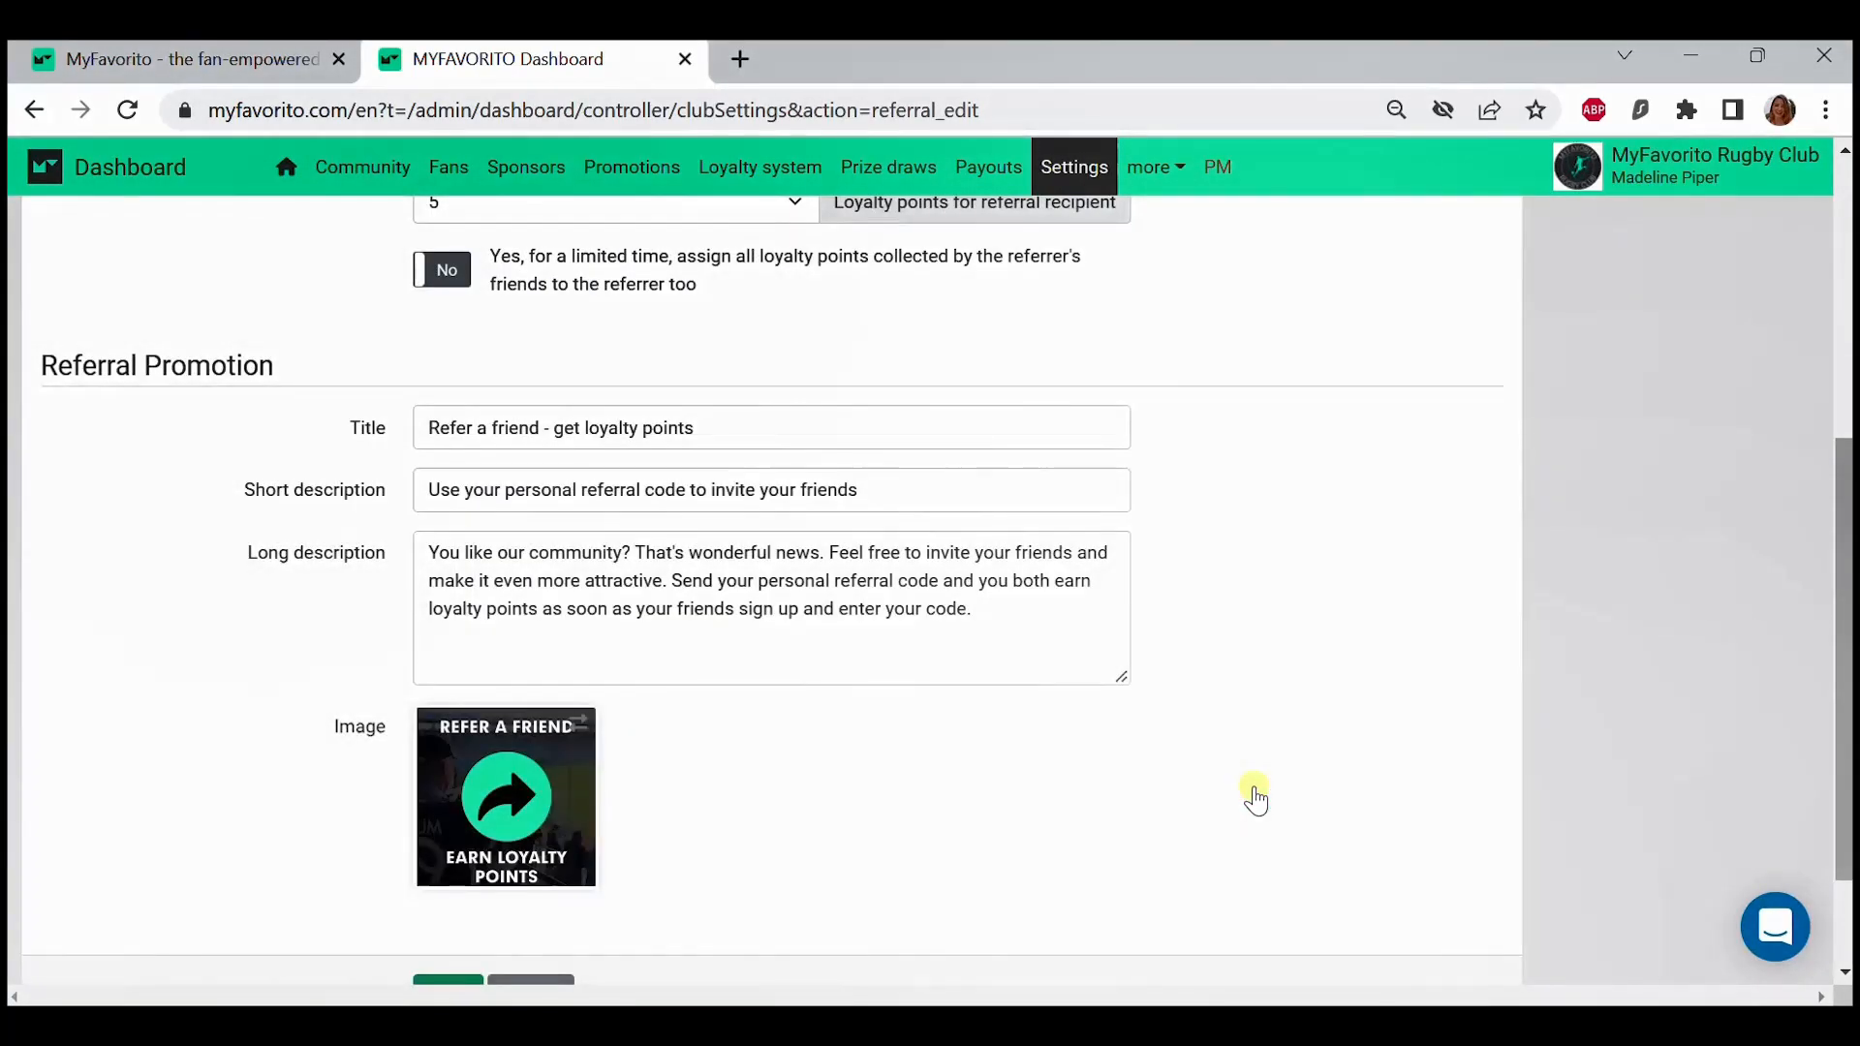
{"action": "scroll", "coordinate": [1255, 796], "scroll_direction": "down", "scroll_amount": 1}
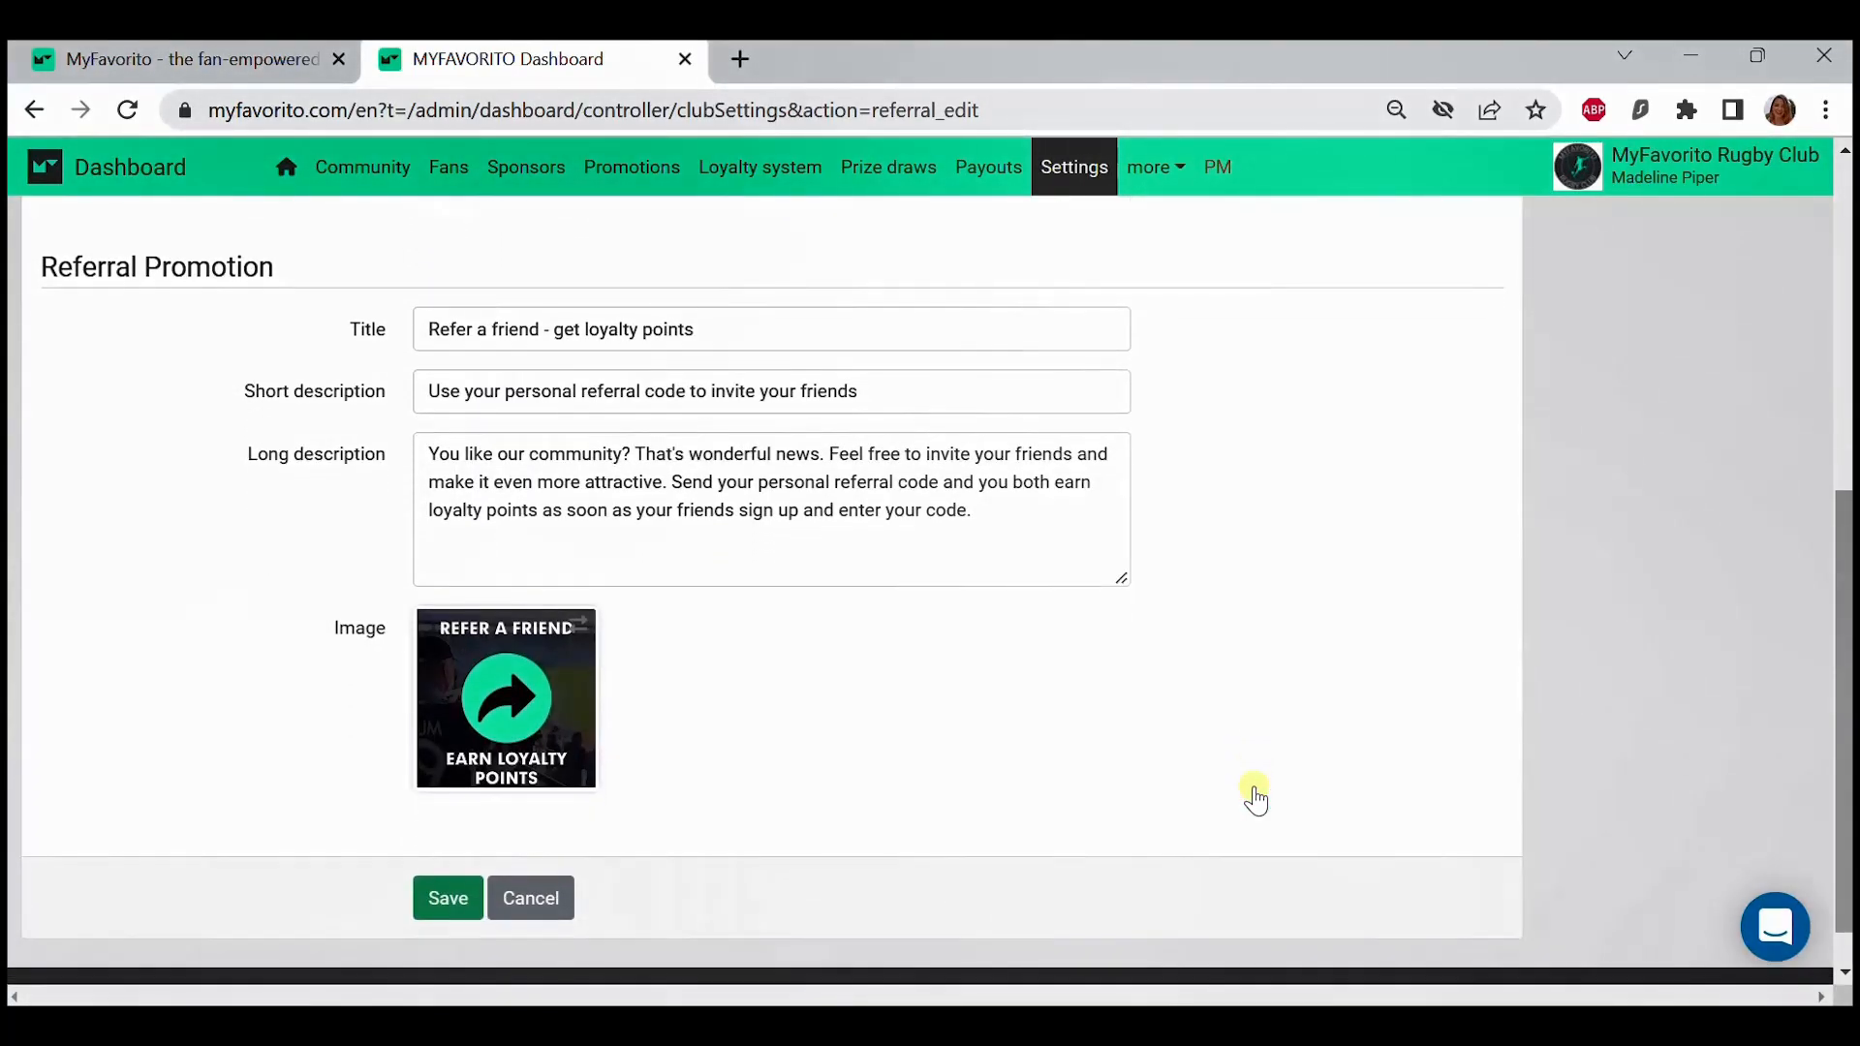
{"action": "left_click", "coordinate": [447, 900]}
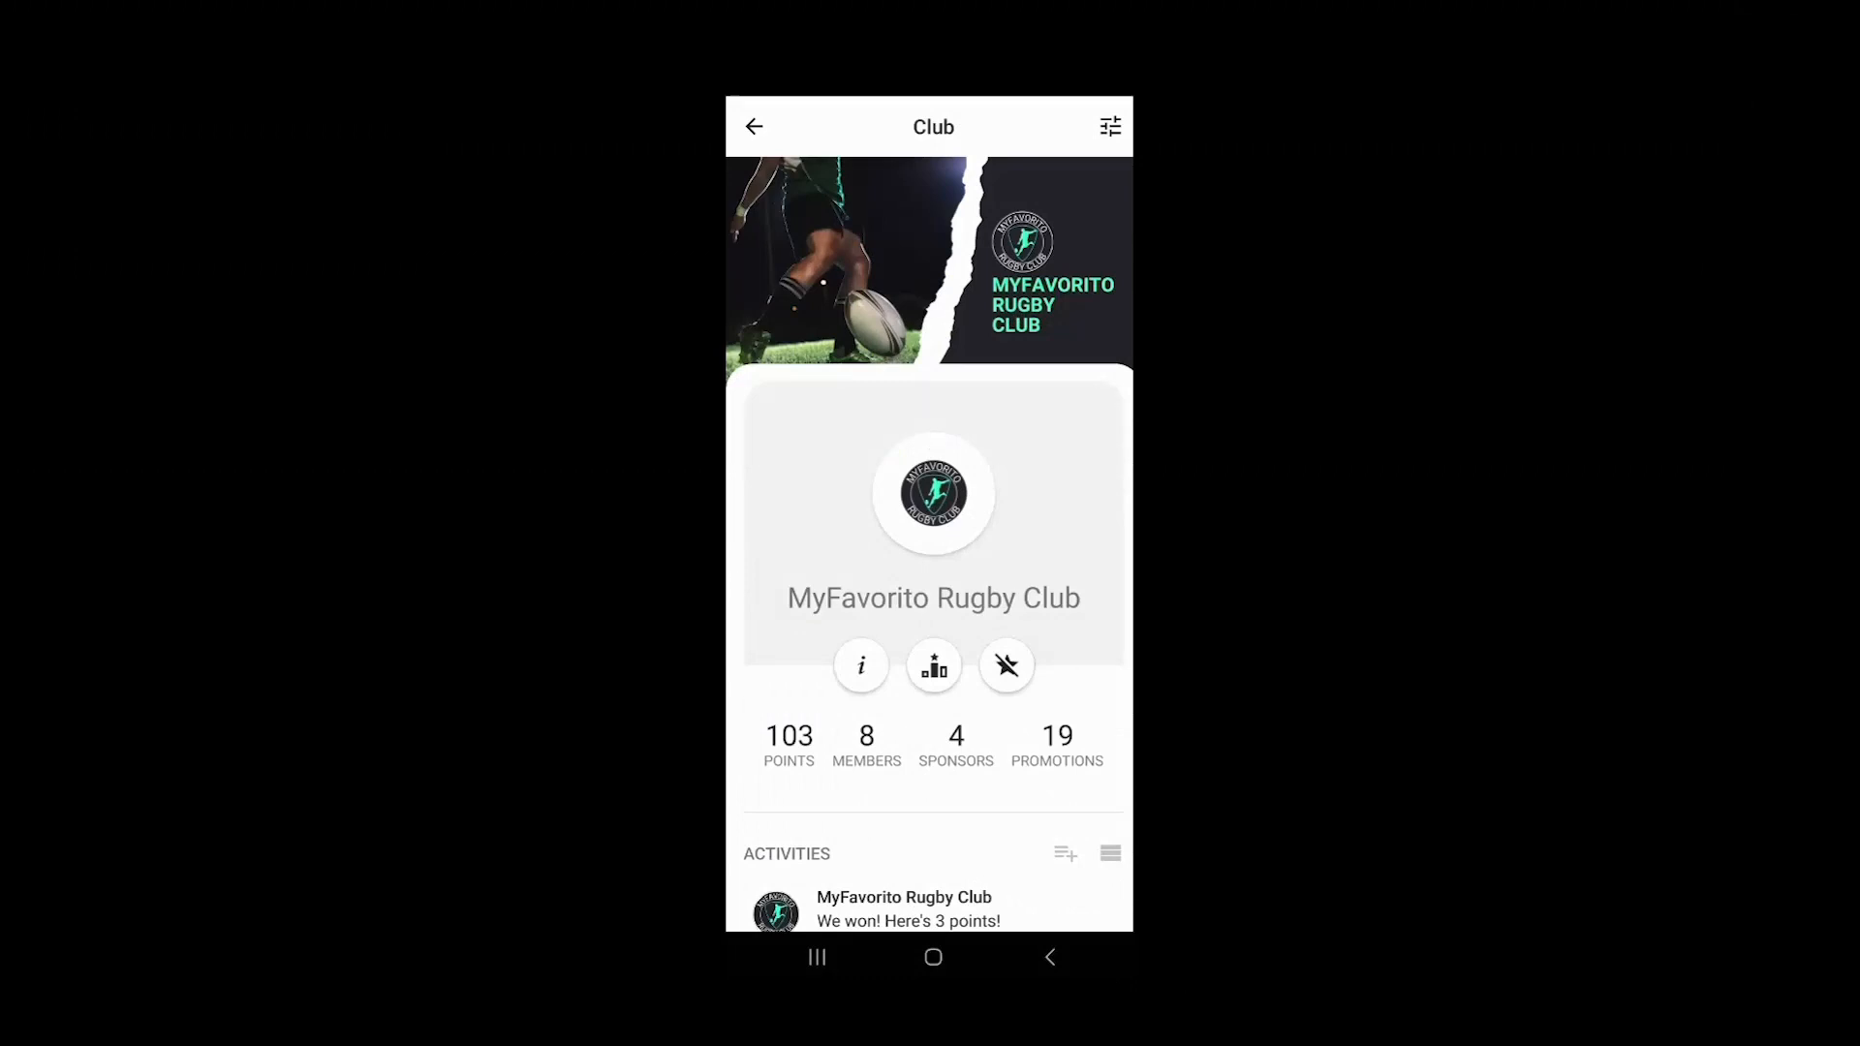
In the MyFavorito mobile app, open the club's Refer a friend promotion and review its description, referral code and point rewards
{"action": "scroll", "coordinate": [929, 544], "scroll_direction": "down", "scroll_amount": 15}
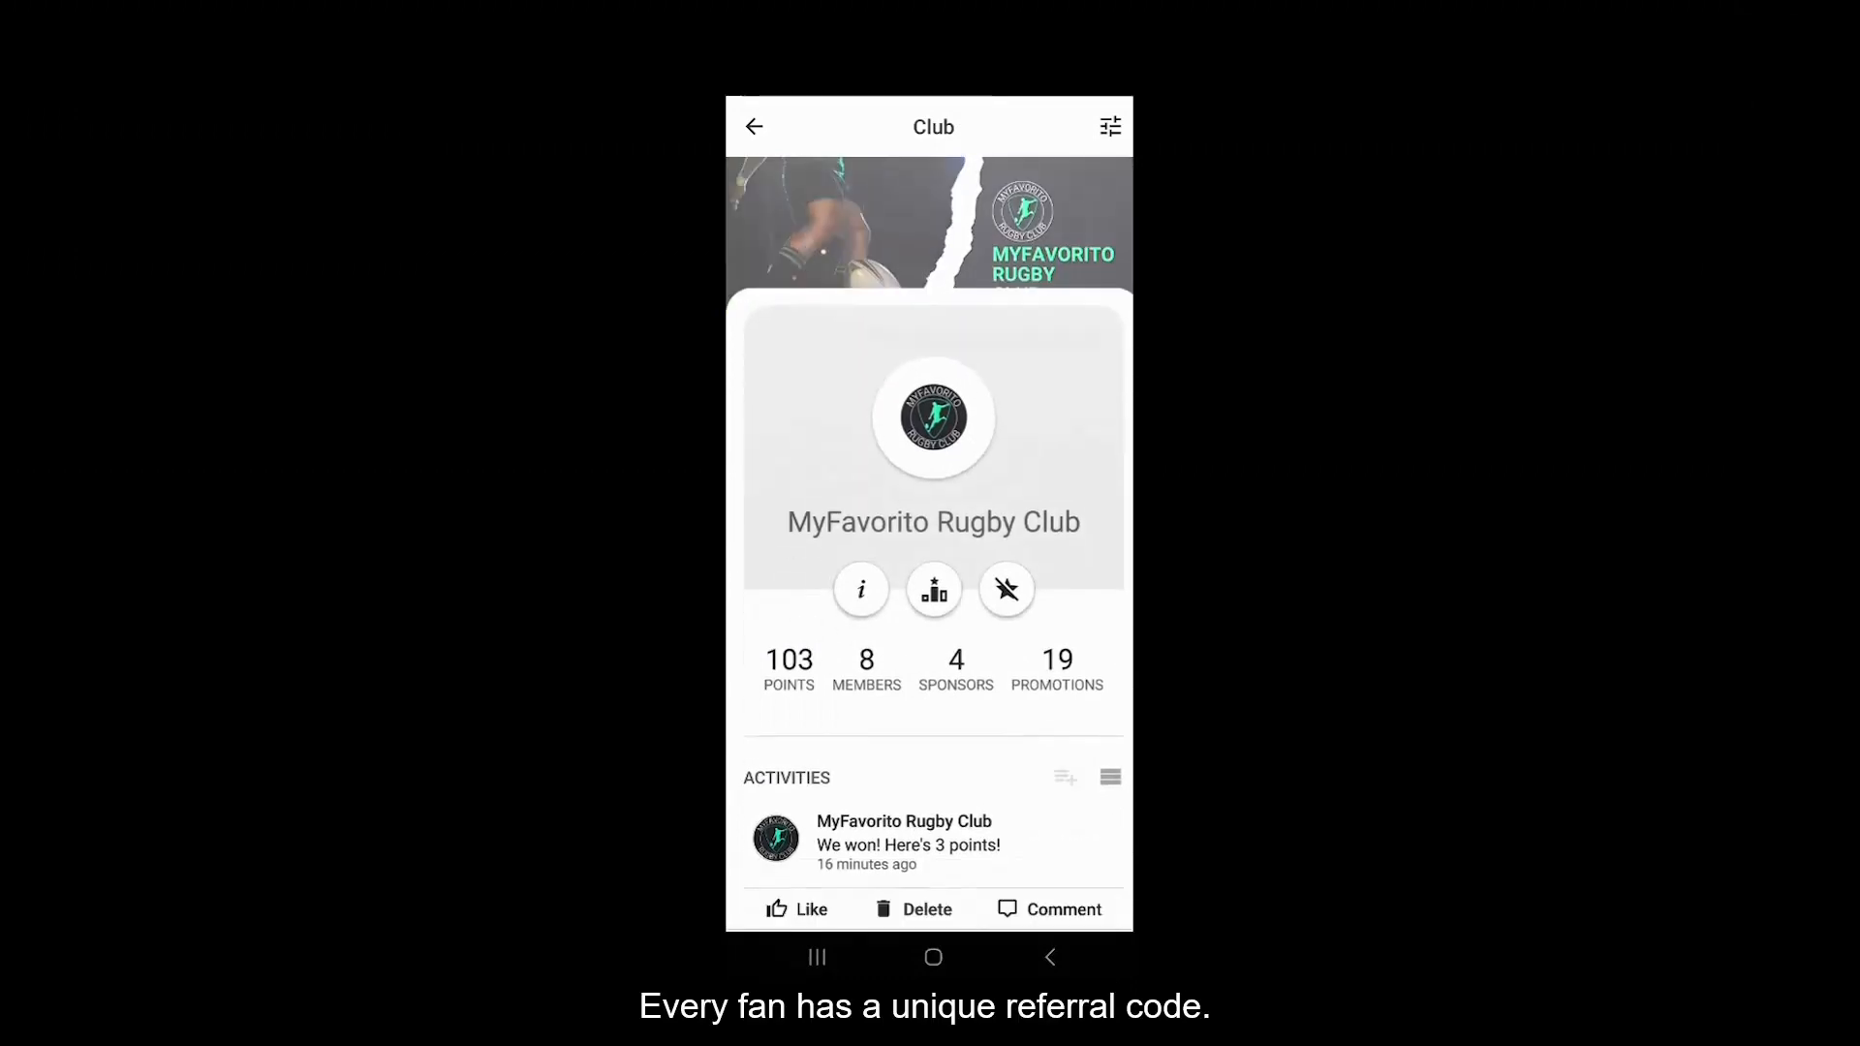
{"action": "scroll", "coordinate": [929, 545], "scroll_direction": "down", "scroll_amount": 5}
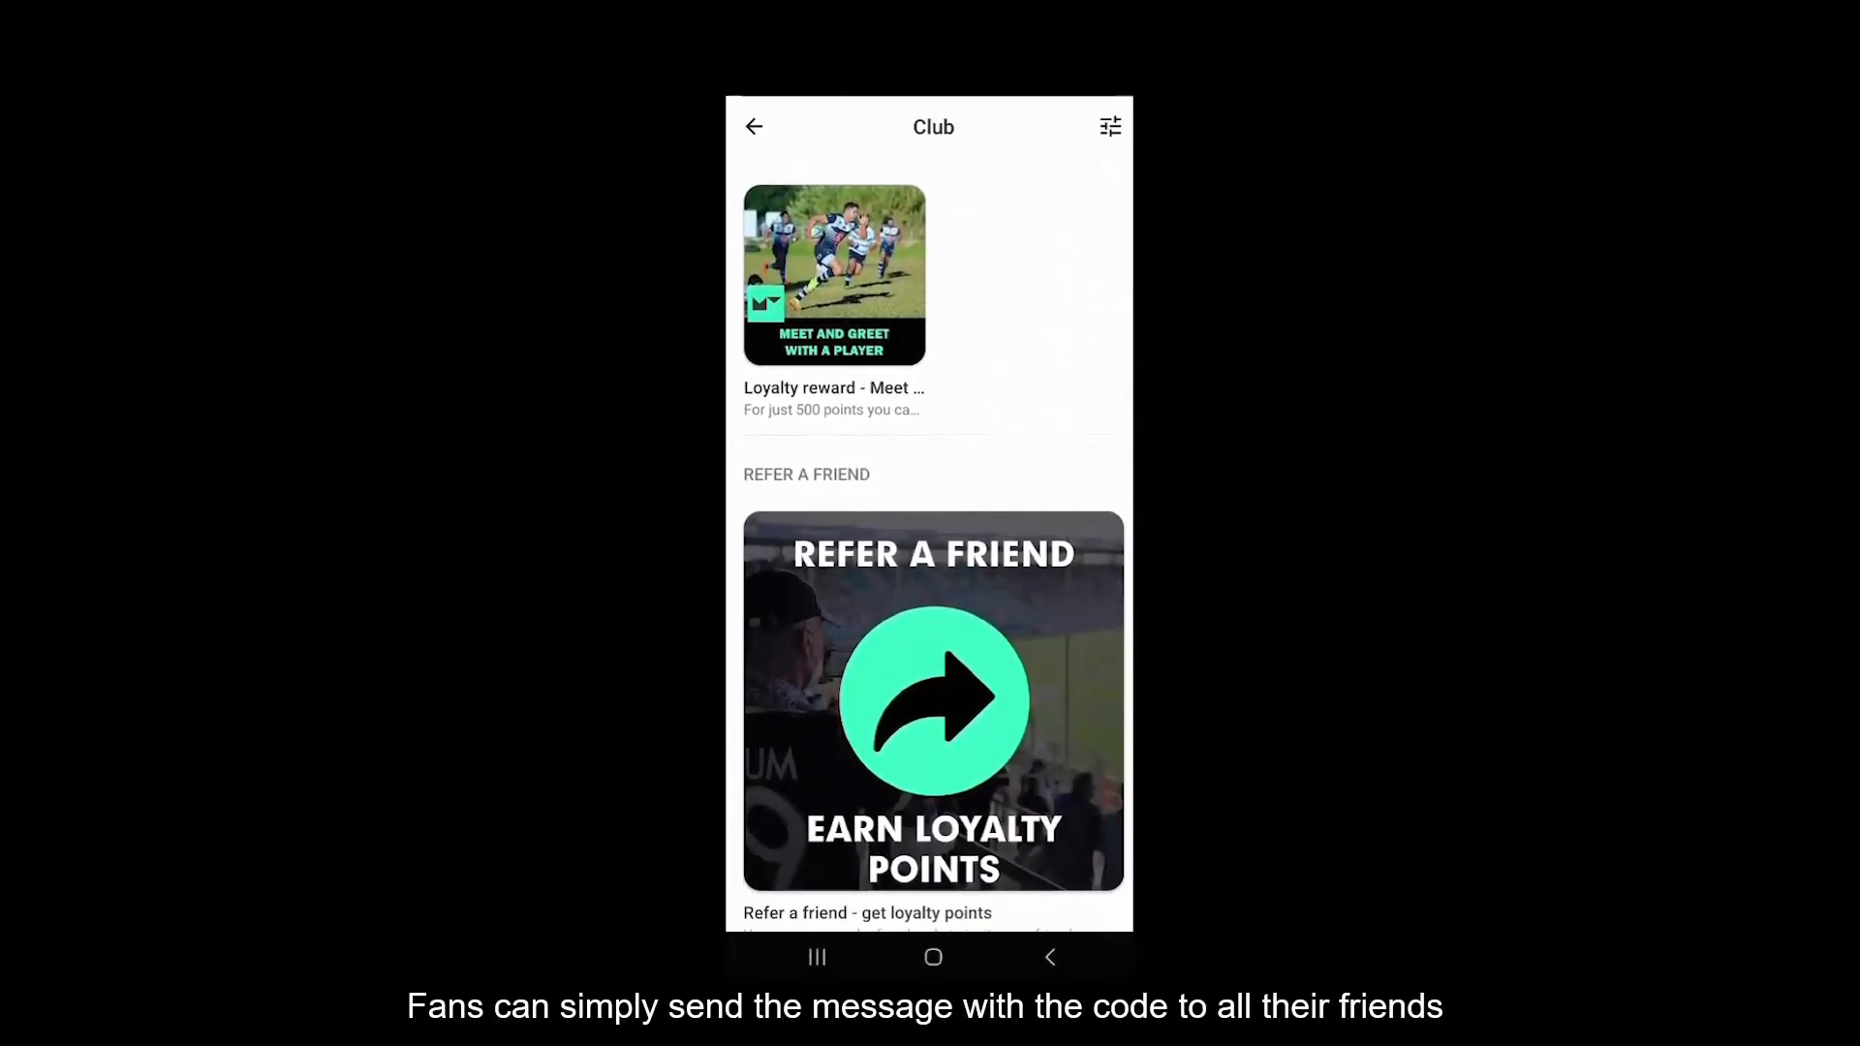
{"action": "left_click", "coordinate": [933, 475]}
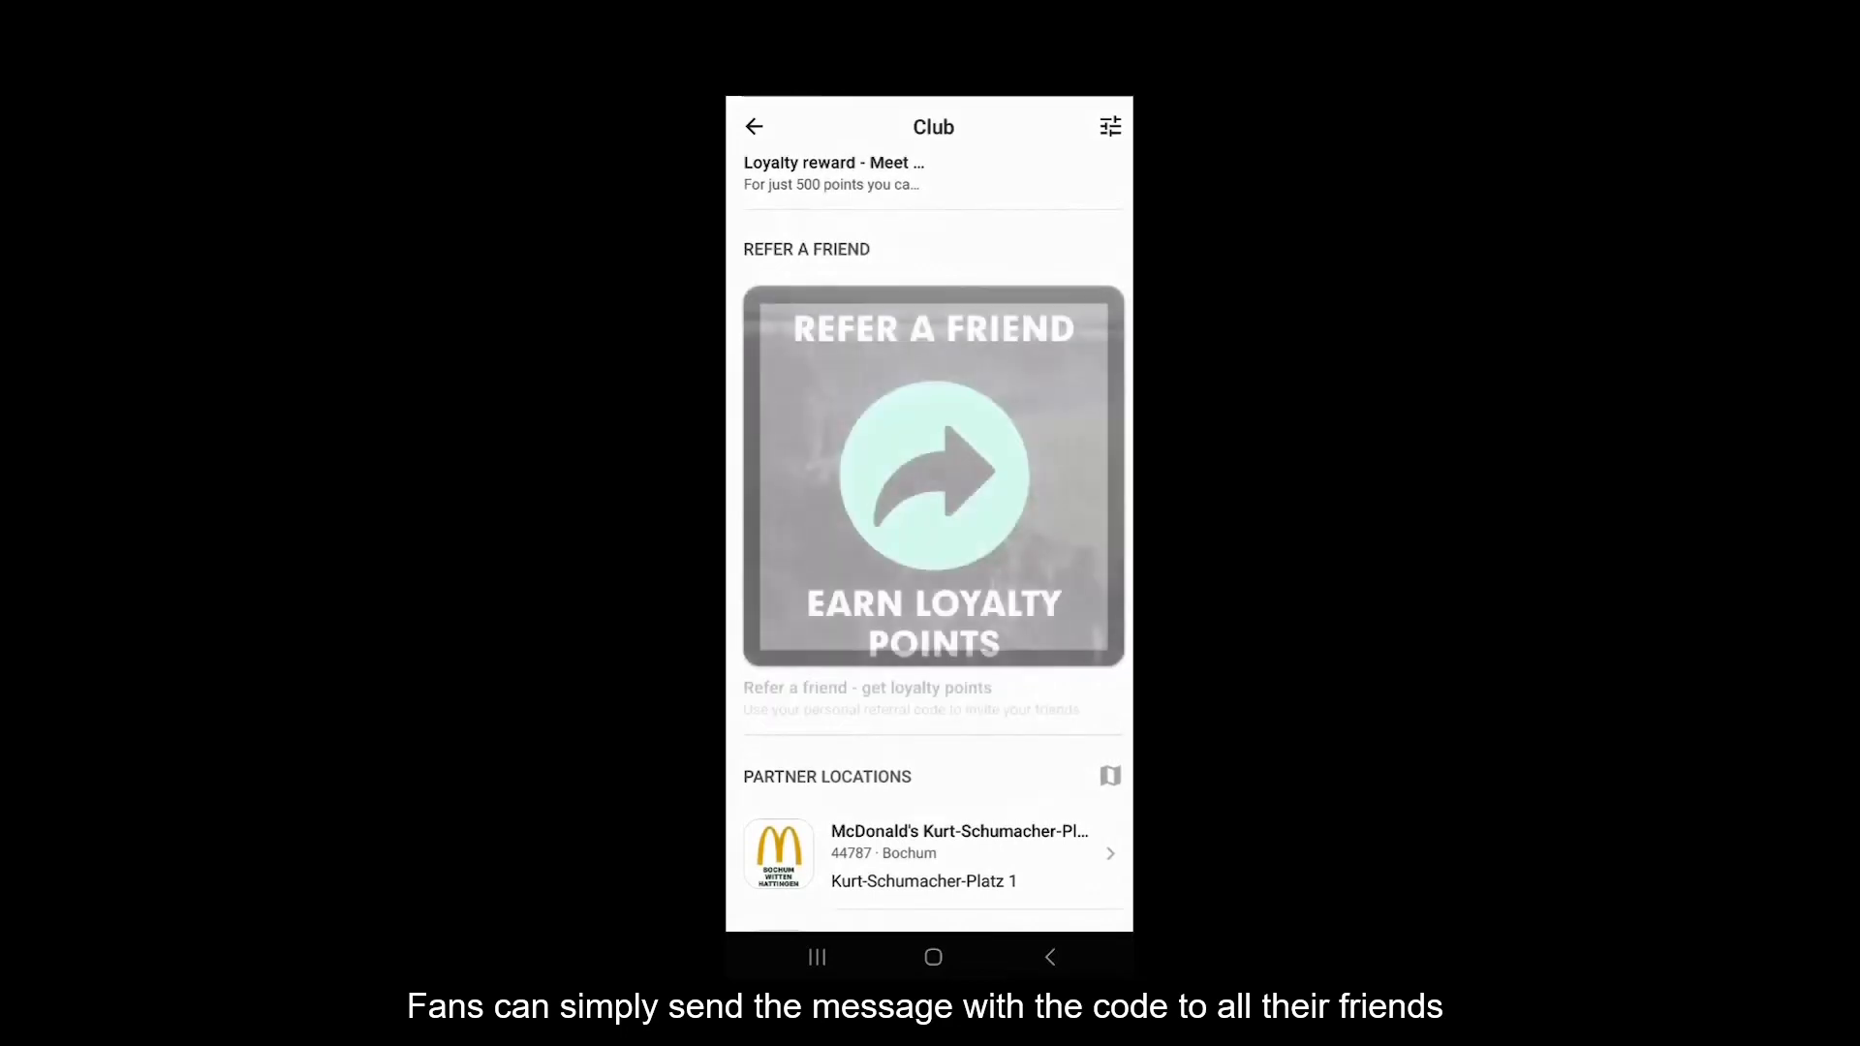
{"action": "scroll", "coordinate": [929, 544], "scroll_direction": "down", "scroll_amount": 5}
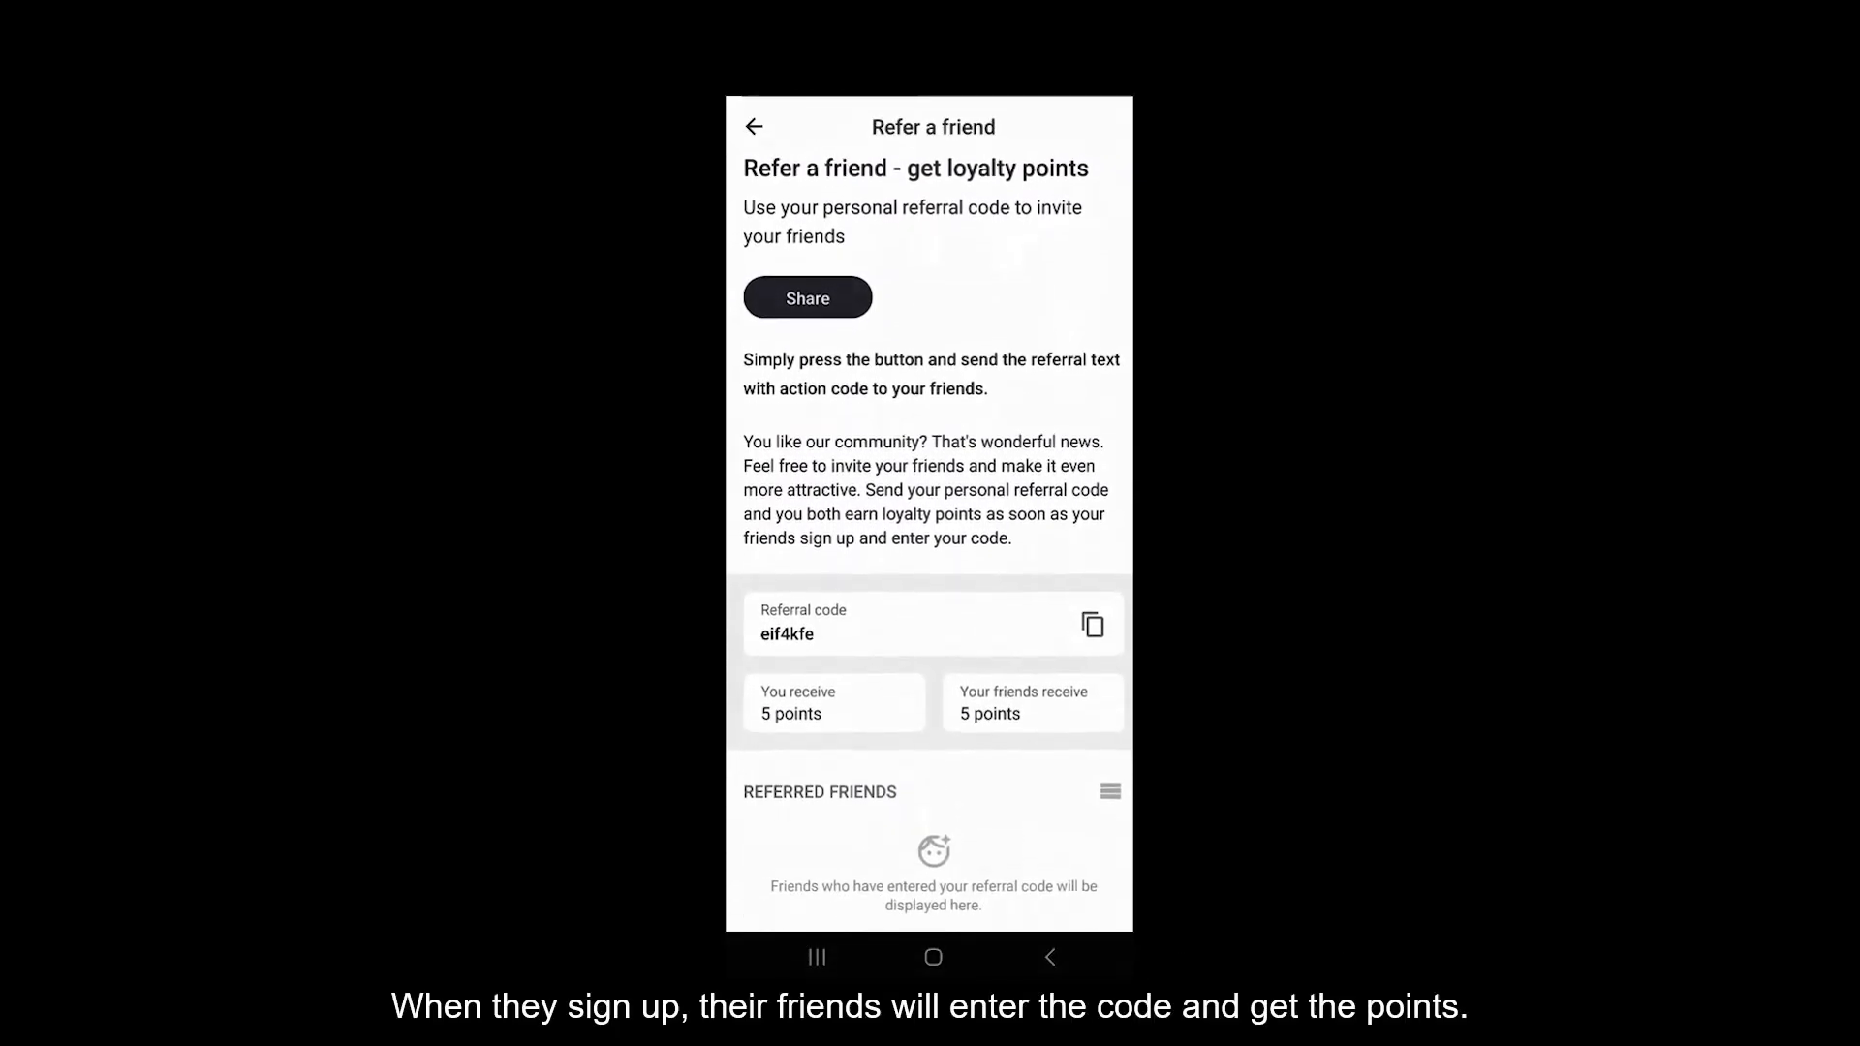
{"action": "scroll", "coordinate": [929, 545], "scroll_direction": "up", "scroll_amount": 5}
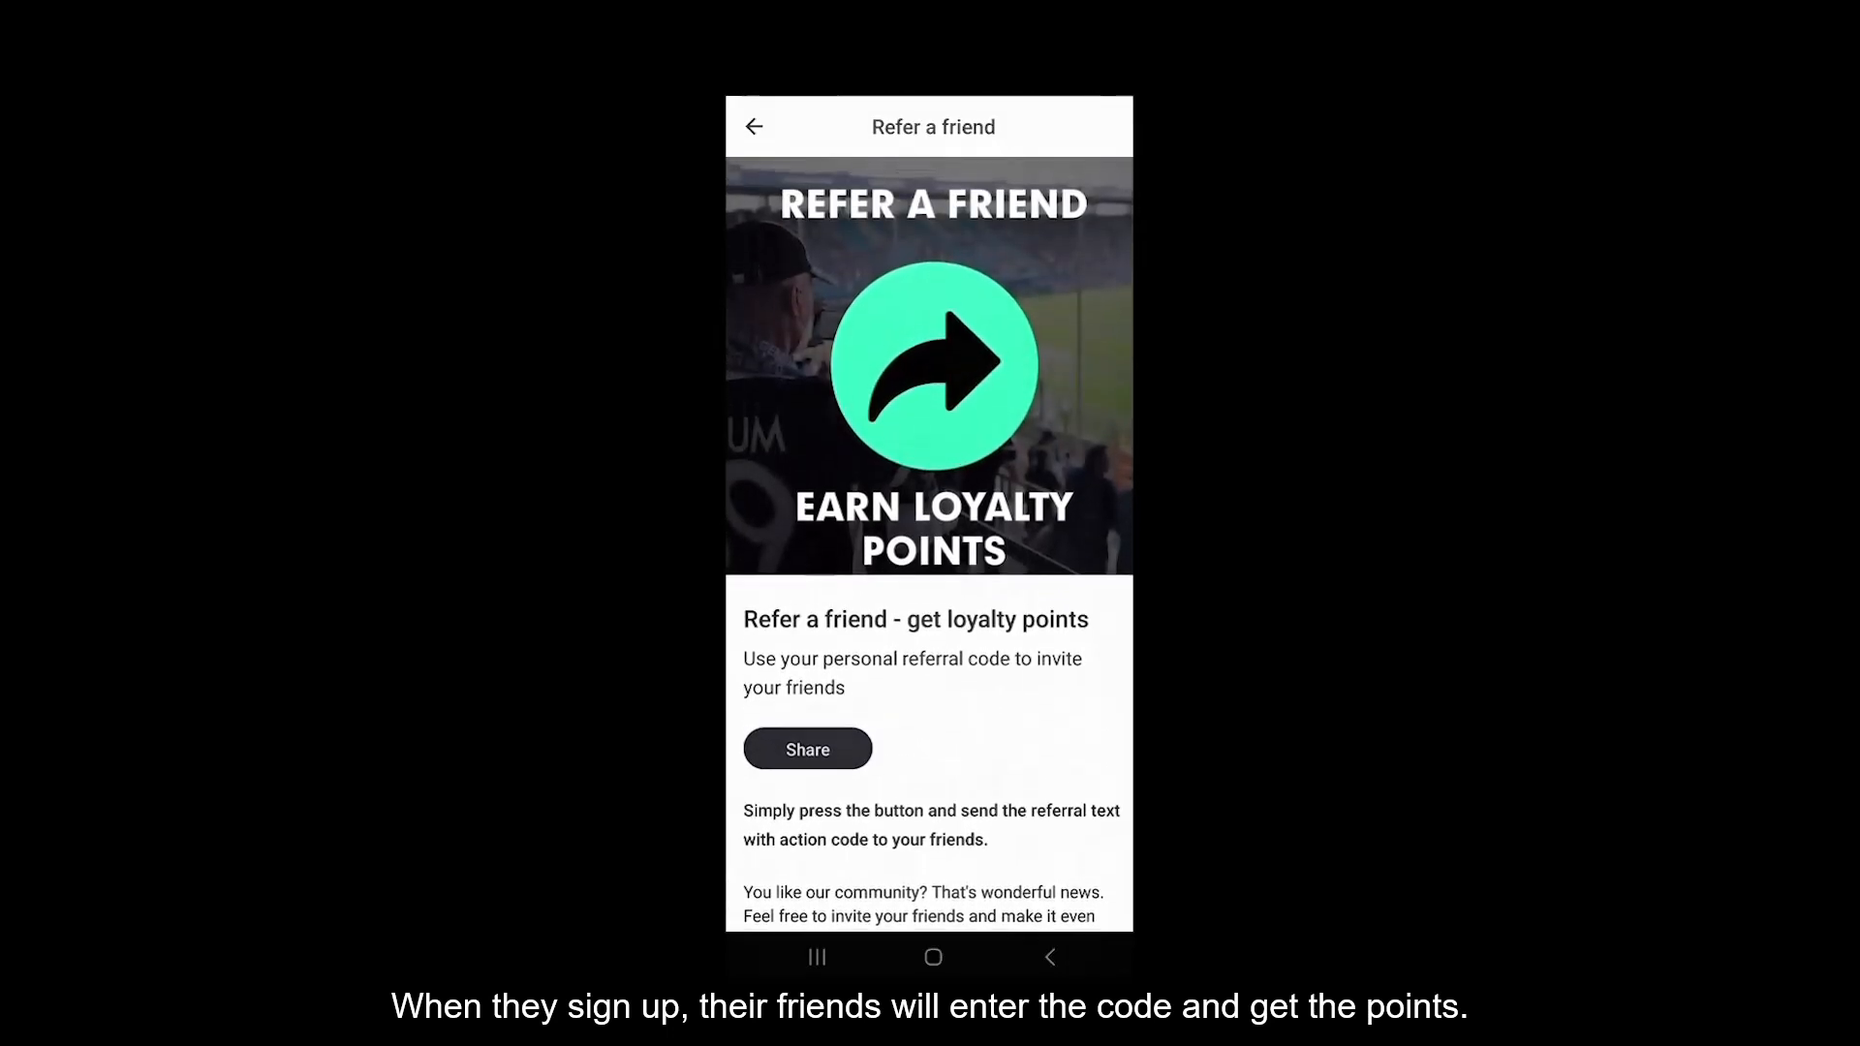
{"action": "scroll", "coordinate": [929, 545], "scroll_direction": "down", "scroll_amount": 4}
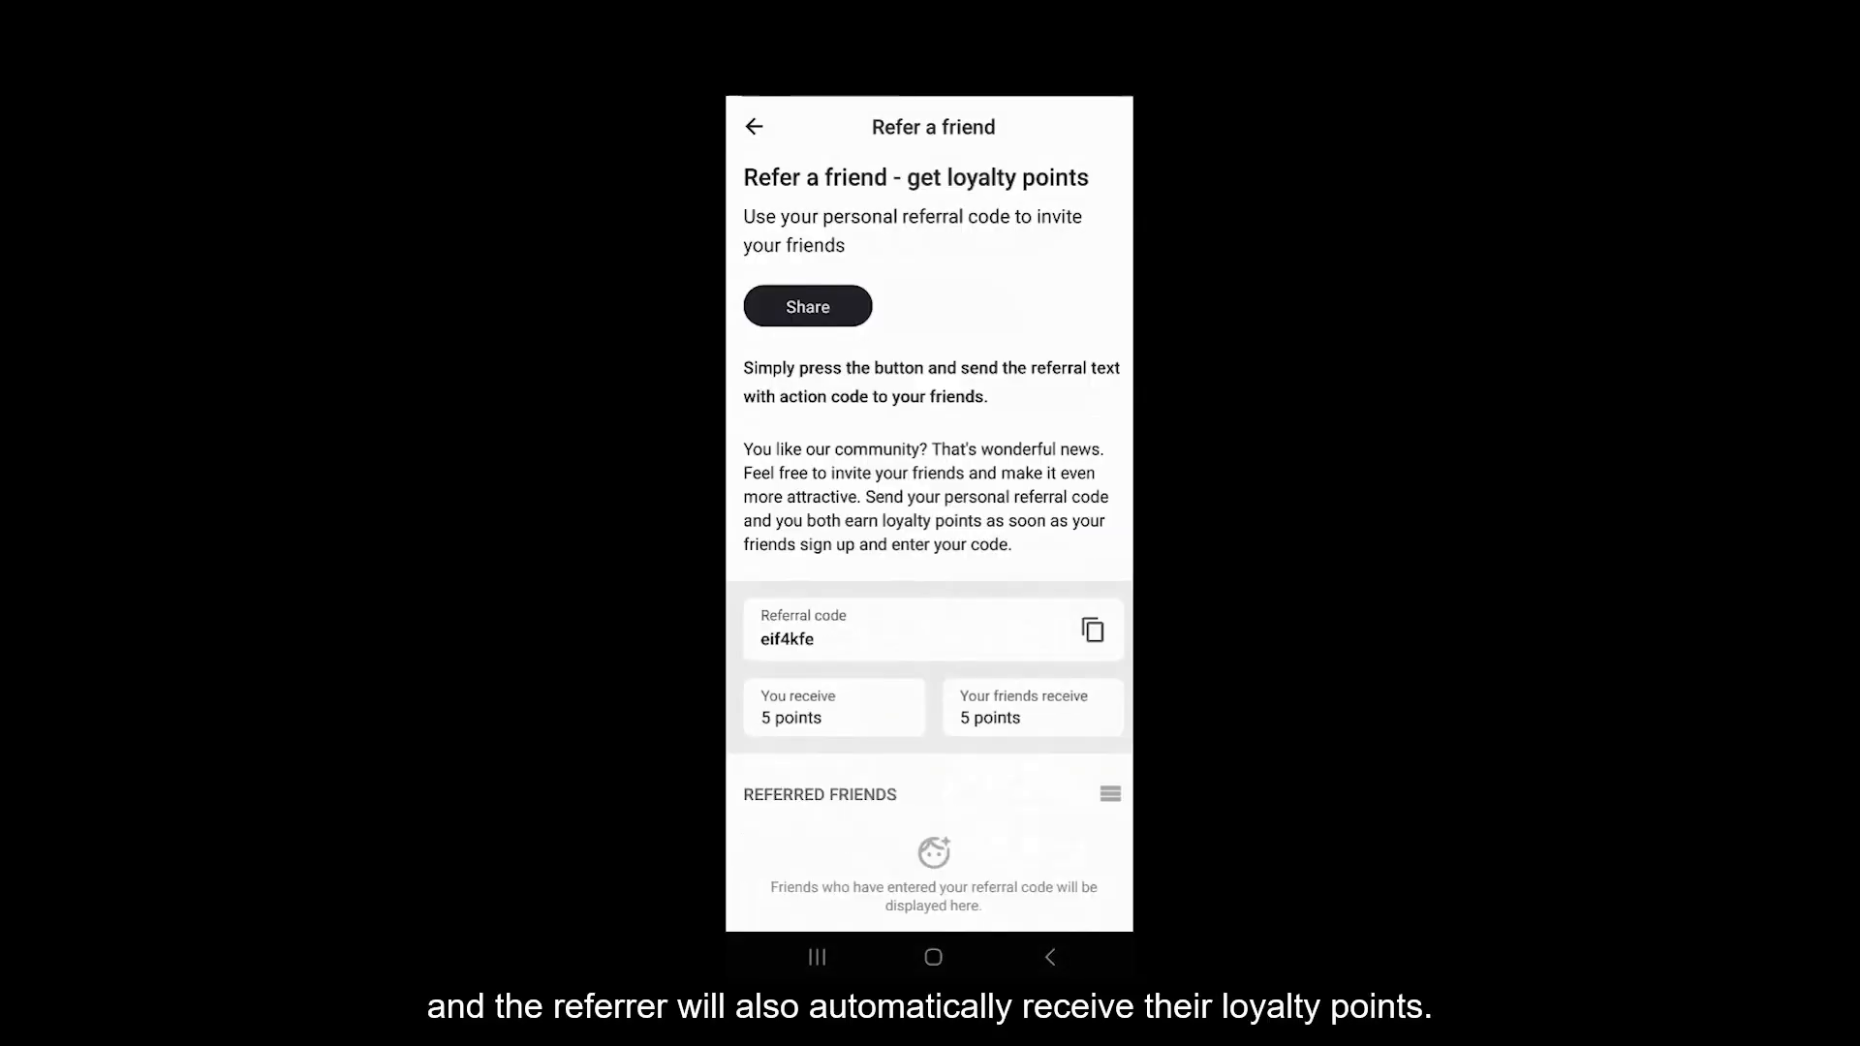